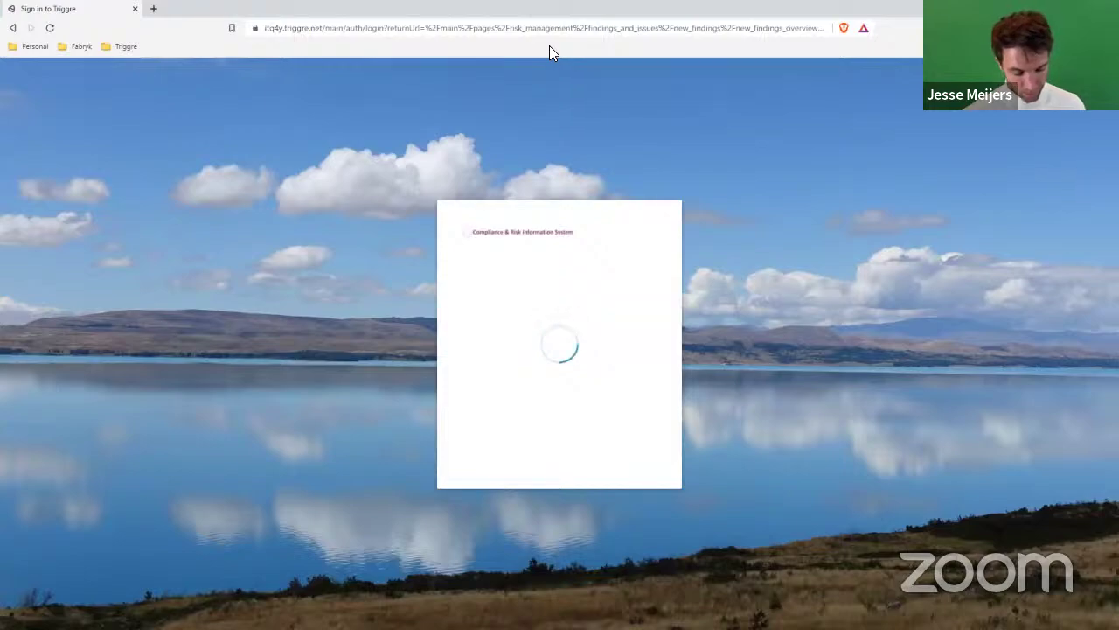
# Step: Make the browser full screen and scroll CRIS's sidebar to New Findings under Findings and Issues
pyautogui.press('F11')
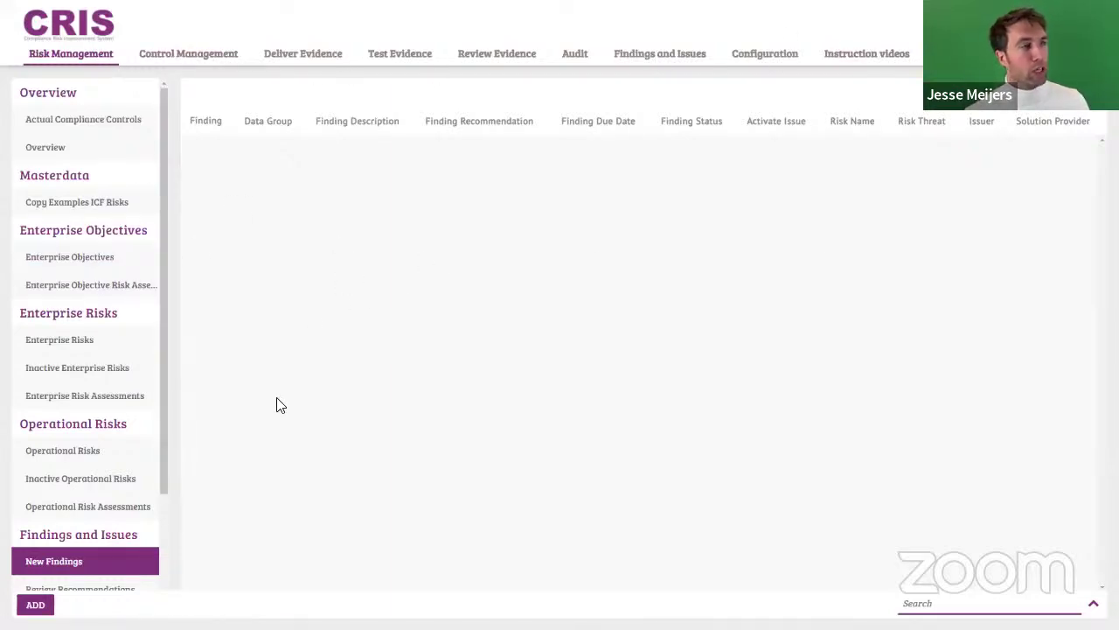
pyautogui.moveTo(164, 367); pyautogui.dragTo(154, 465)
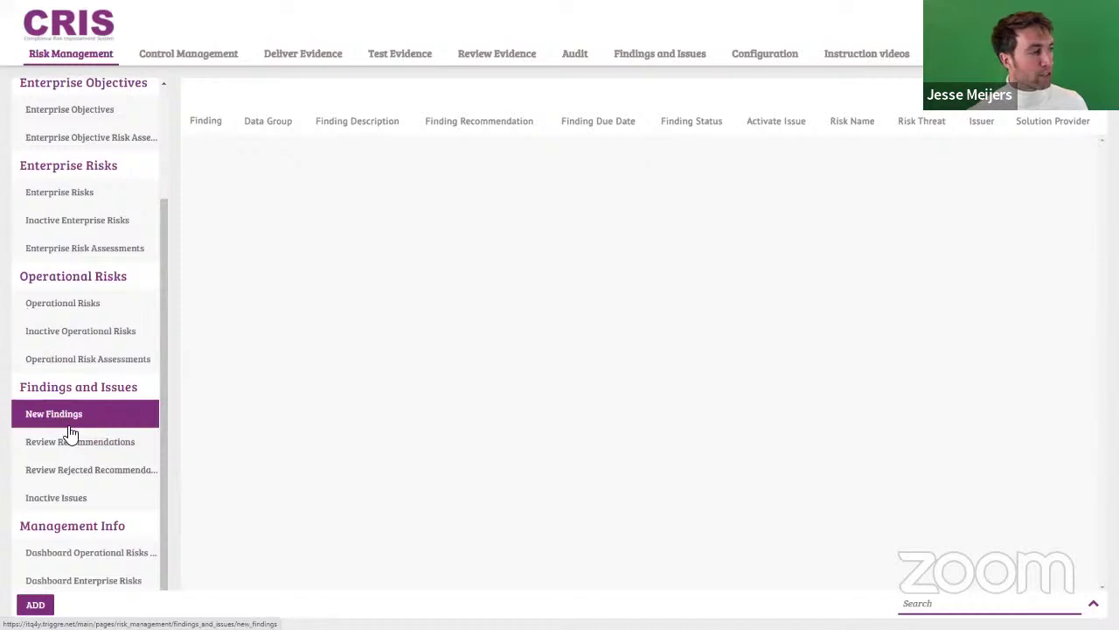
pyautogui.scroll(3, 70, 432)
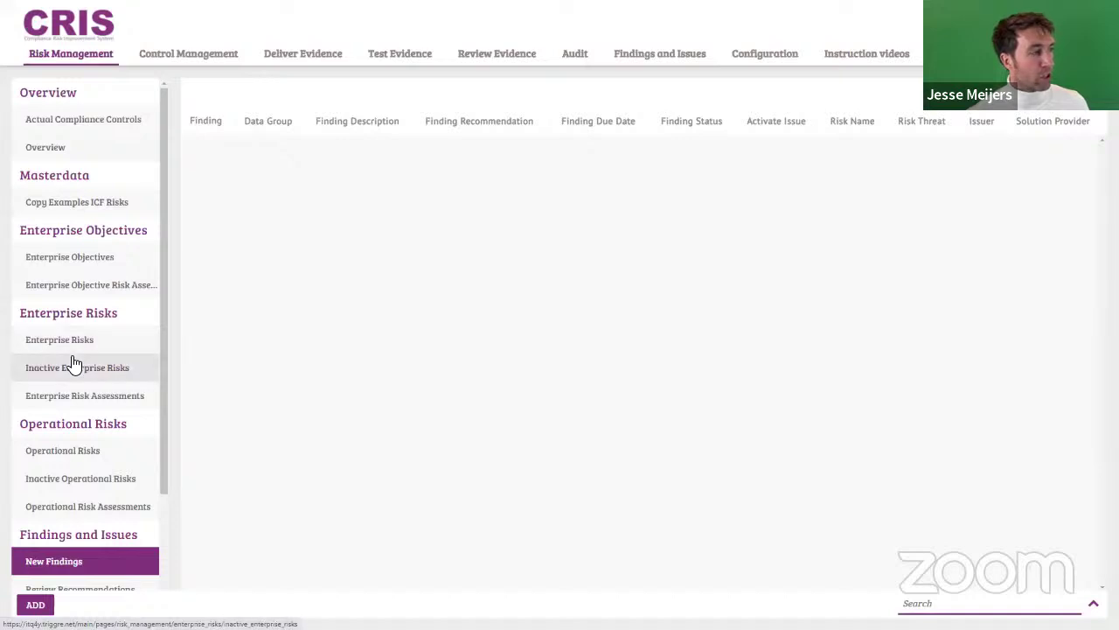
pyautogui.scroll(-3, 77, 368)
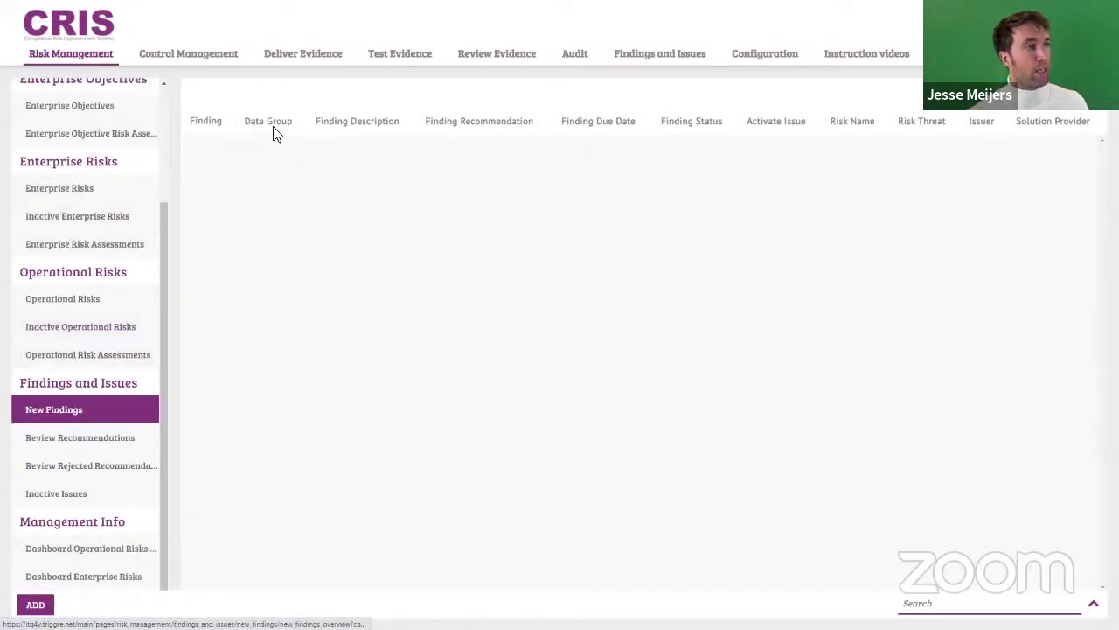
# Step: Browse CRIS Configuration's Departments, Organisation and User and Menu Roles pages, then go back to Risk Management
pyautogui.click(743, 59)
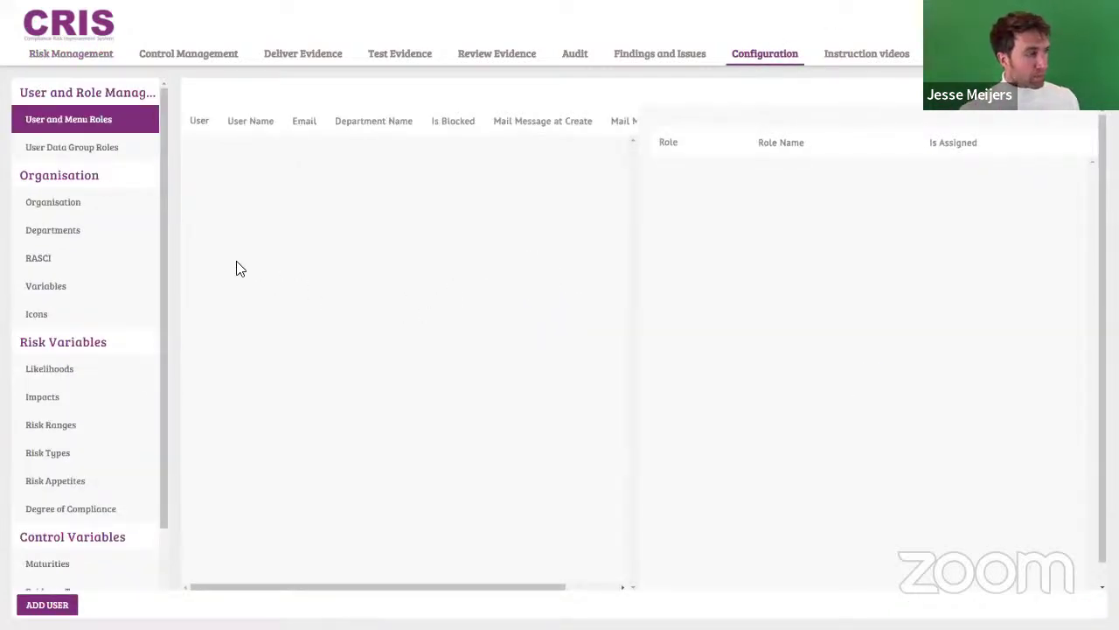
pyautogui.click(50, 232)
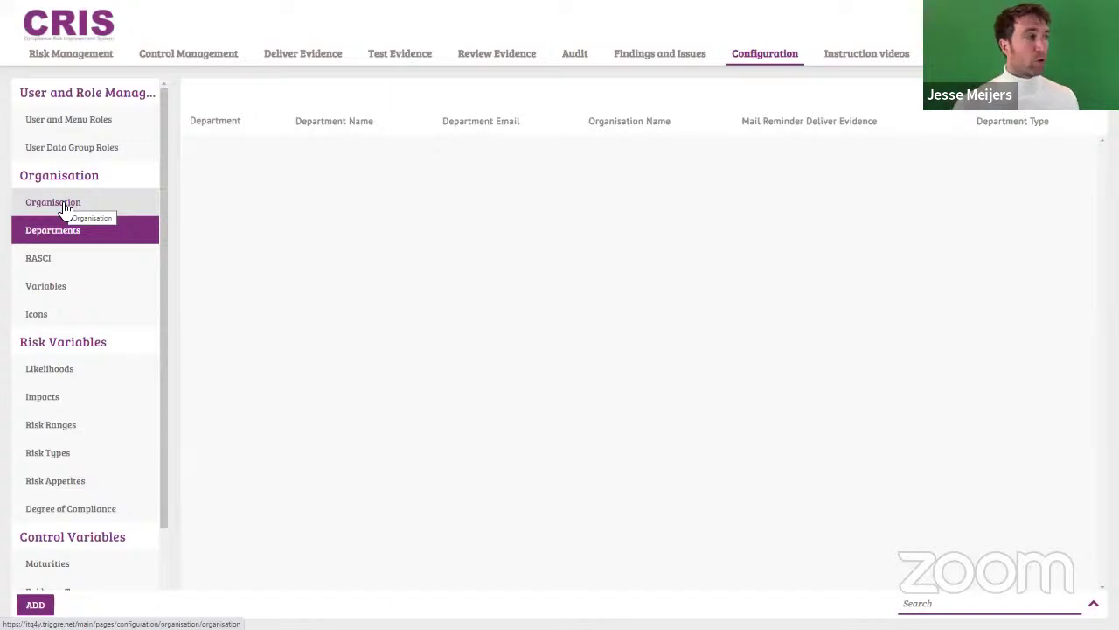
pyautogui.click(65, 210)
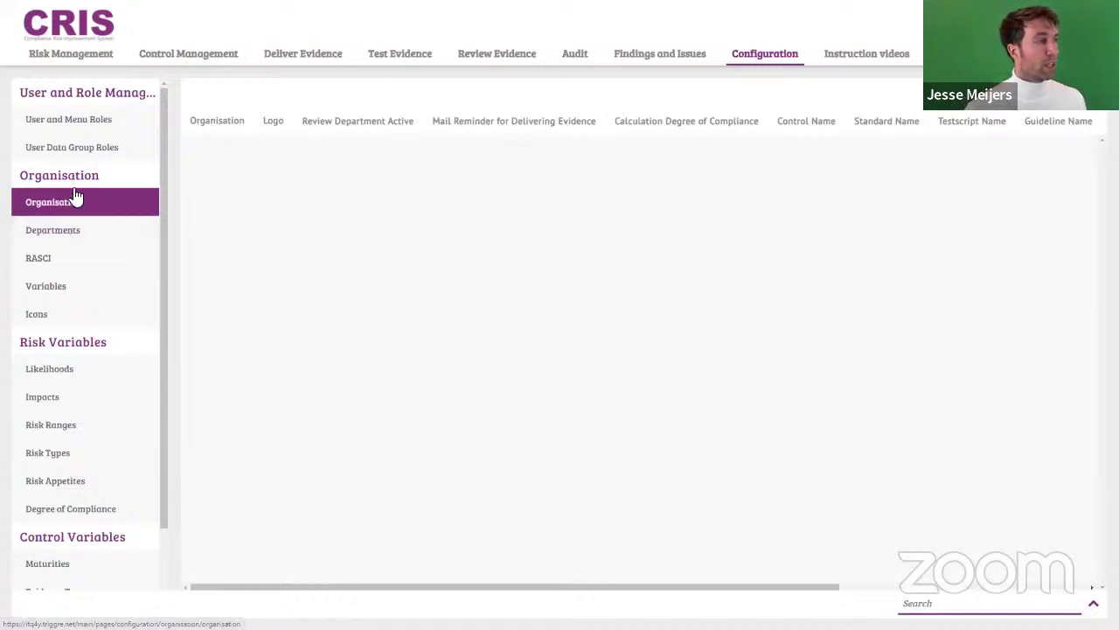
pyautogui.click(74, 128)
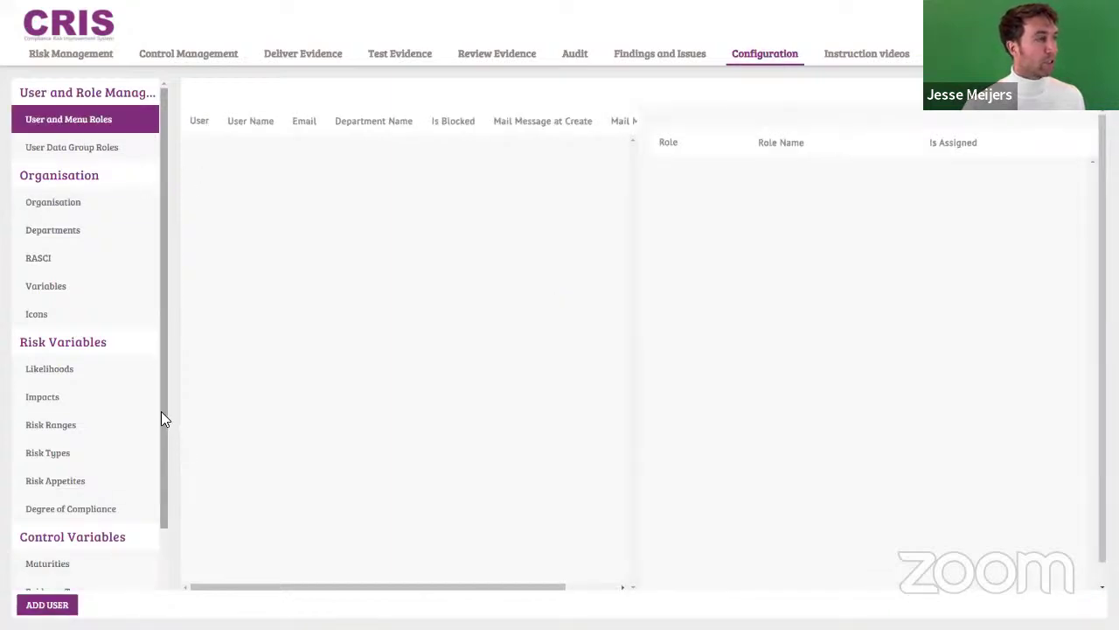
pyautogui.click(60, 208)
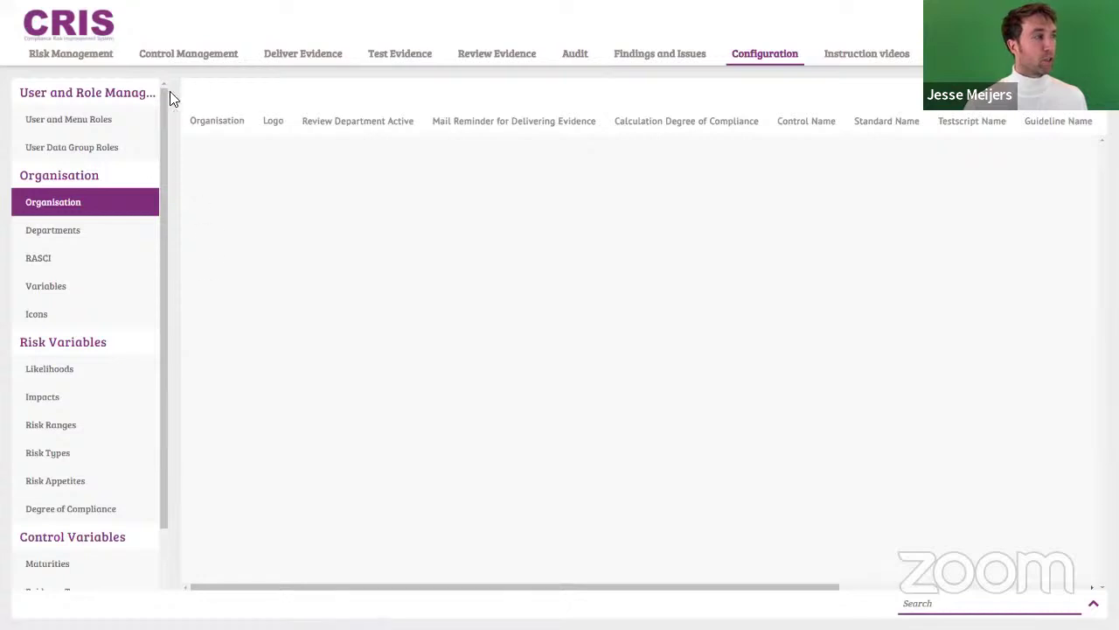
pyautogui.click(79, 59)
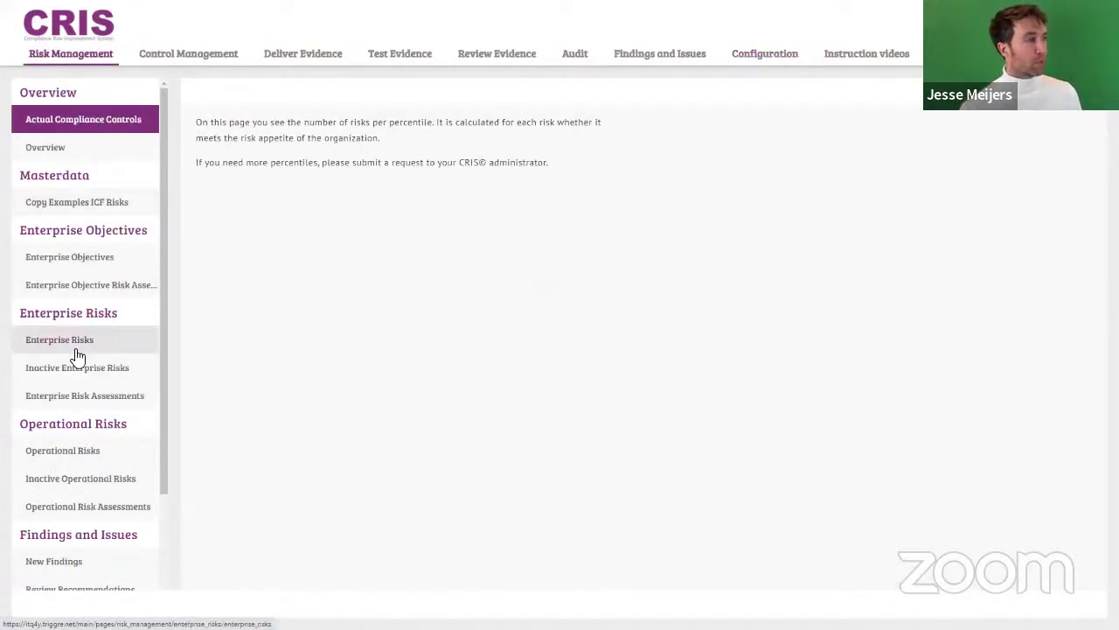
# Step: Go through Enterprise Risks in the sidebar to the empty New Findings list
pyautogui.click(74, 345)
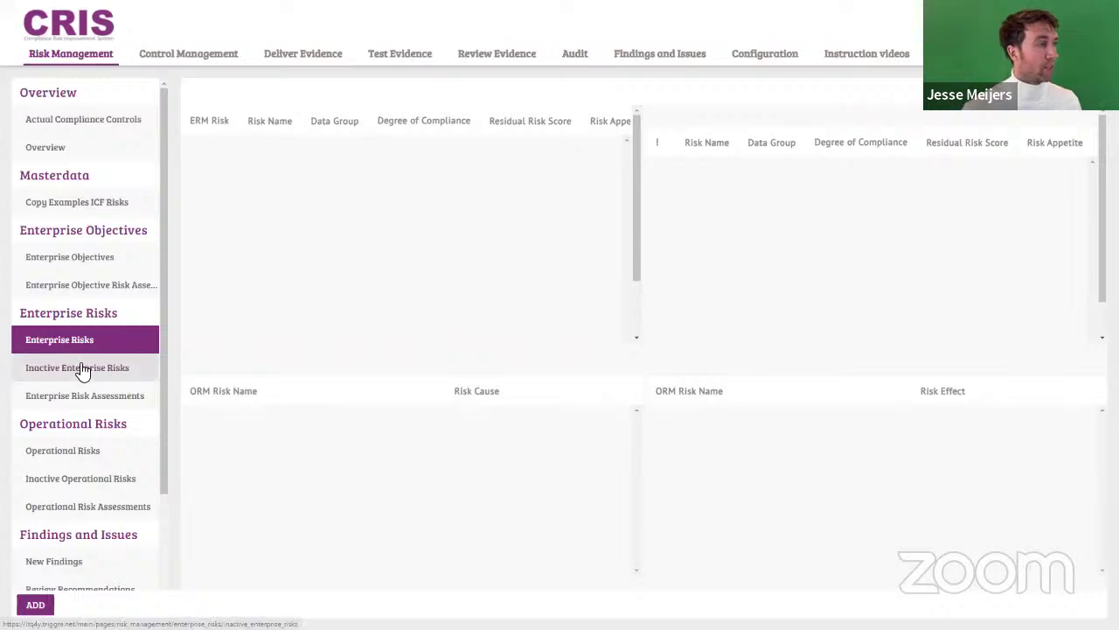
pyautogui.scroll(-1, 81, 371)
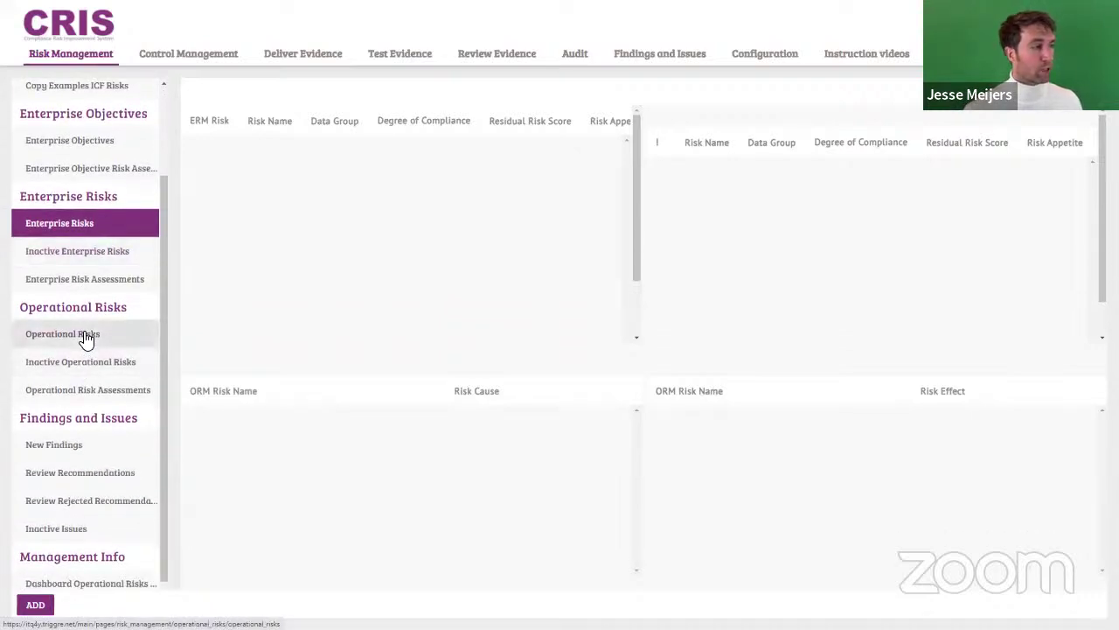
pyautogui.scroll(-1, 85, 413)
pyautogui.click(83, 411)
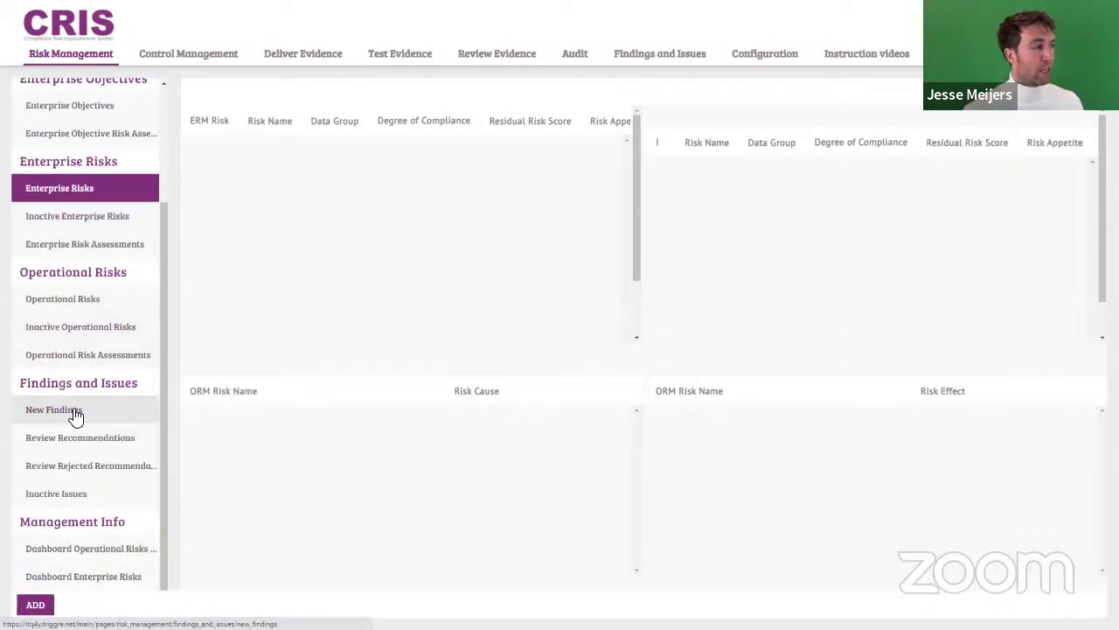
pyautogui.scroll(-2, 107, 470)
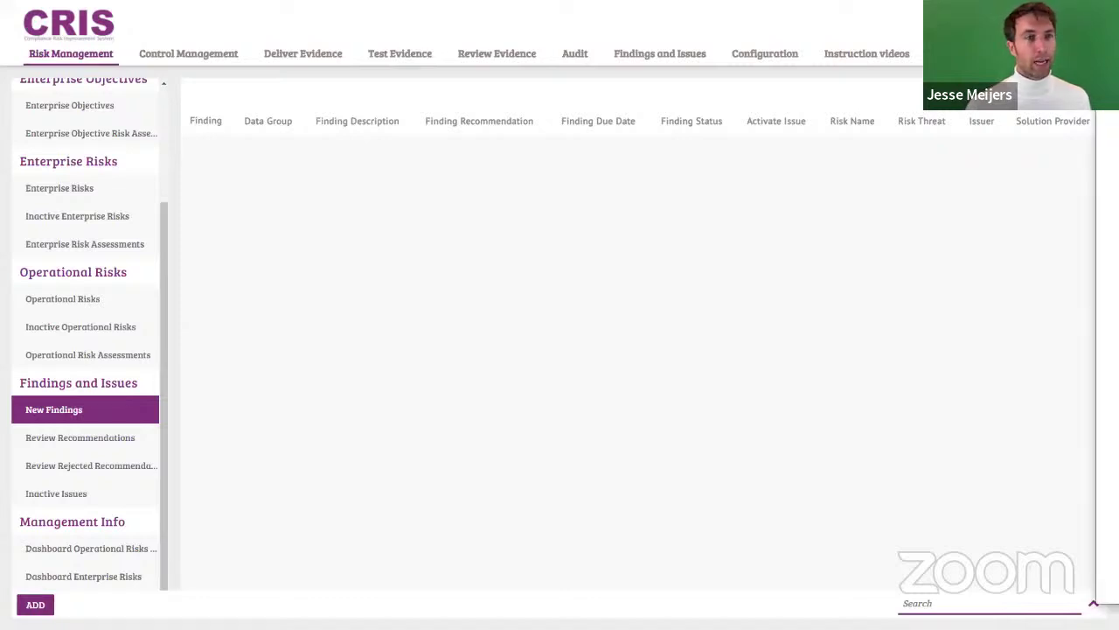
# Step: Switch to Triggre in full screen and leave the flow designer for the app's Design area
pyautogui.hotkey('alt', 'Tab')
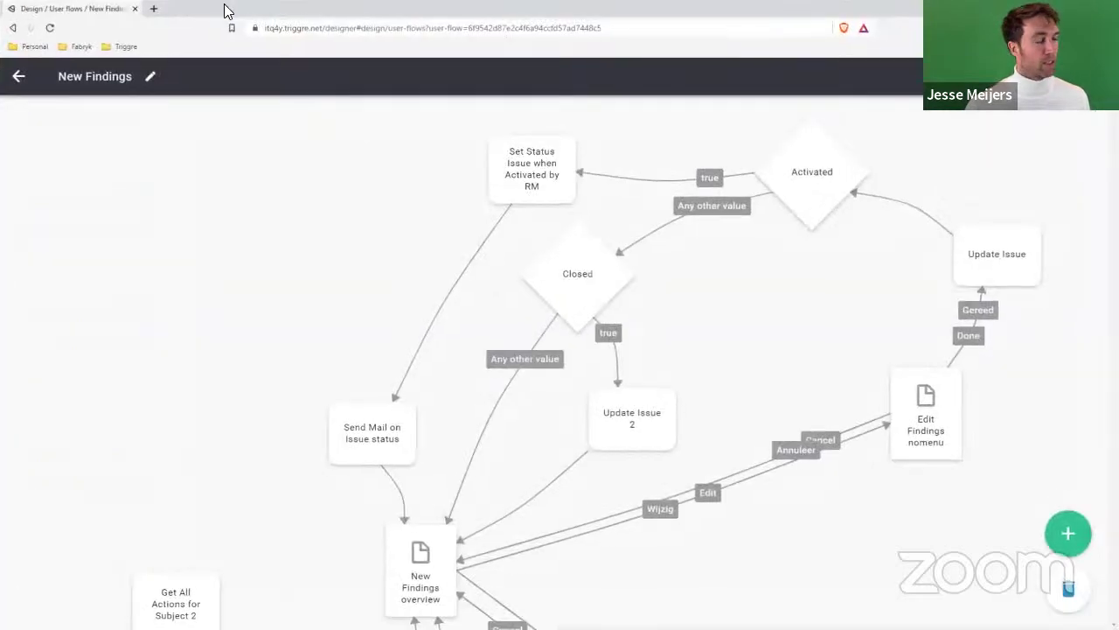
pyautogui.press('F11')
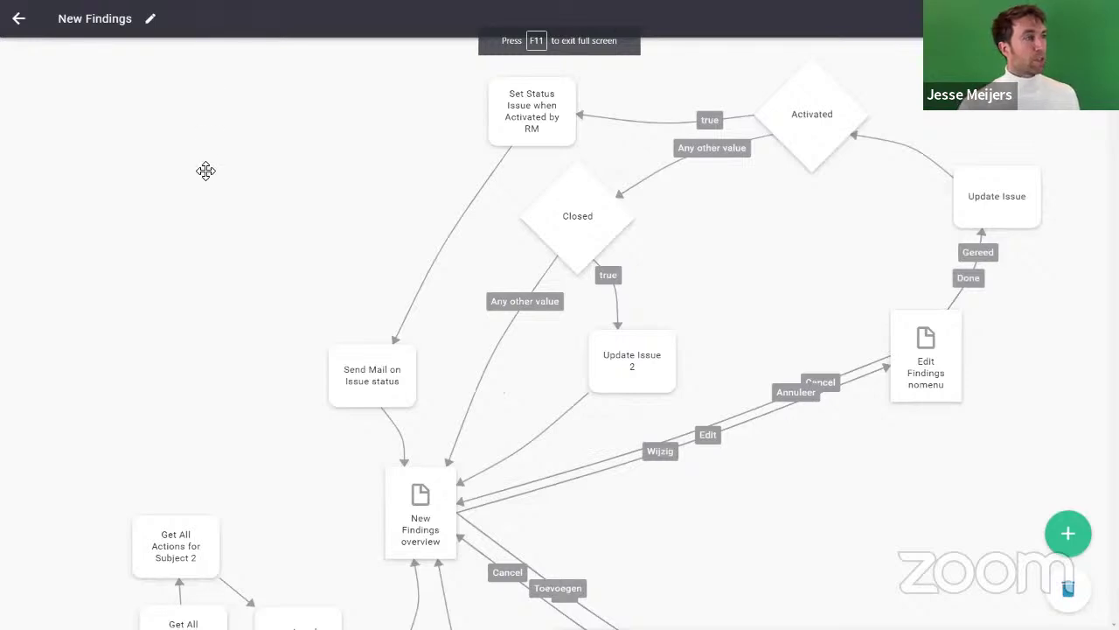
pyautogui.click(19, 24)
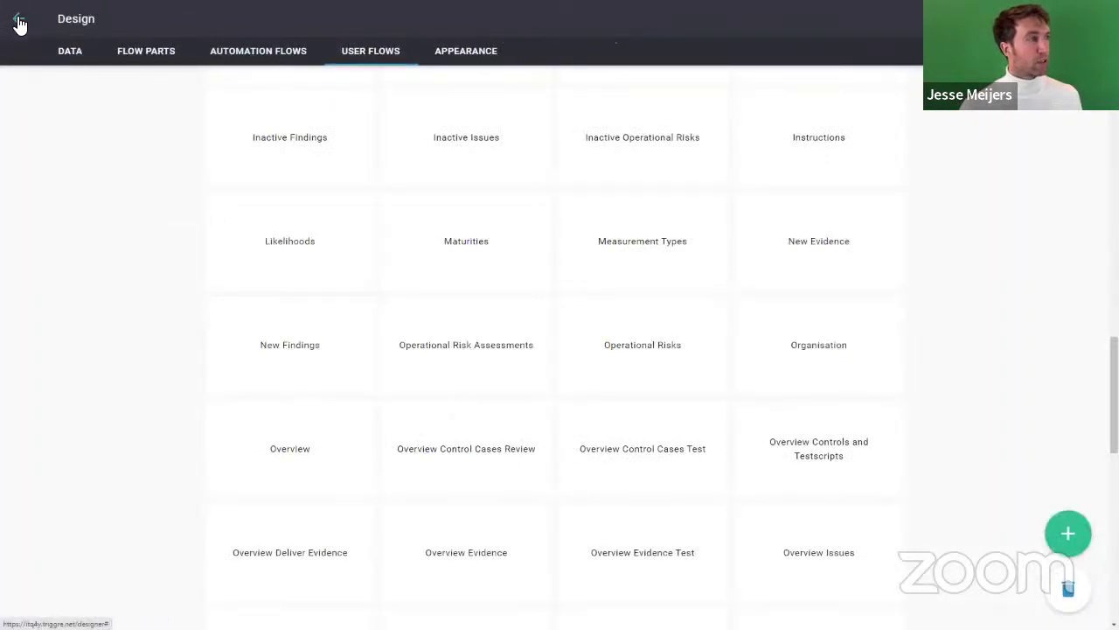
pyautogui.click(19, 24)
pyautogui.click(77, 21)
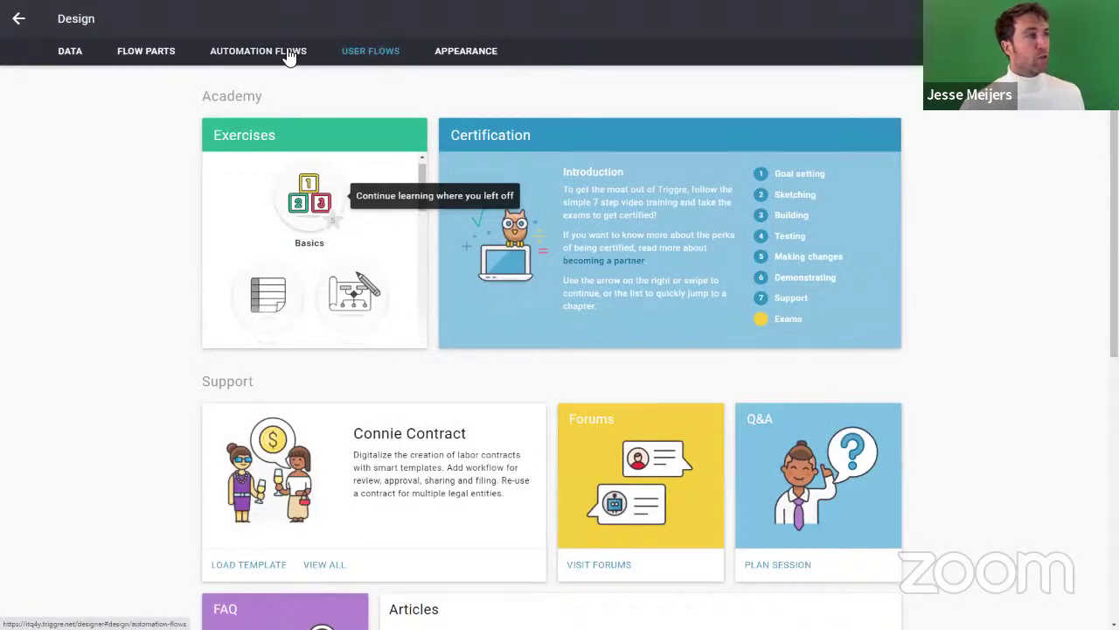
# Step: In the menu appearance, expand Risk Management > Operational Risks > Findings and Issues and select New Findings
pyautogui.click(465, 54)
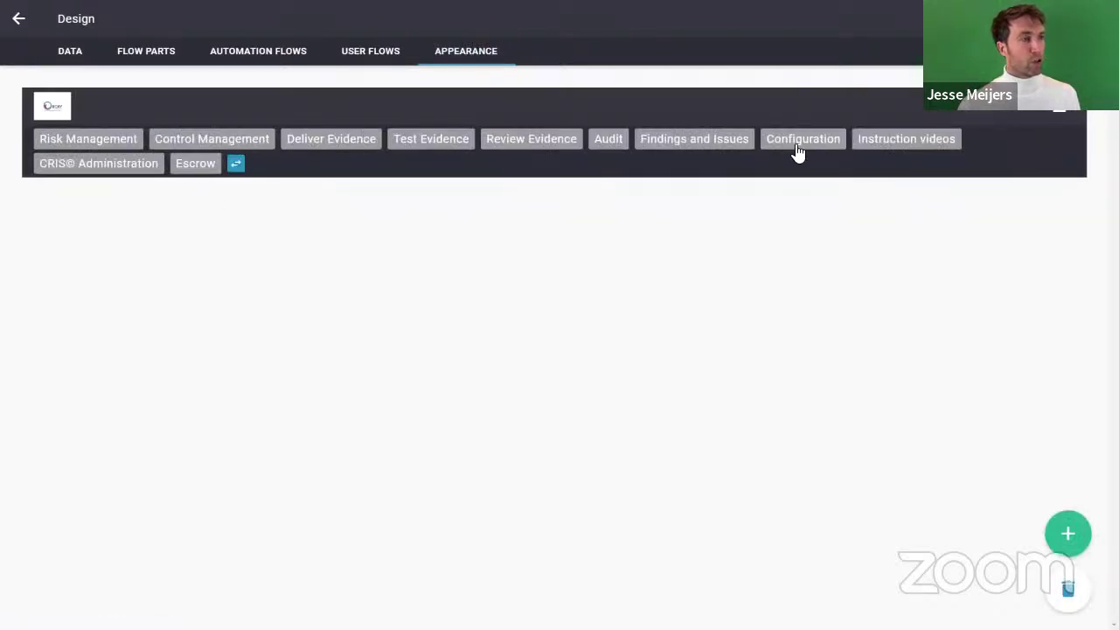
pyautogui.click(108, 149)
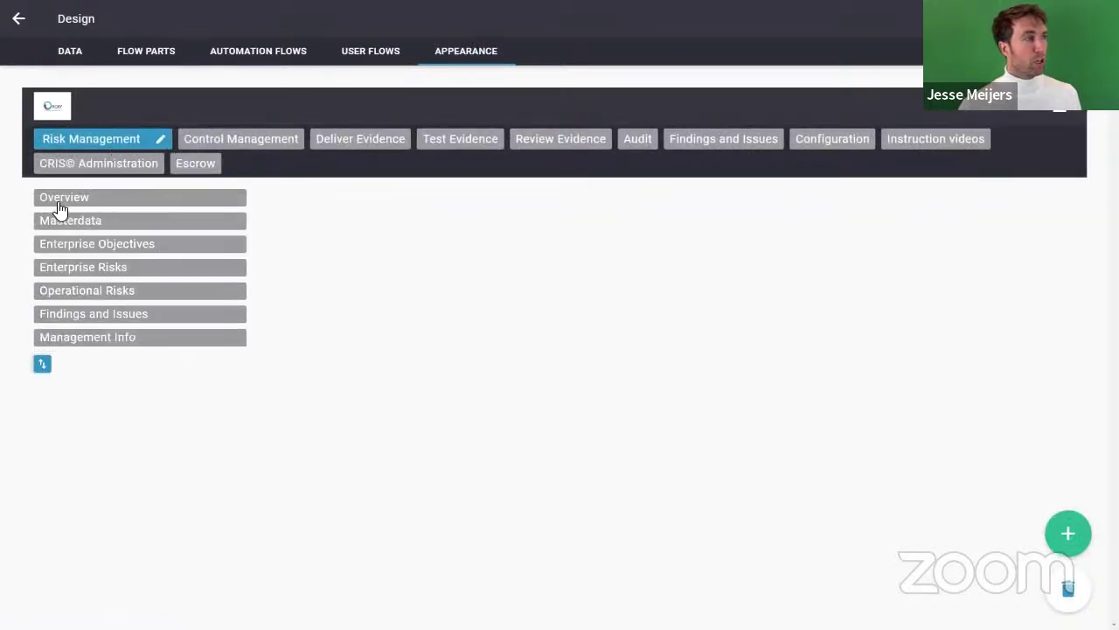
pyautogui.click(103, 292)
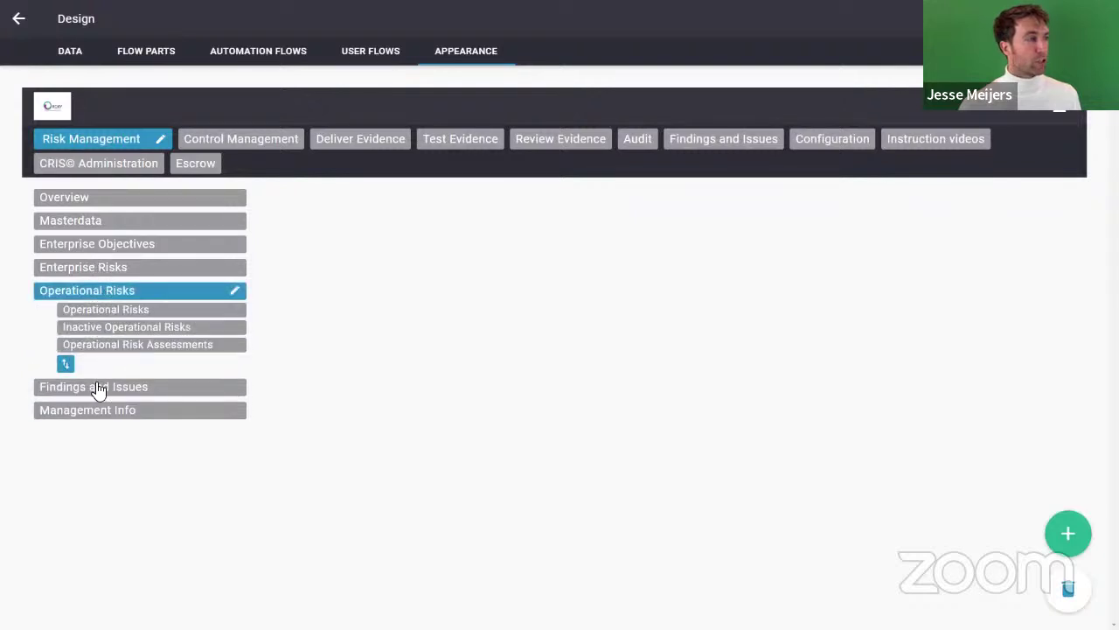
pyautogui.click(99, 389)
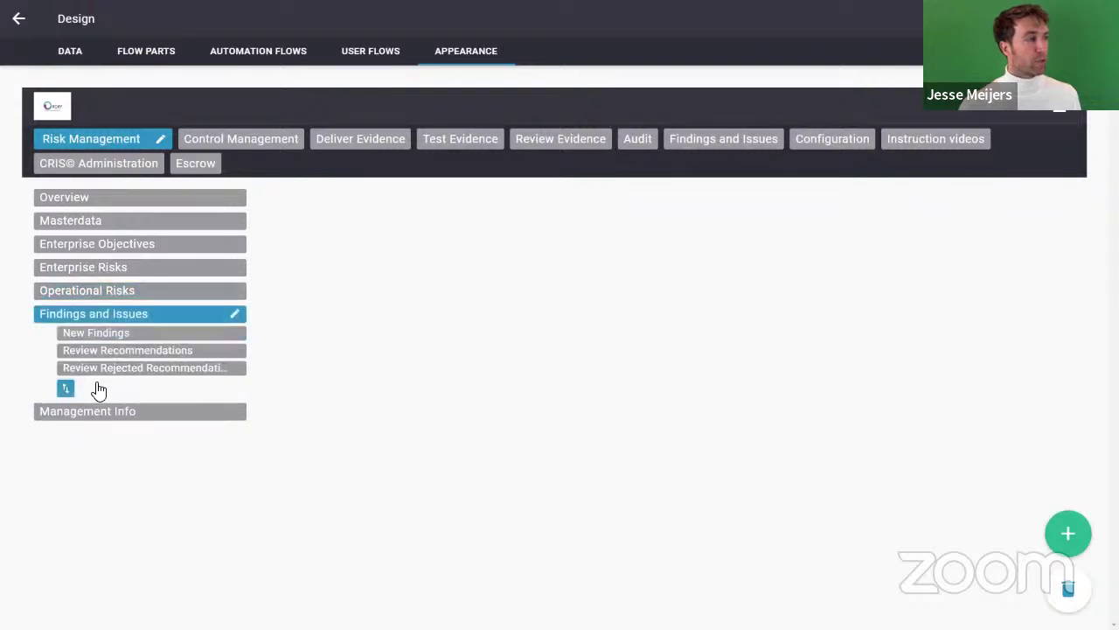
pyautogui.click(97, 339)
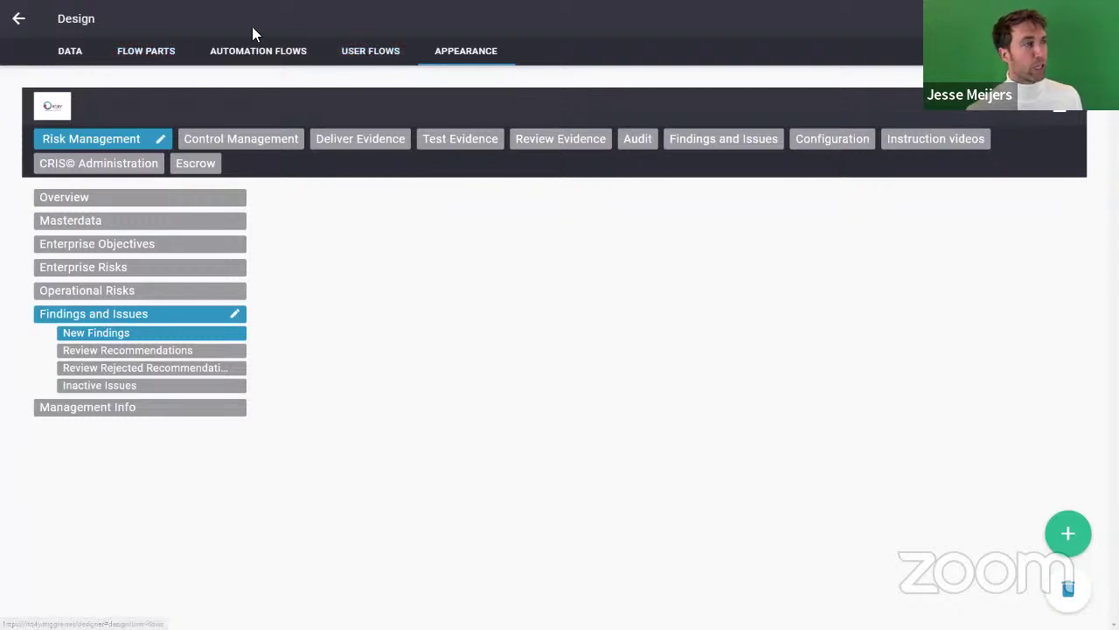
# Step: Search user flows for 'finding', open New Findings, and edit its overview page
pyautogui.click(350, 52)
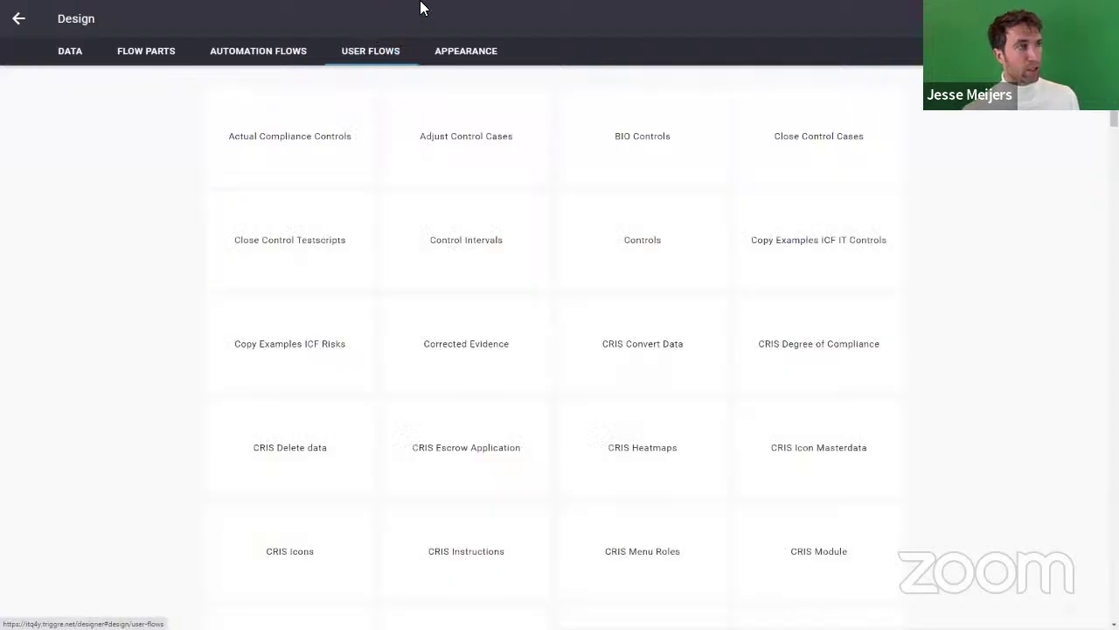
pyautogui.write('finding')
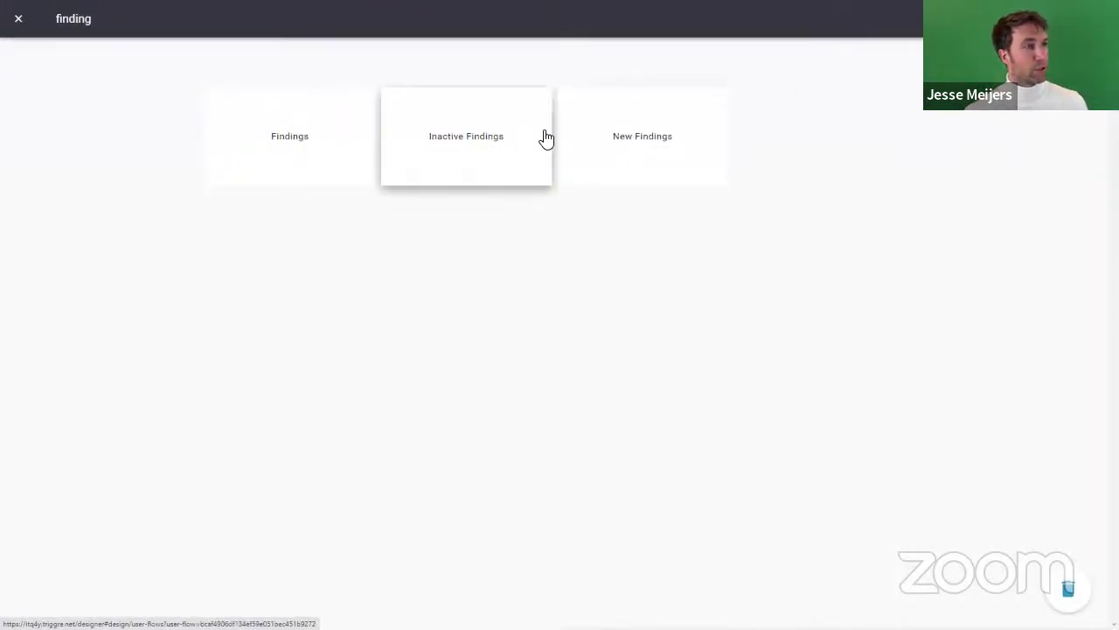
pyautogui.click(617, 137)
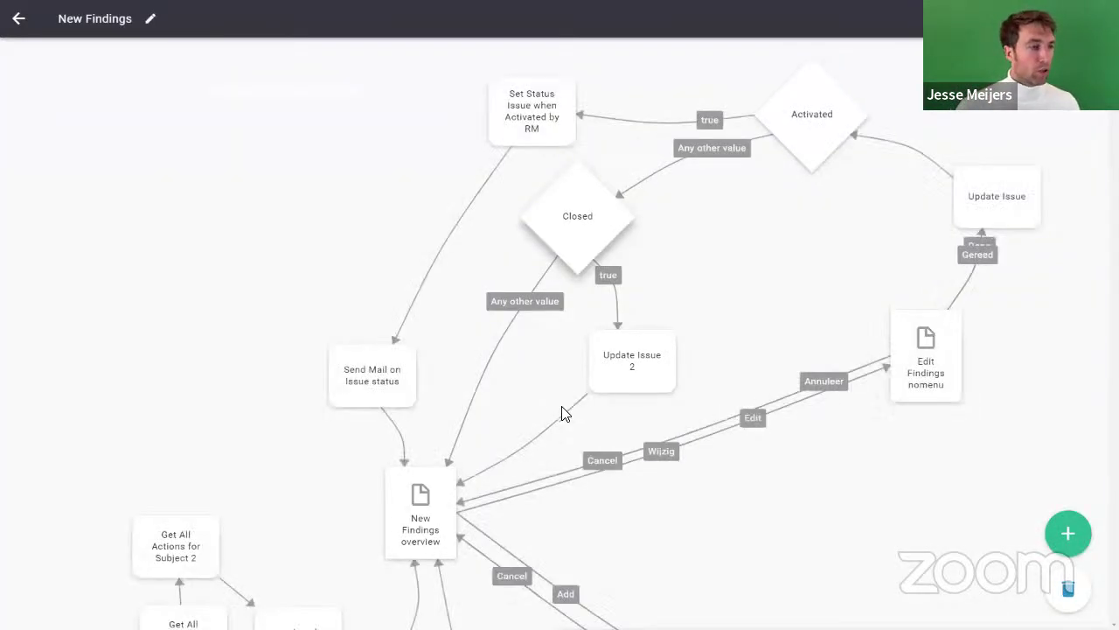
pyautogui.scroll(-1, 534, 363)
pyautogui.scroll(-5, 534, 362)
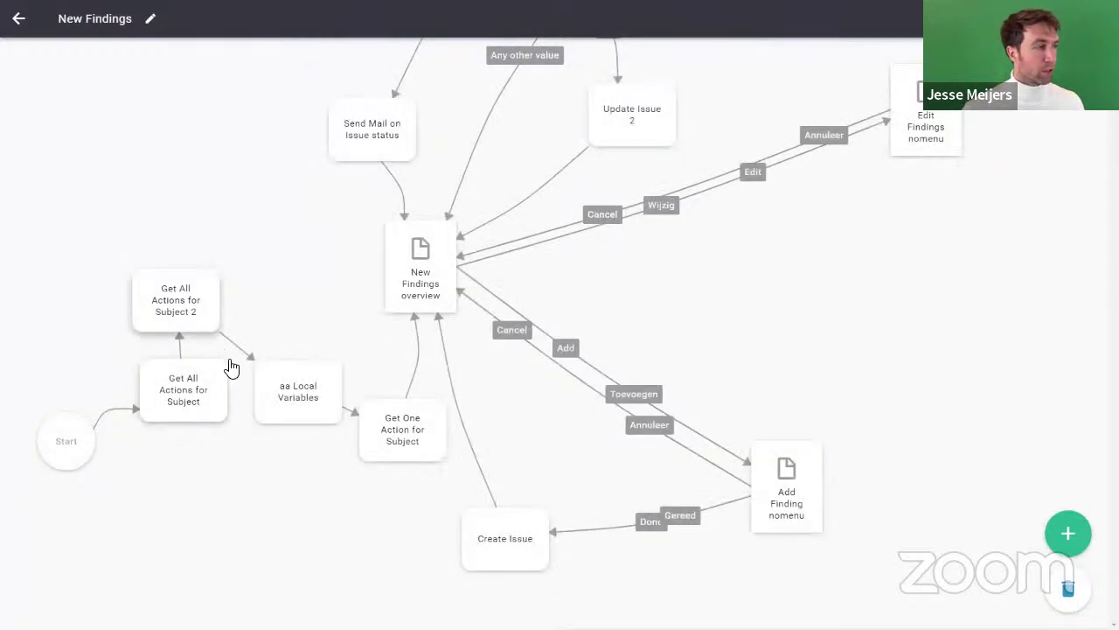
pyautogui.doubleClick(425, 282)
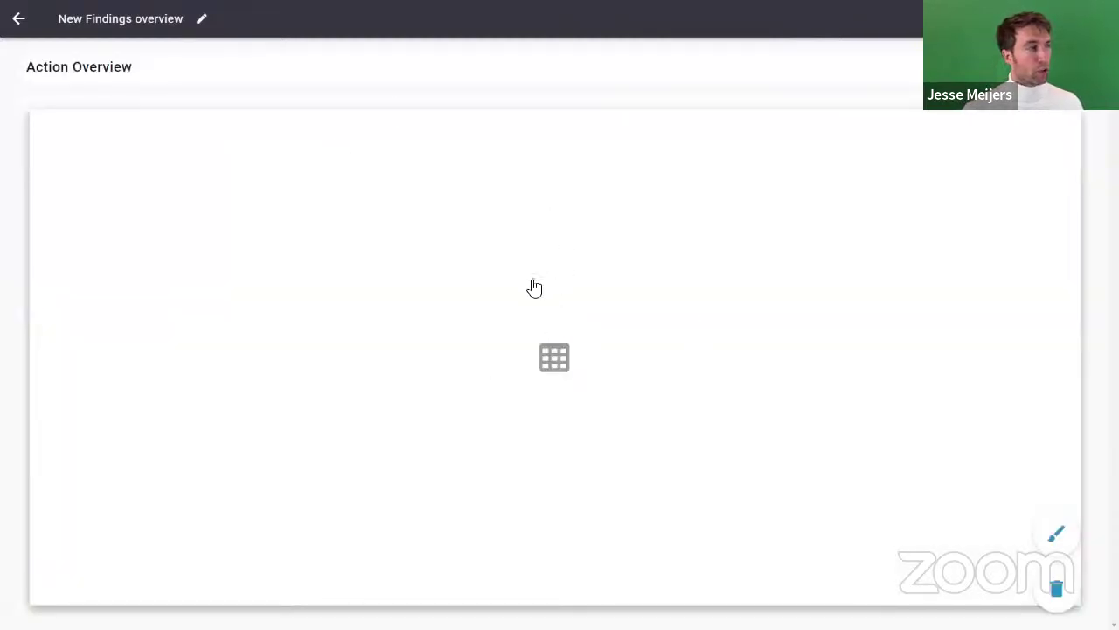
pyautogui.click(531, 280)
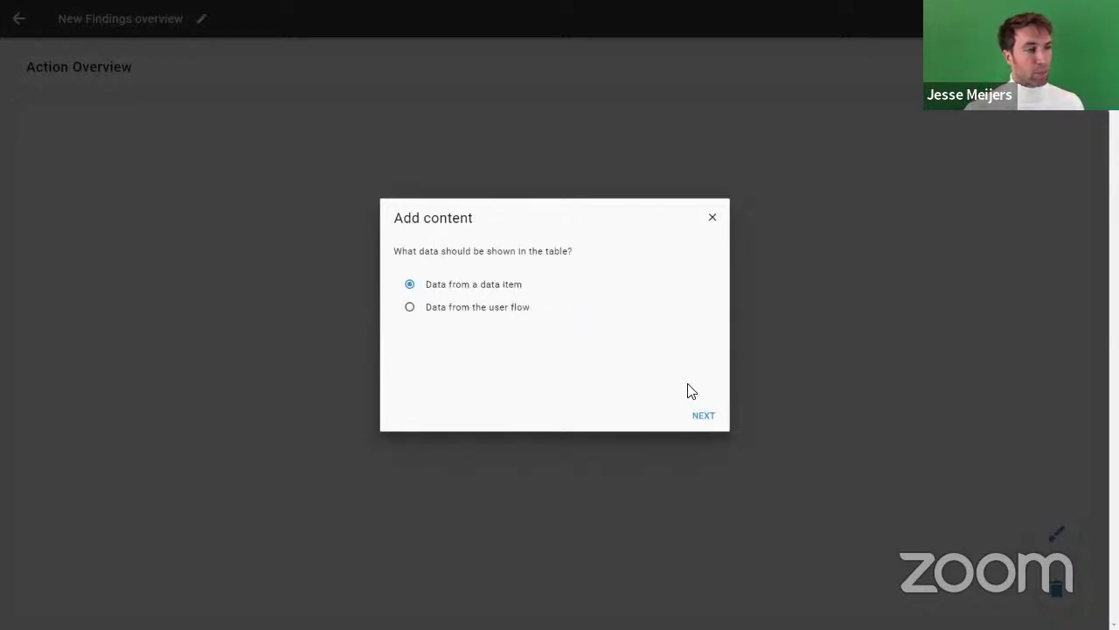
pyautogui.click(702, 416)
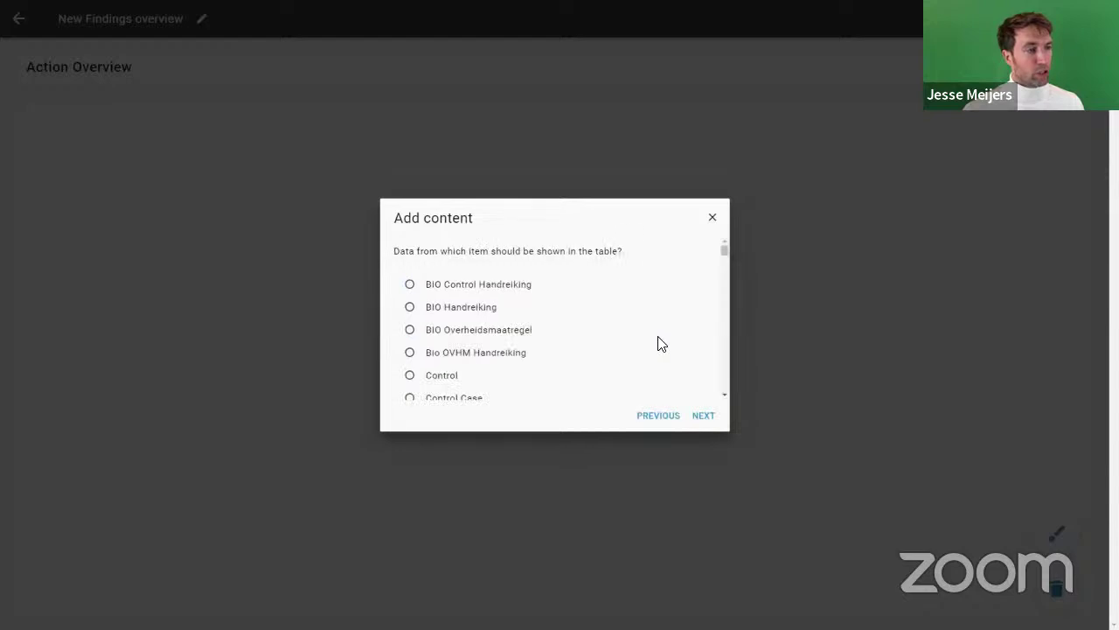
pyautogui.moveTo(723, 255); pyautogui.dragTo(720, 299)
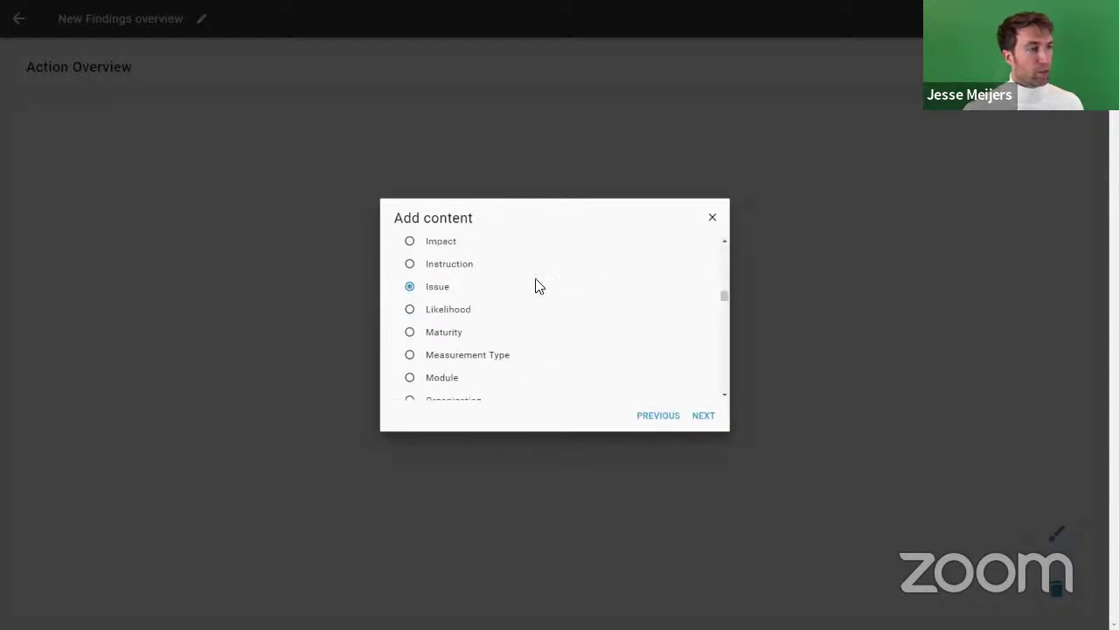
pyautogui.click(710, 422)
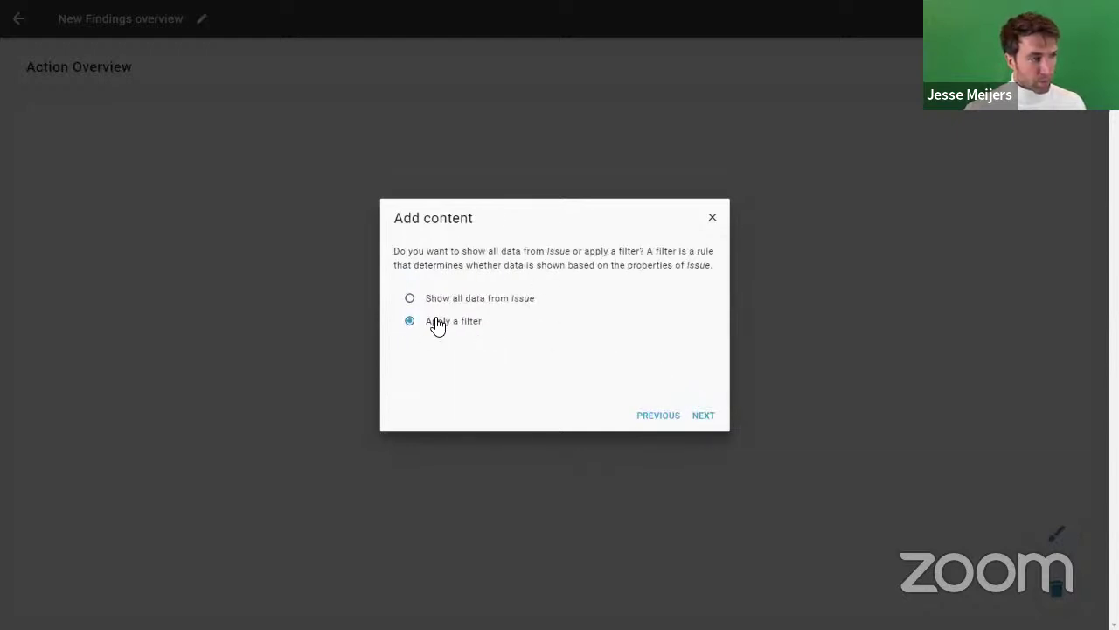
pyautogui.click(703, 416)
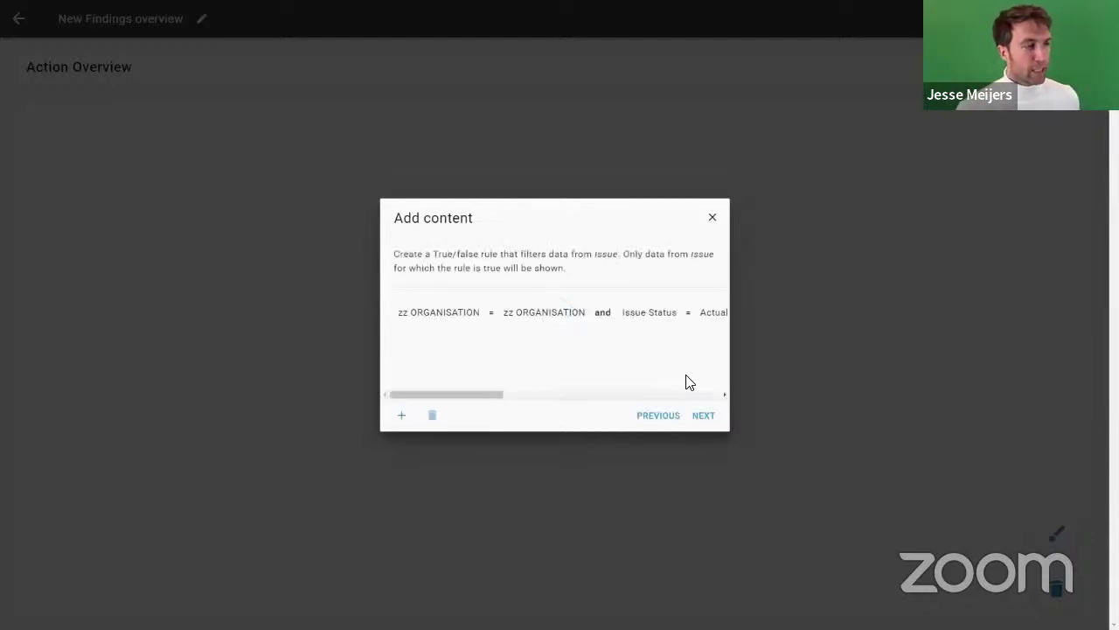
pyautogui.click(463, 314)
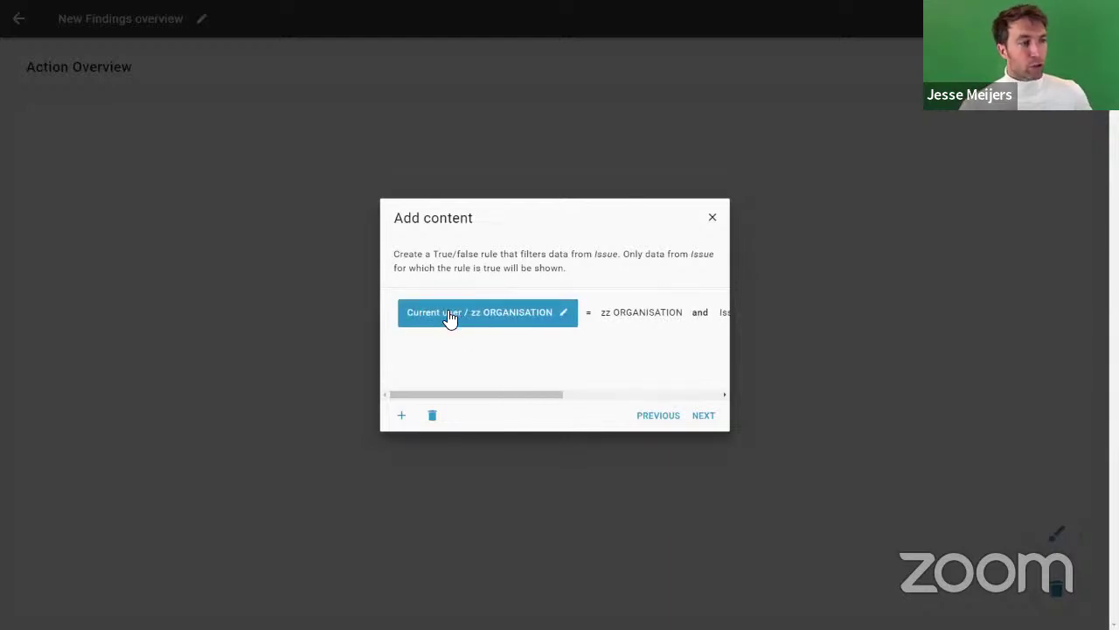
pyautogui.click(584, 316)
pyautogui.click(577, 315)
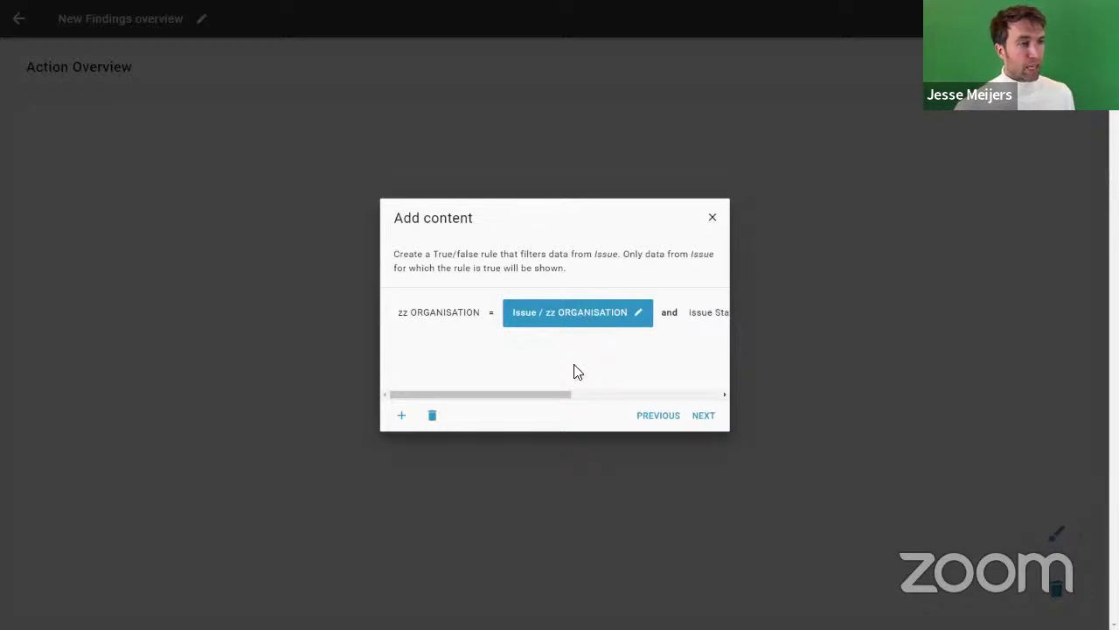
pyautogui.moveTo(555, 395)
pyautogui.mouseDown()
pyautogui.moveTo(586, 394)
pyautogui.moveTo(552, 405)
pyautogui.mouseUp()
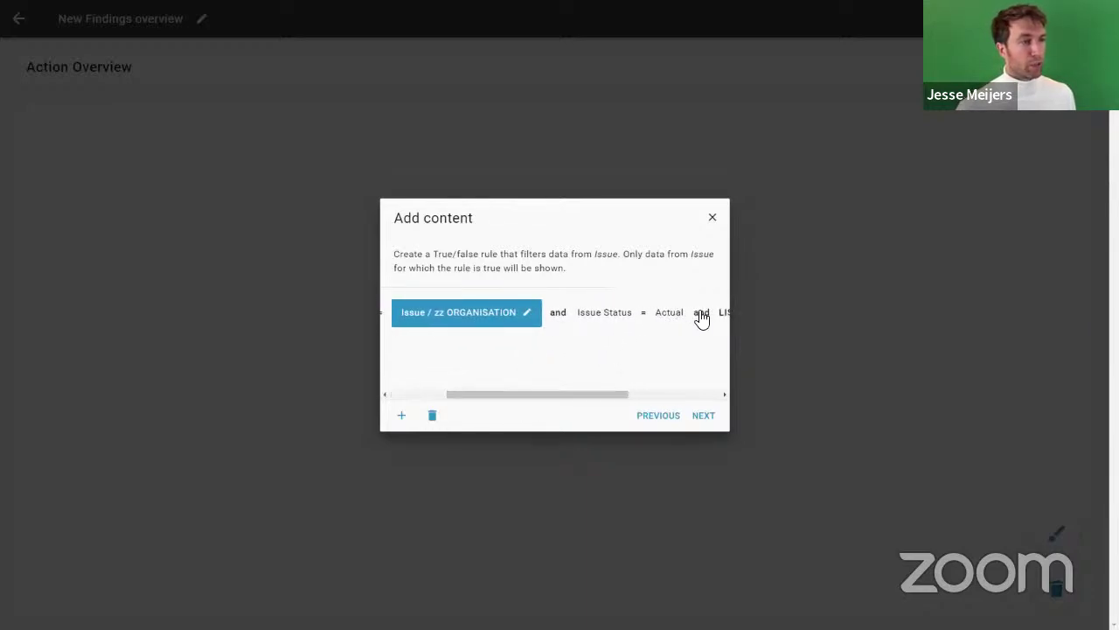
pyautogui.moveTo(550, 395); pyautogui.dragTo(480, 395)
pyautogui.click(607, 339)
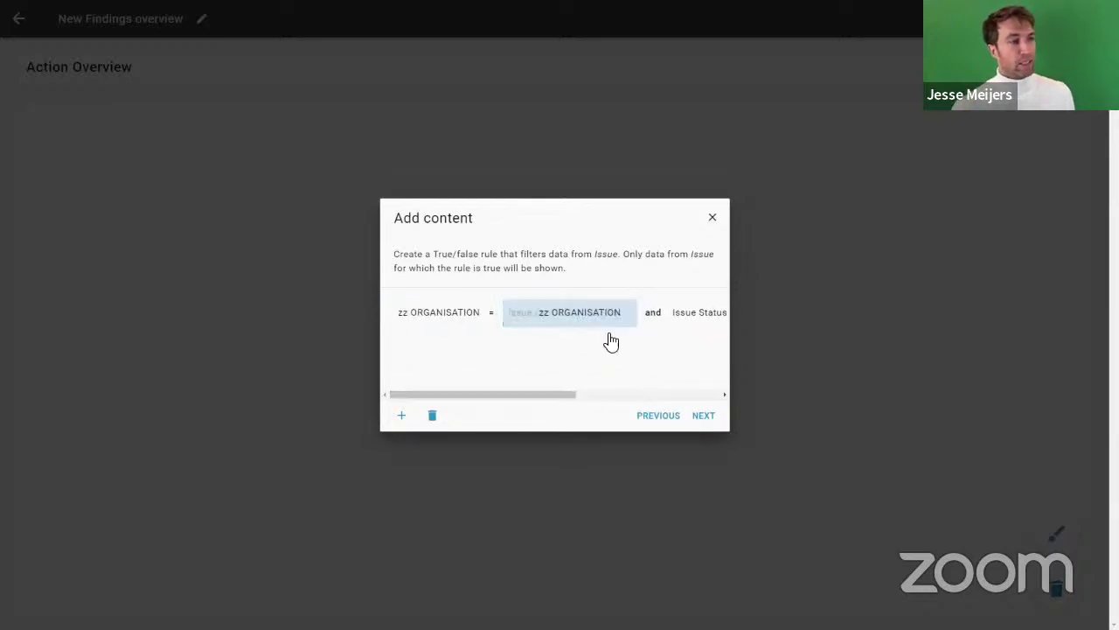
pyautogui.click(712, 218)
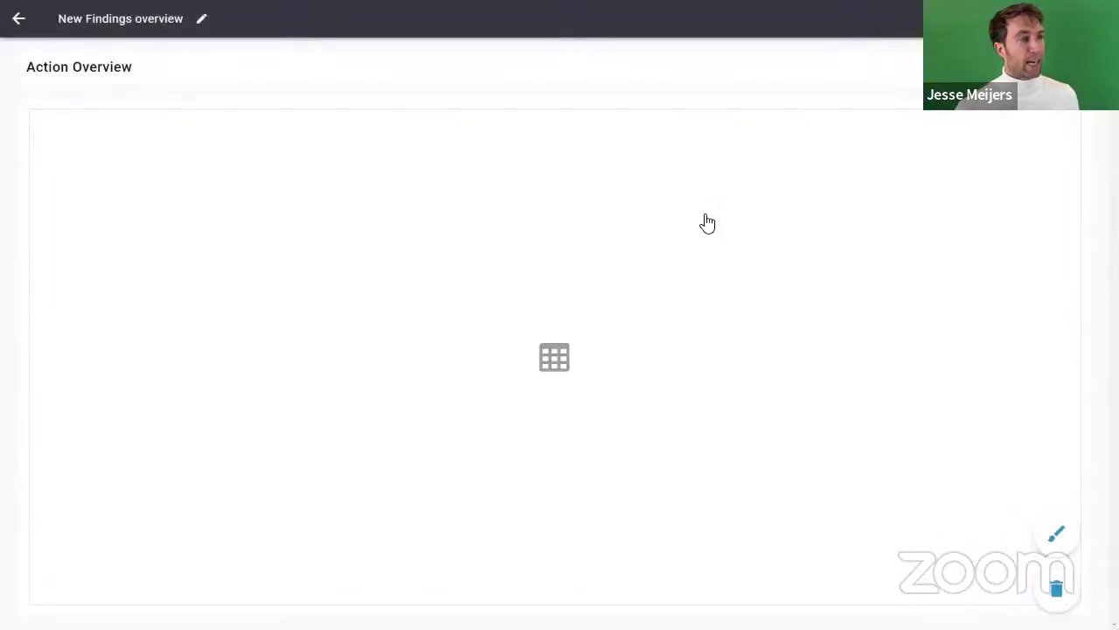
# Step: Back out of the page editor to the Data tab and search data items for 'user'
pyautogui.click(20, 18)
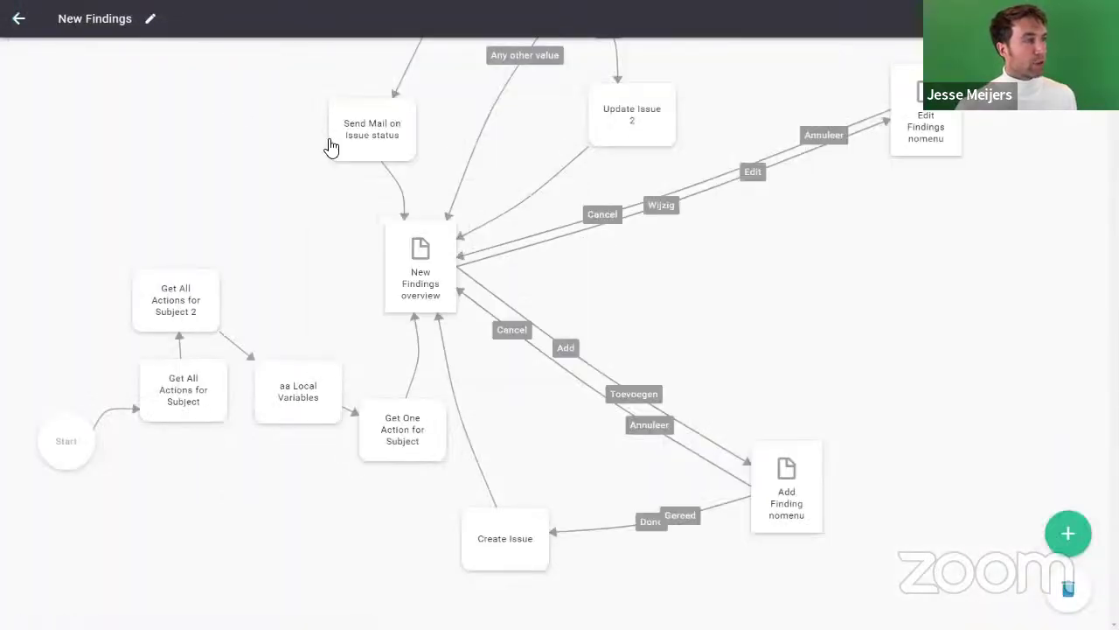
pyautogui.click(21, 19)
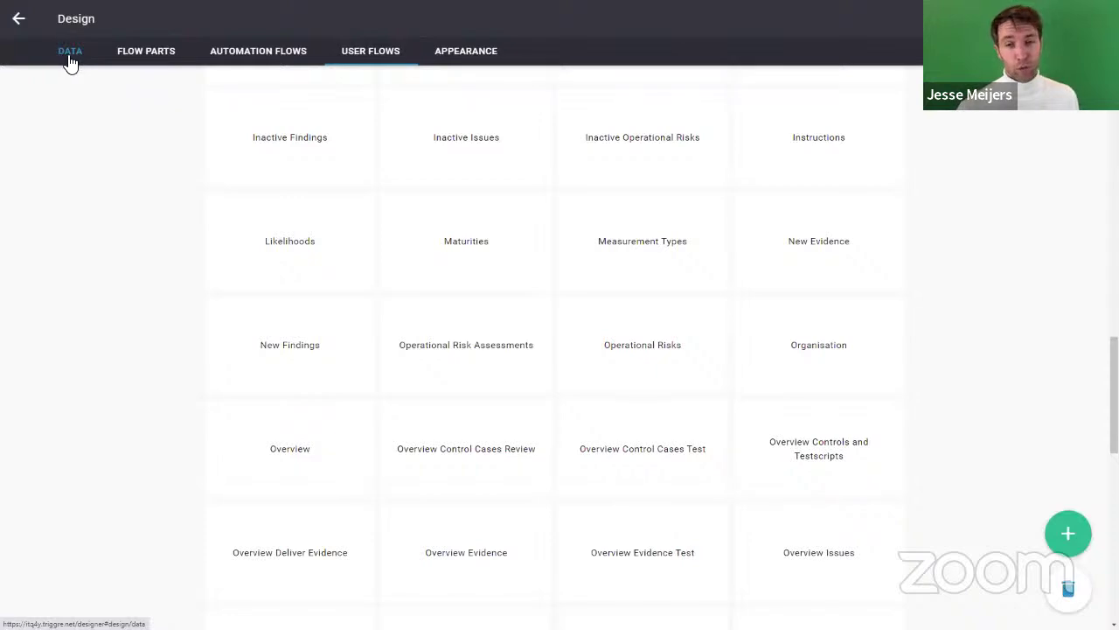
pyautogui.click(70, 58)
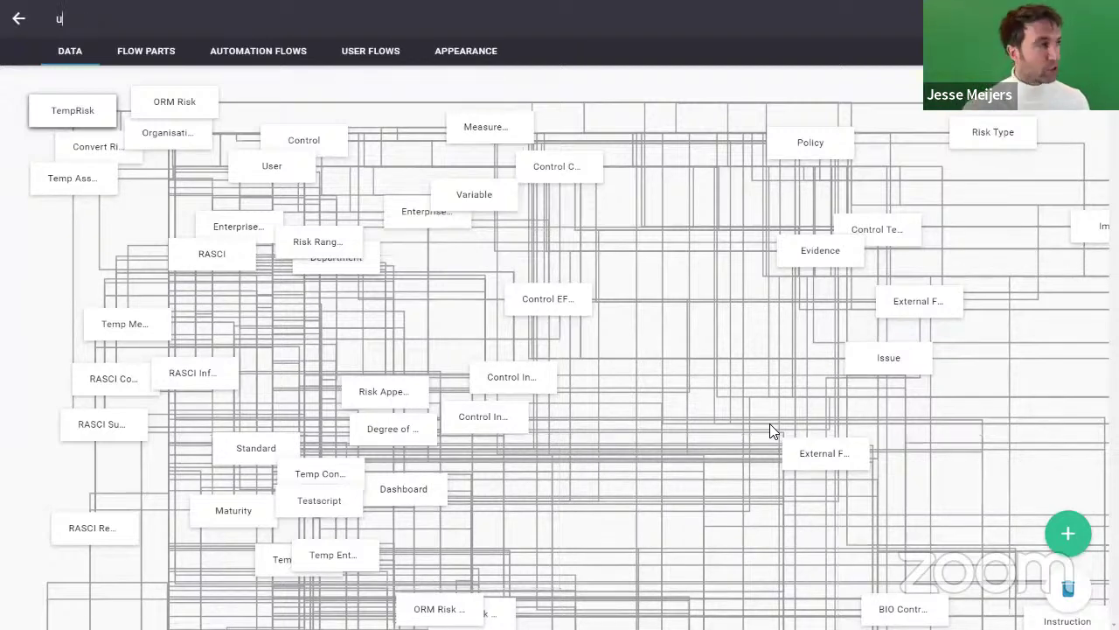
pyautogui.write('user')
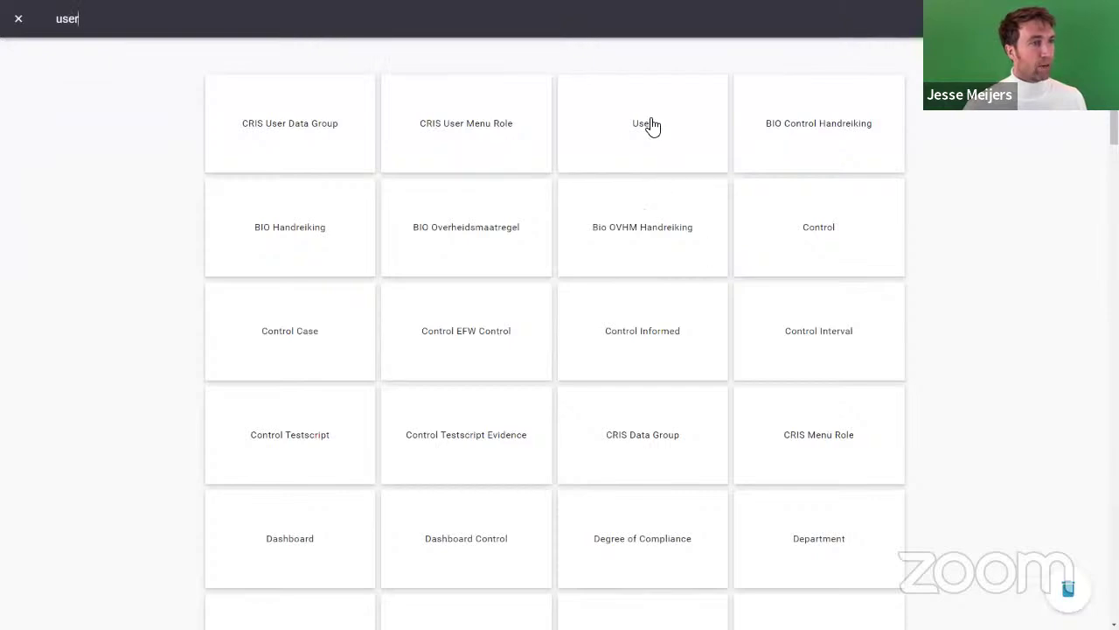
# Step: Expand the User data item and scroll through its fields and zz relation lists
pyautogui.click(652, 127)
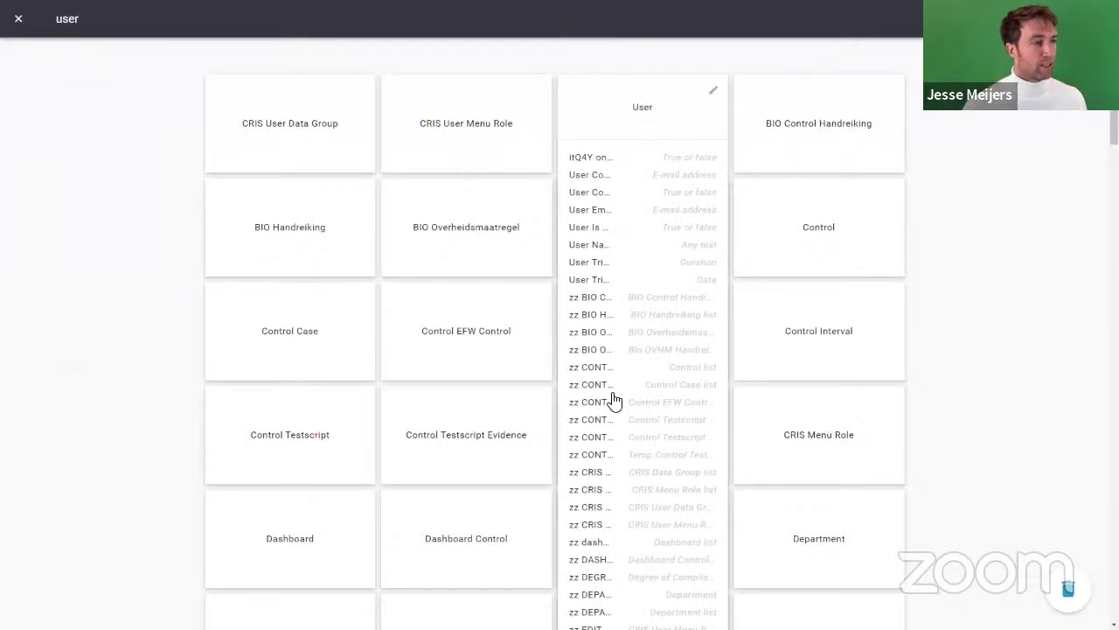
pyautogui.scroll(-3, 612, 415)
pyautogui.scroll(-1, 612, 417)
pyautogui.scroll(1, 612, 417)
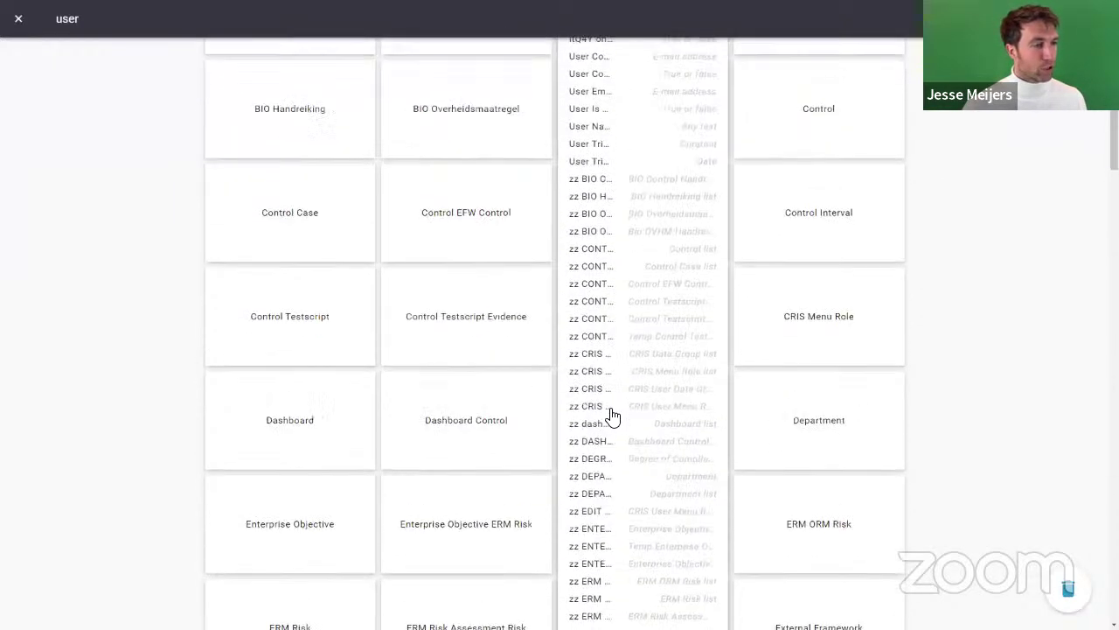
pyautogui.scroll(-8, 612, 418)
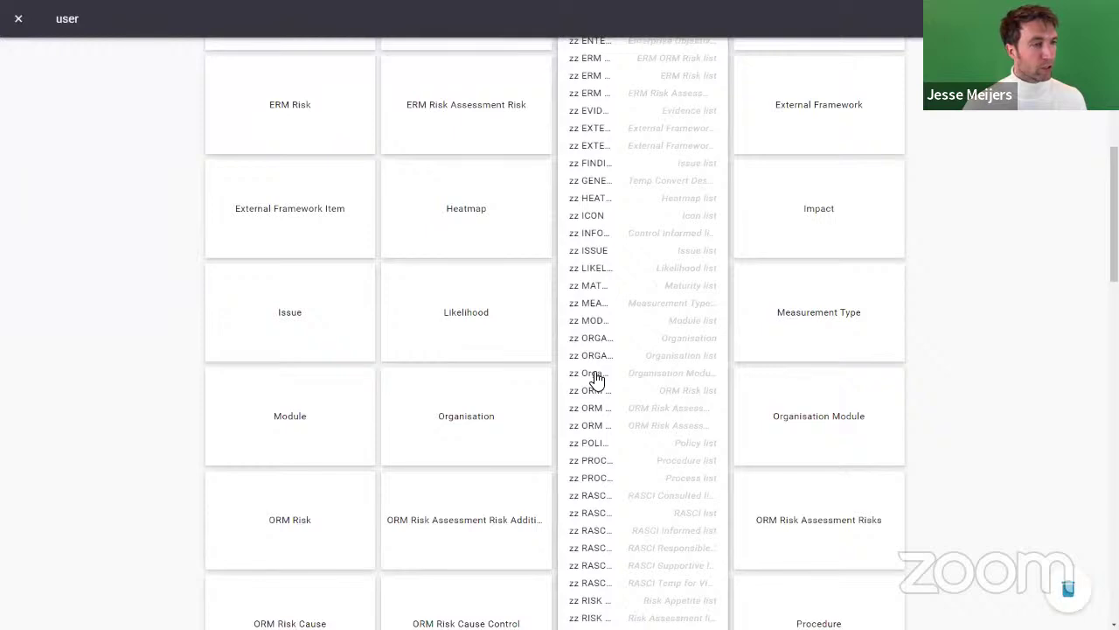
pyautogui.scroll(-1, 594, 378)
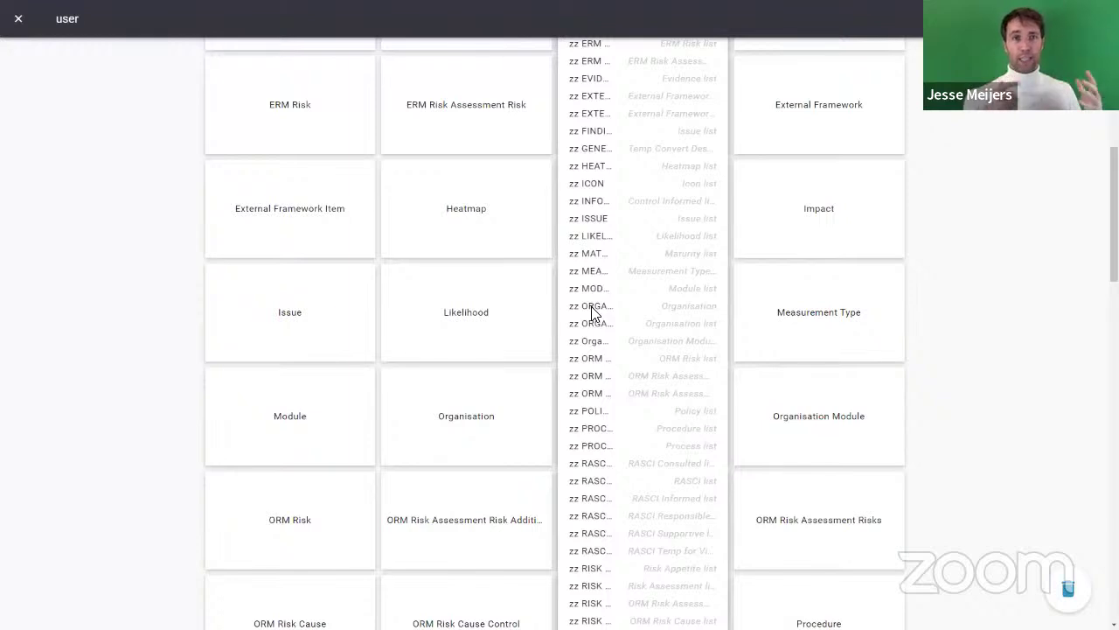
# Step: Close the data search, visit Flow Parts, return to the home dashboard, and re-toggle full screen
pyautogui.click(19, 19)
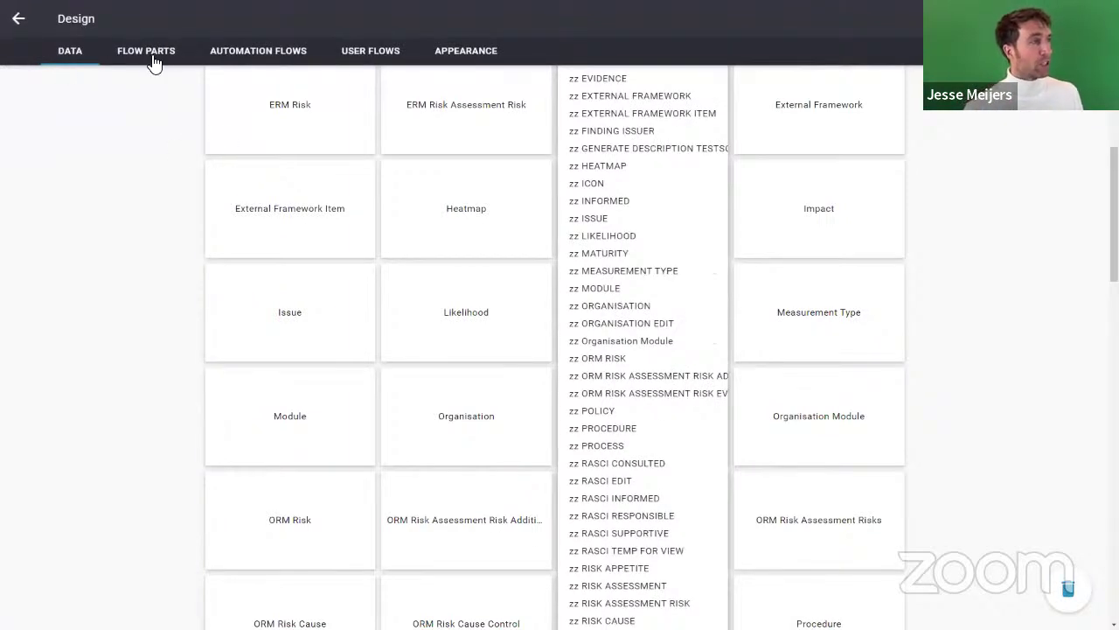
pyautogui.click(153, 57)
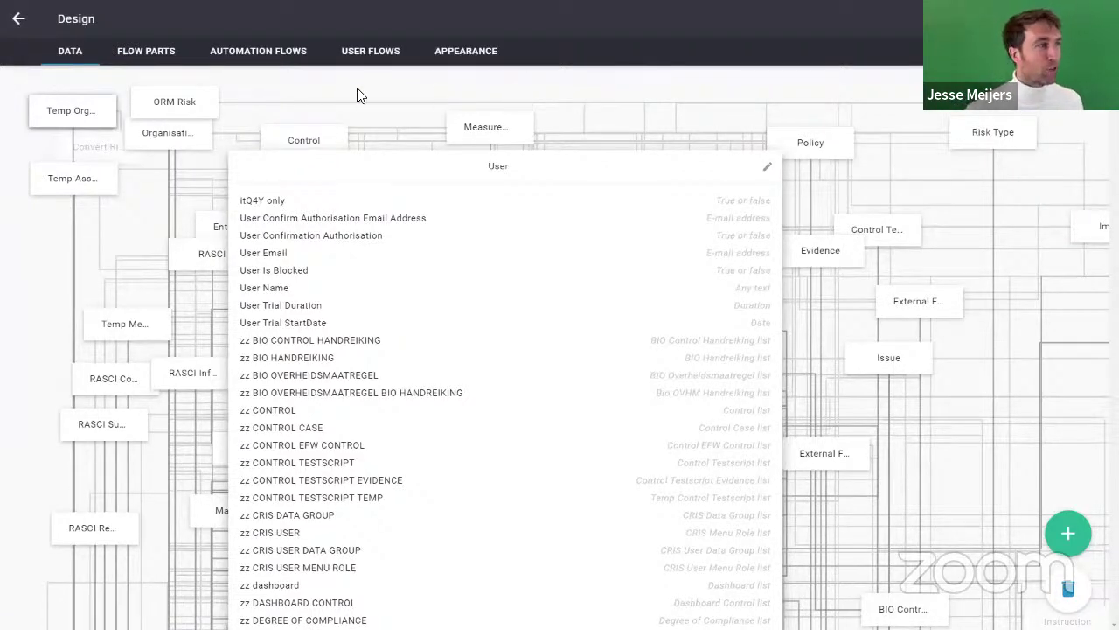
pyautogui.click(19, 22)
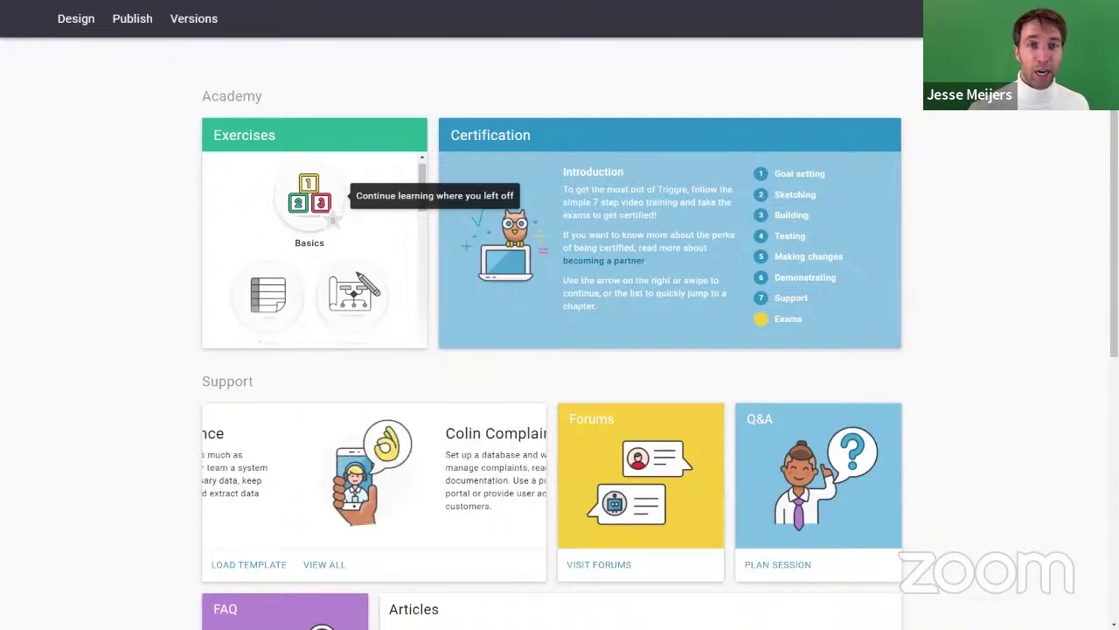
pyautogui.press('F11')
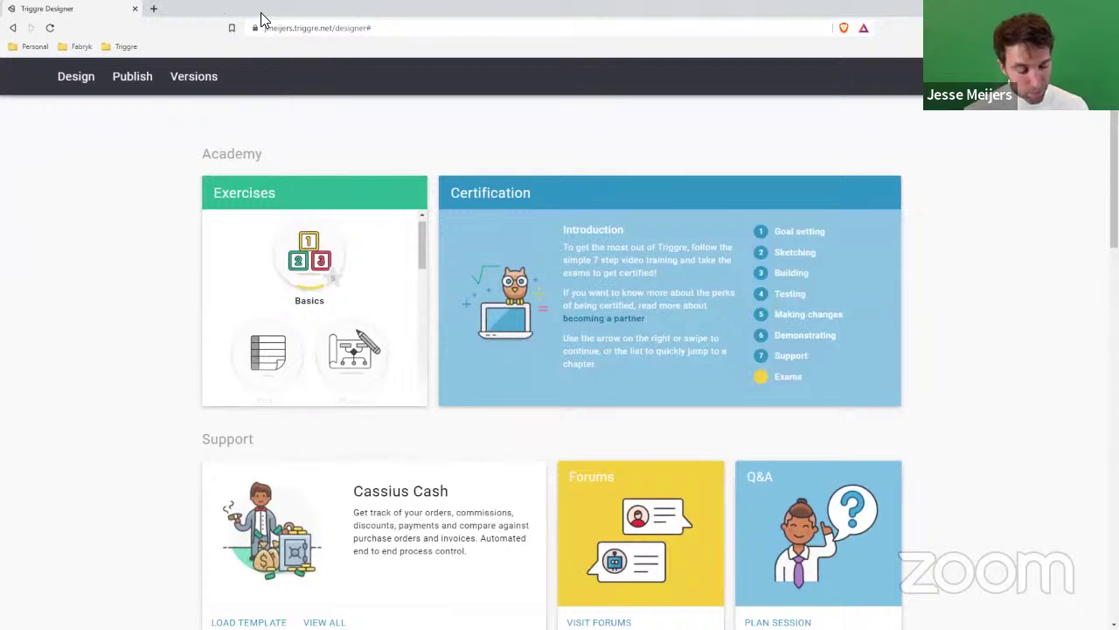
pyautogui.press('F11')
# Step: Open the new app's Design area, confirm it has no user flows, and view its User-only data model
pyautogui.click(72, 21)
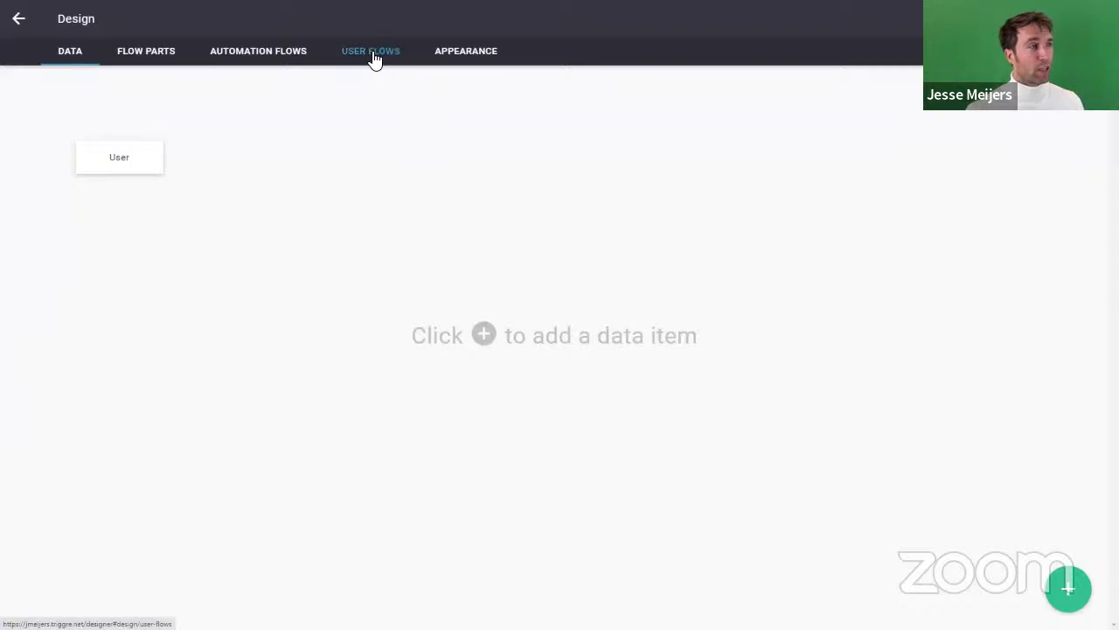
pyautogui.click(407, 53)
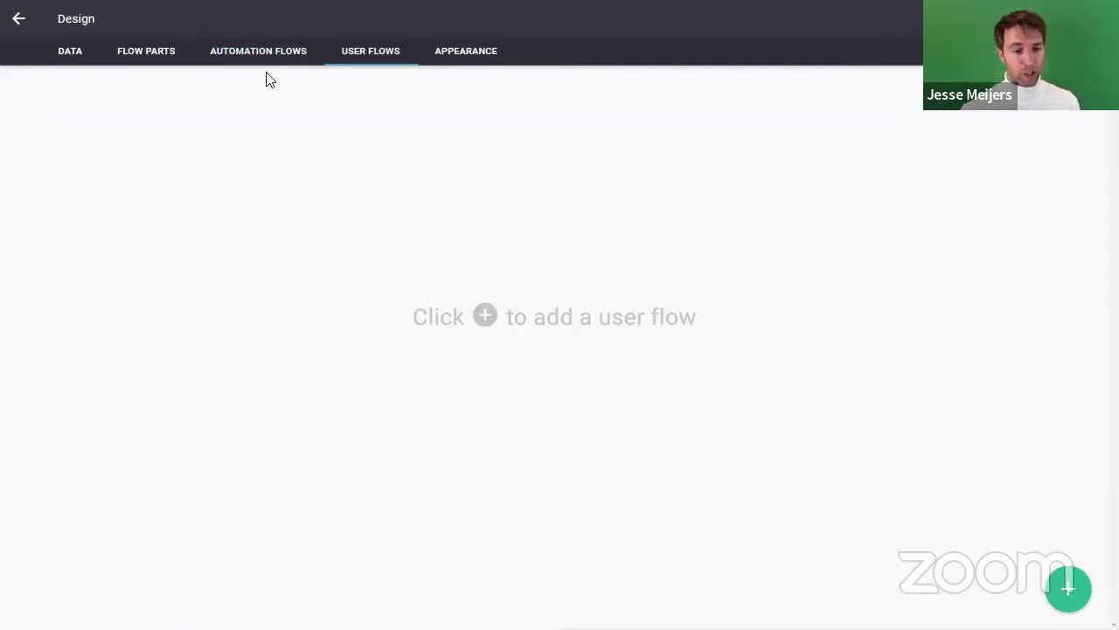
pyautogui.click(76, 57)
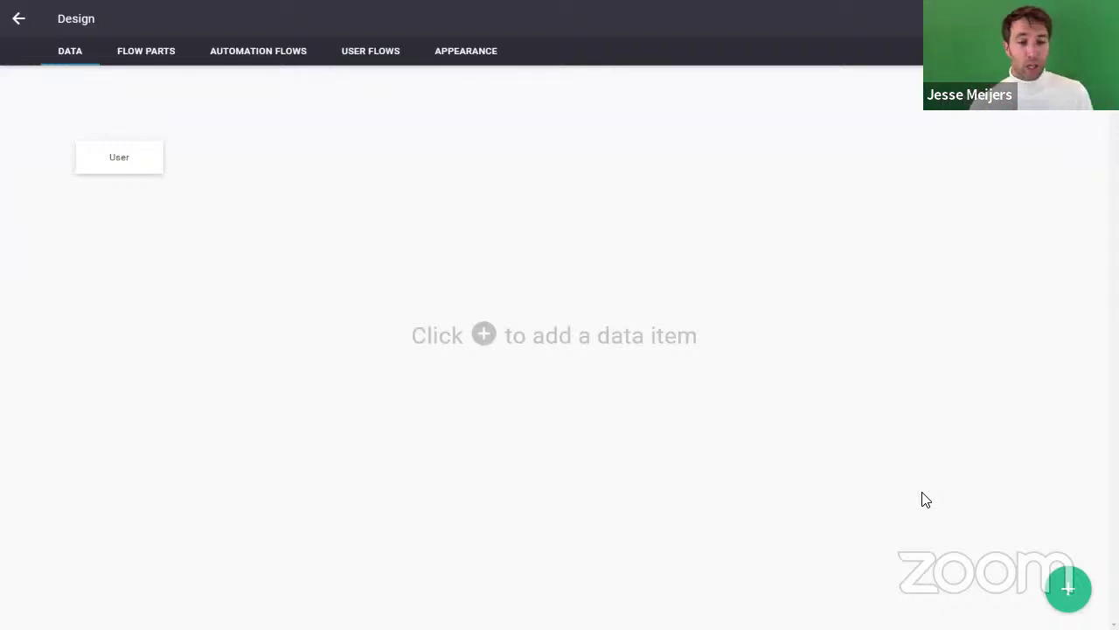
# Step: Create a Company data item and place its card to the right of User
pyautogui.click(1068, 591)
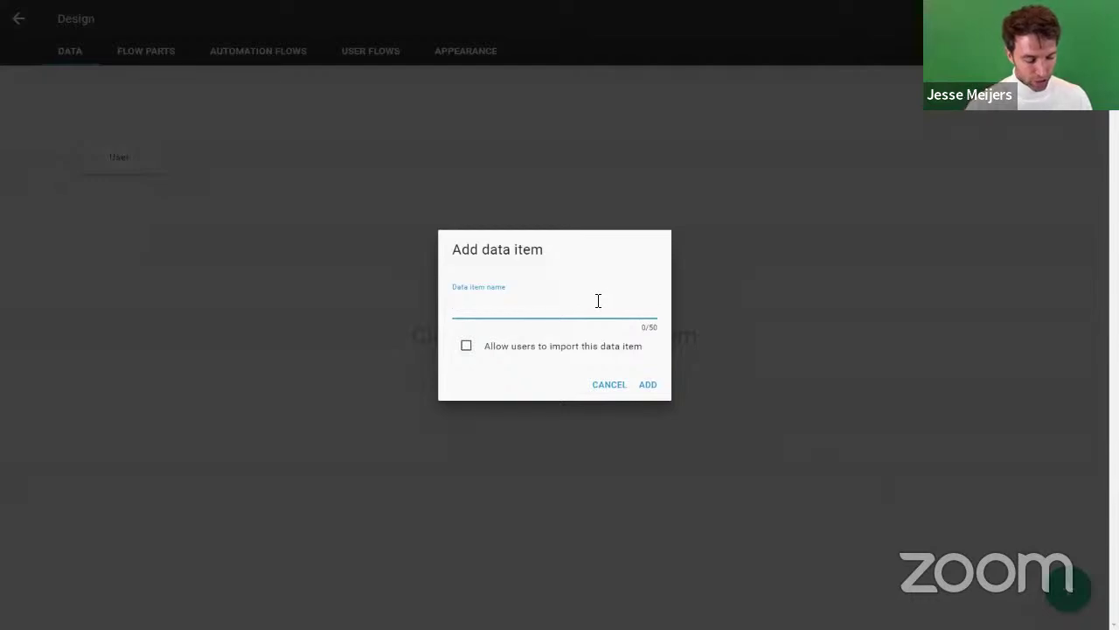
pyautogui.write('ompany')
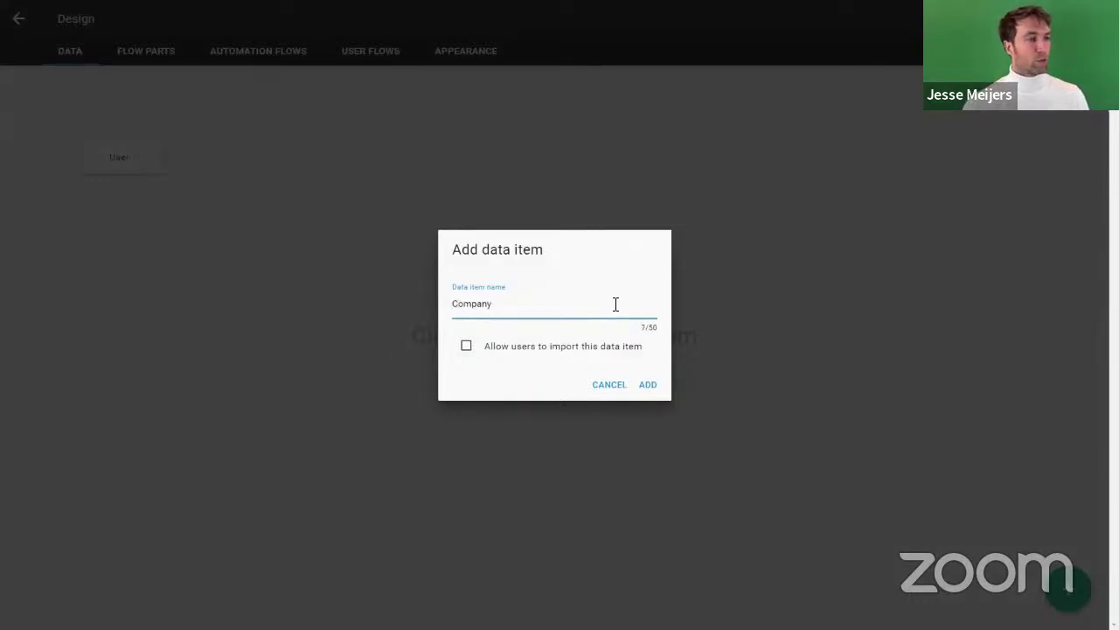
pyautogui.click(651, 384)
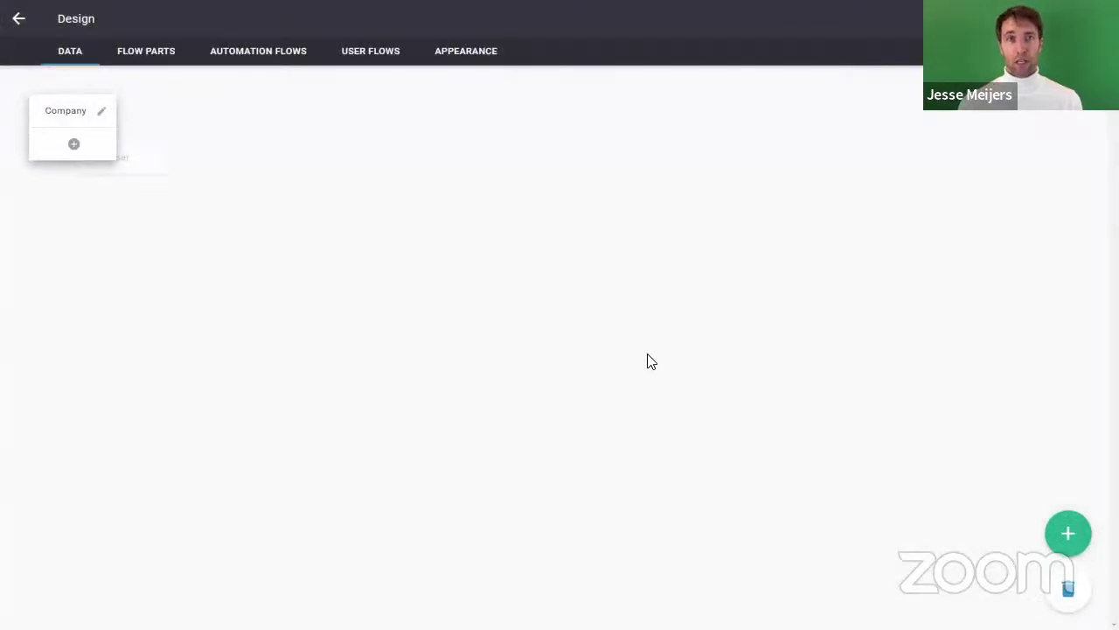
pyautogui.moveTo(63, 119); pyautogui.dragTo(303, 147)
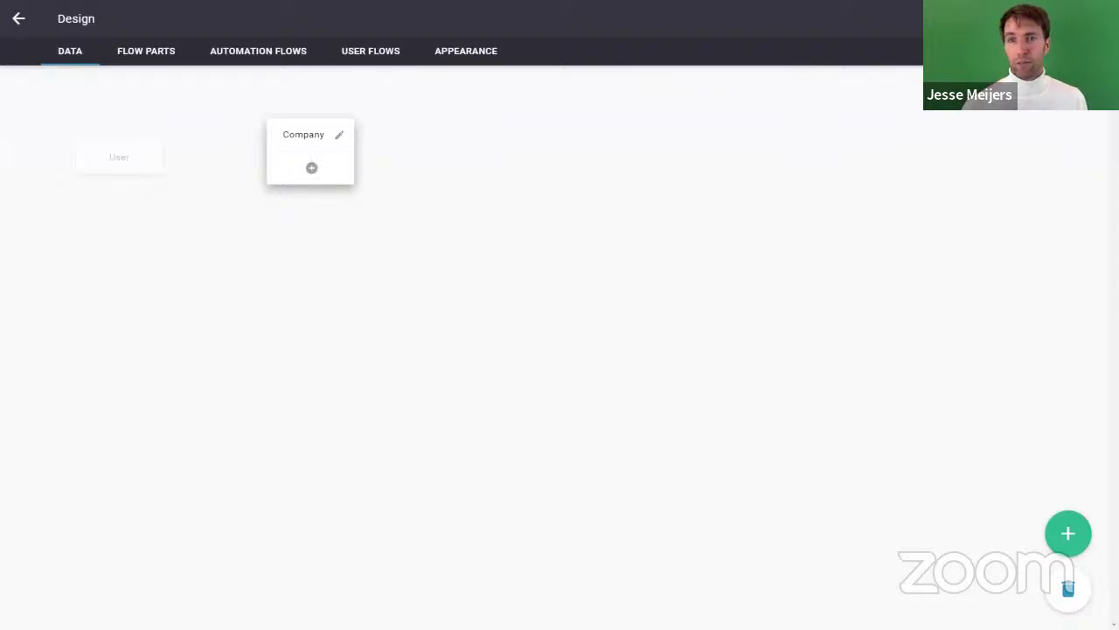
# Step: Add an 'Any text' property named Name to Company
pyautogui.click(324, 168)
pyautogui.click(480, 299)
pyautogui.click(707, 416)
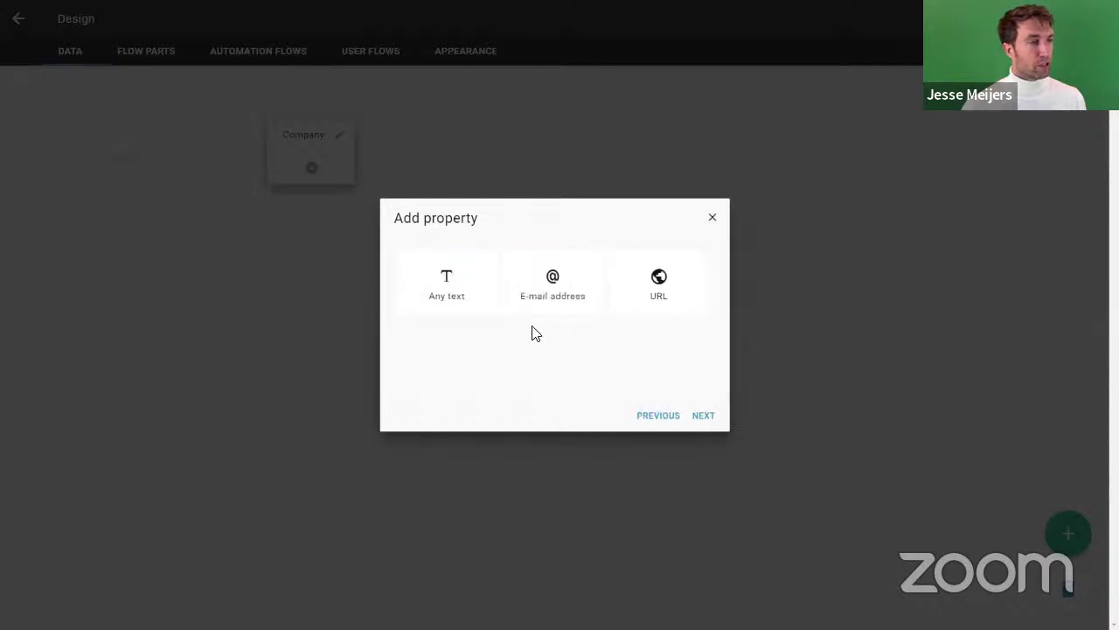
pyautogui.click(463, 297)
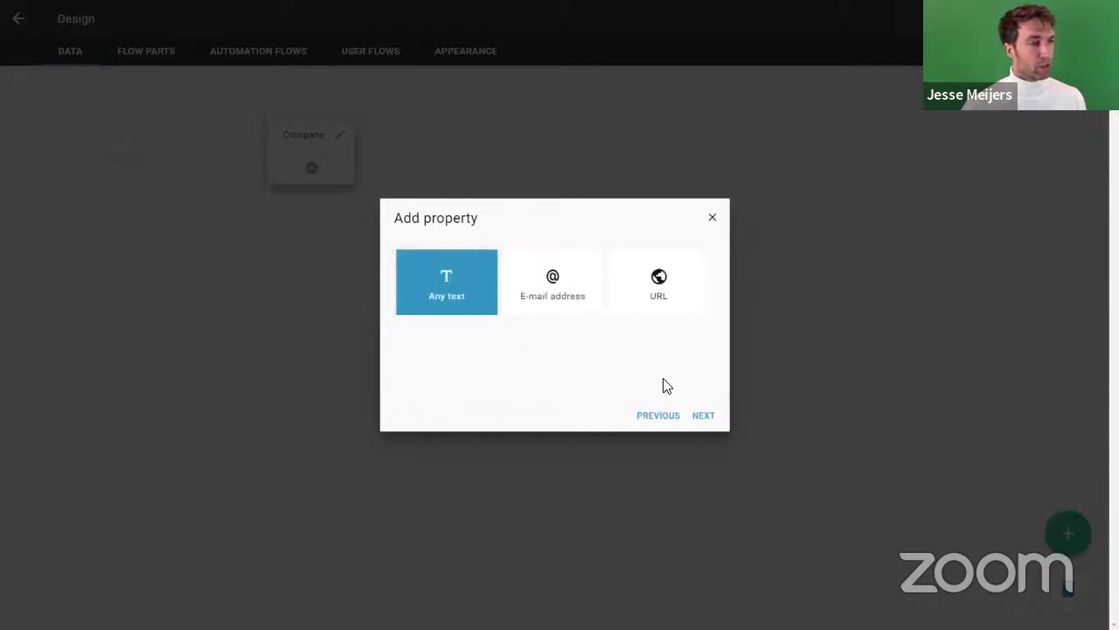
pyautogui.click(691, 416)
pyautogui.write('Name')
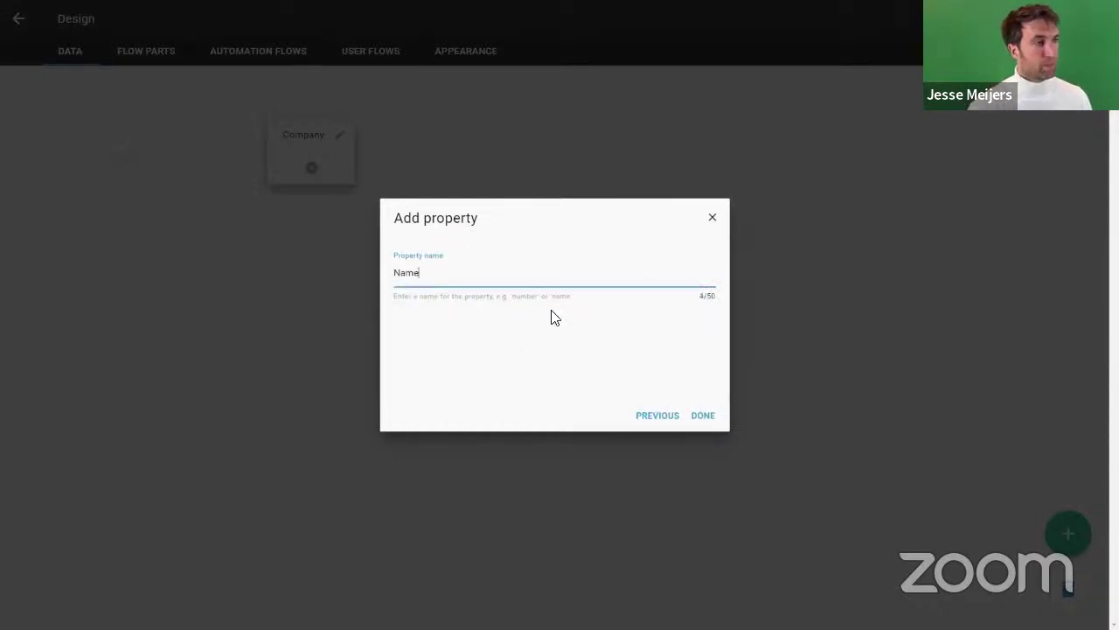
pyautogui.click(702, 417)
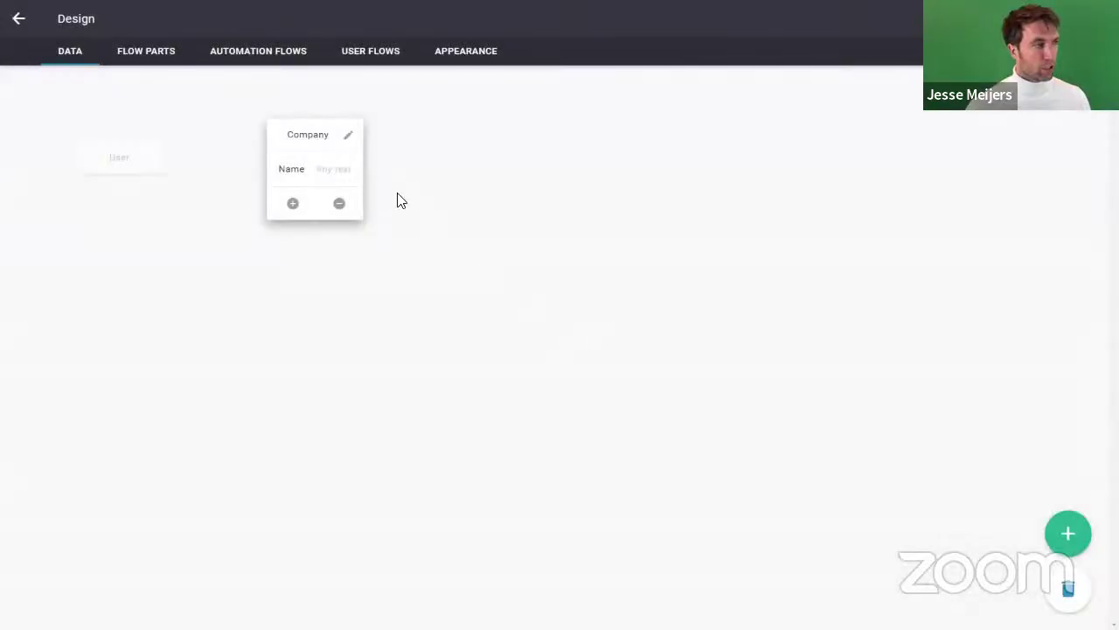
# Step: Nudge the Company card, collapse and re-expand it, and expand User's properties
pyautogui.moveTo(307, 143); pyautogui.dragTo(336, 154)
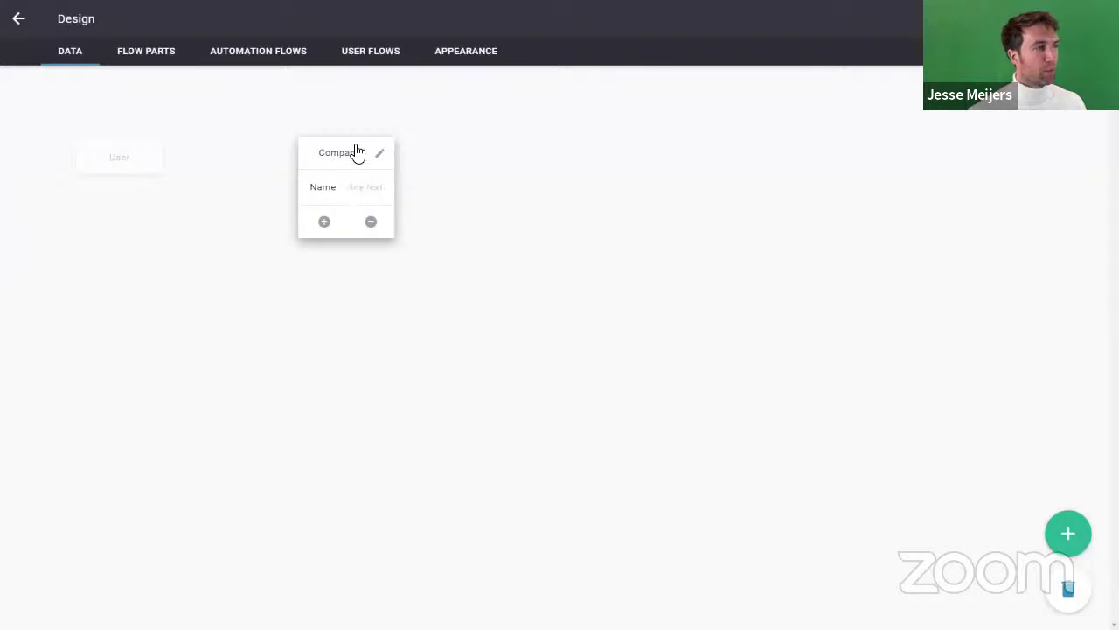
pyautogui.click(405, 233)
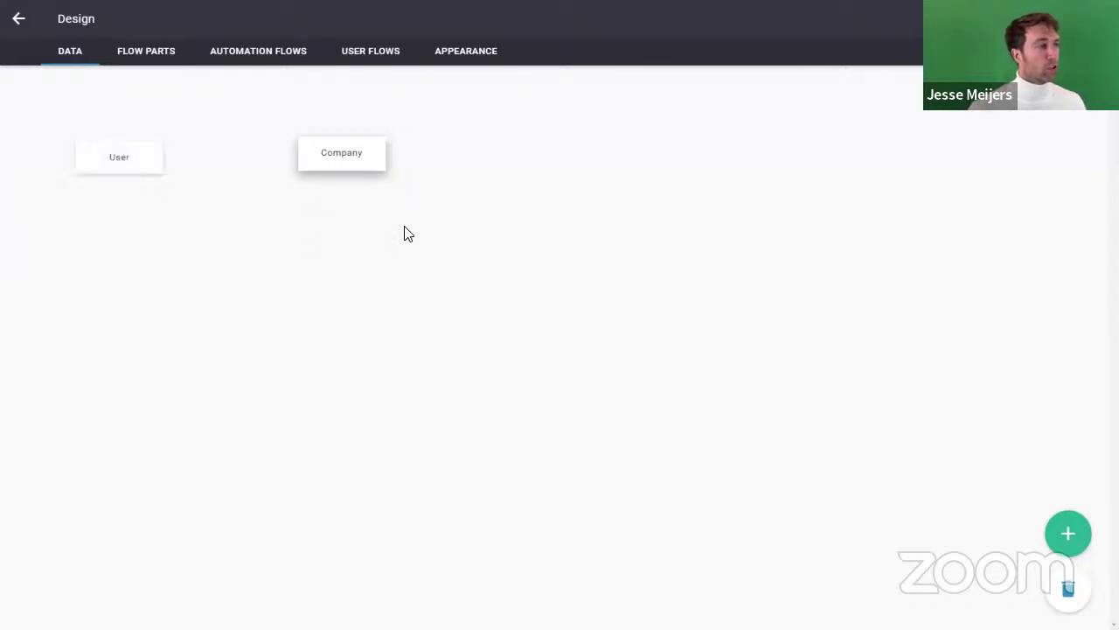
pyautogui.click(340, 156)
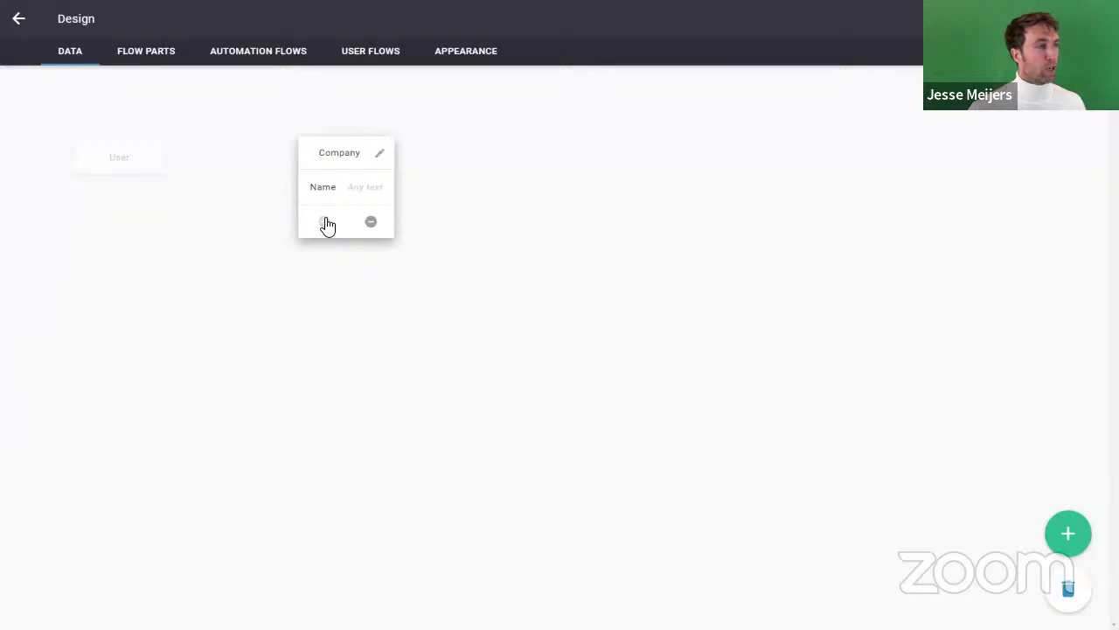
pyautogui.click(138, 166)
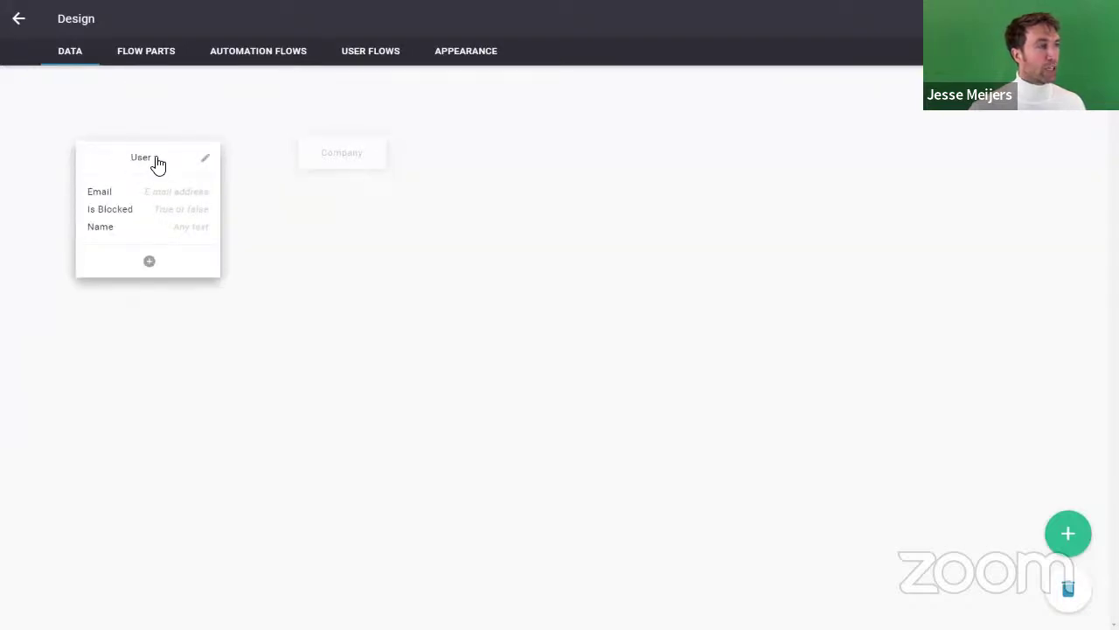
# Step: Add a reference property named Company to User that points to the Company data item
pyautogui.click(146, 265)
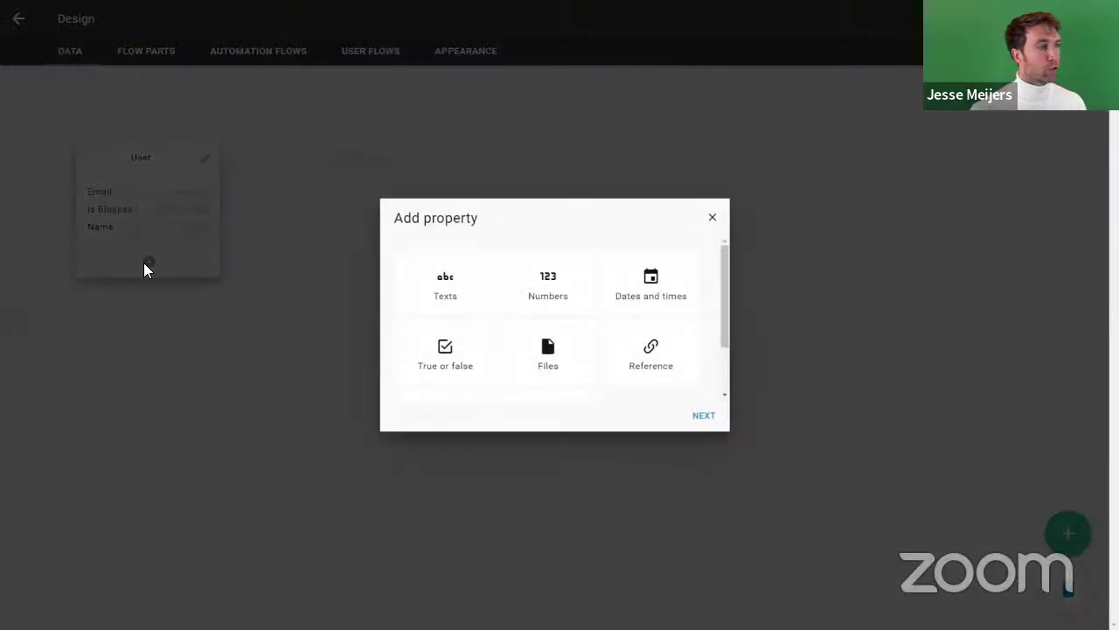
pyautogui.click(634, 352)
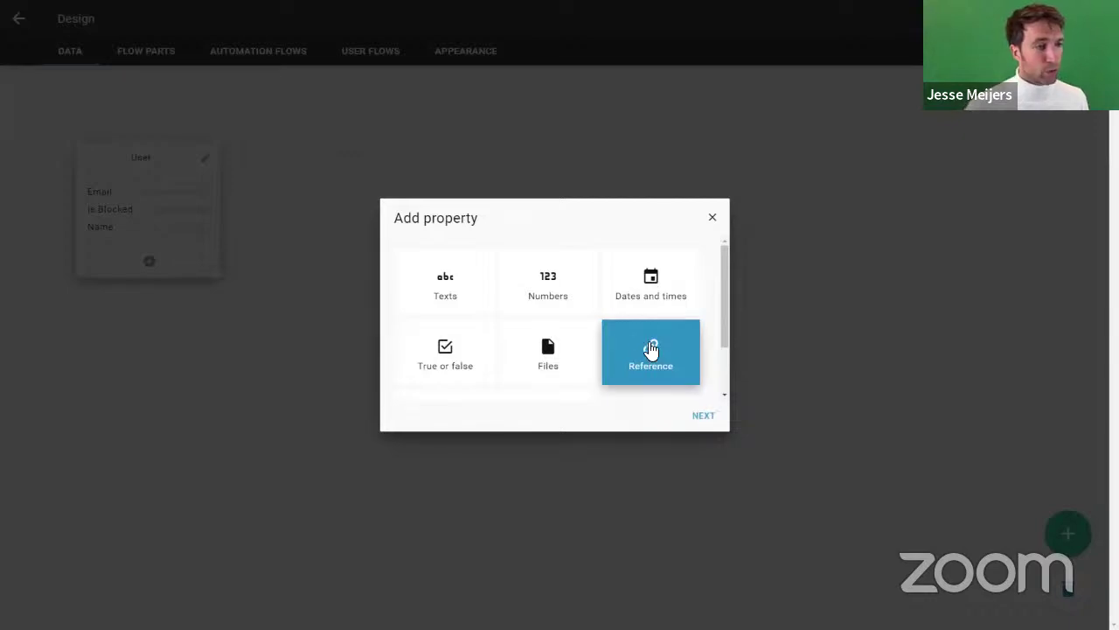
pyautogui.click(702, 416)
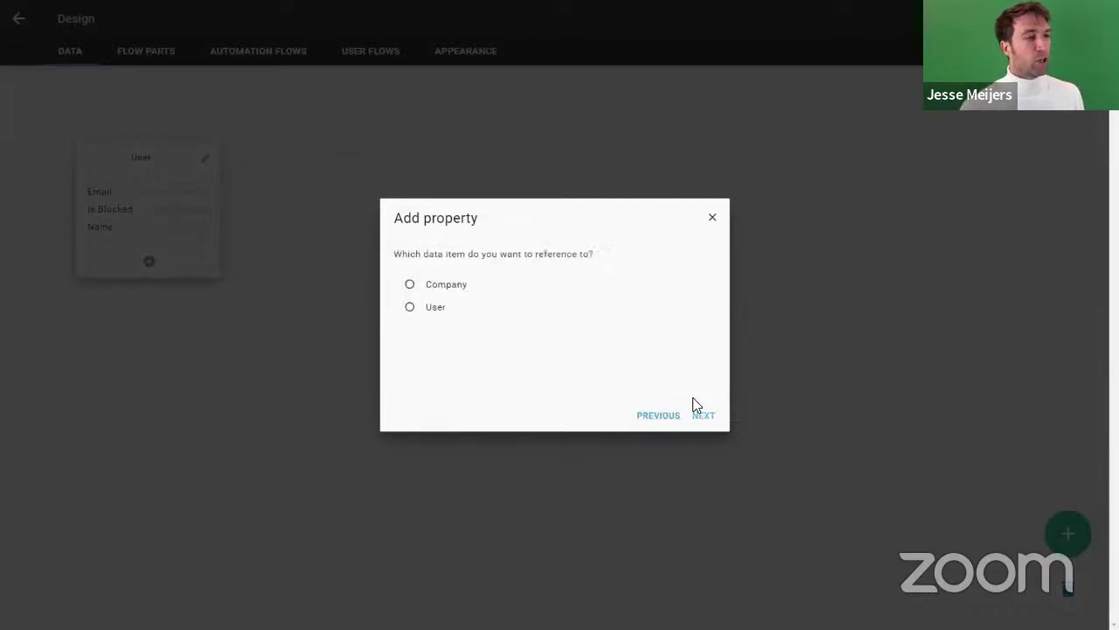
pyautogui.click(450, 291)
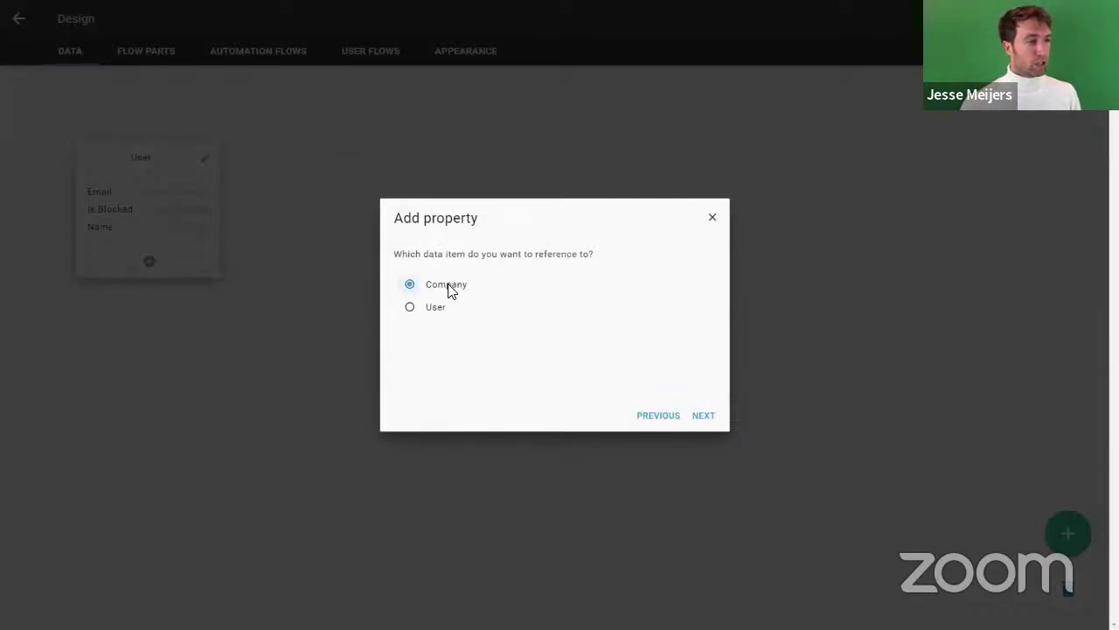
pyautogui.click(707, 419)
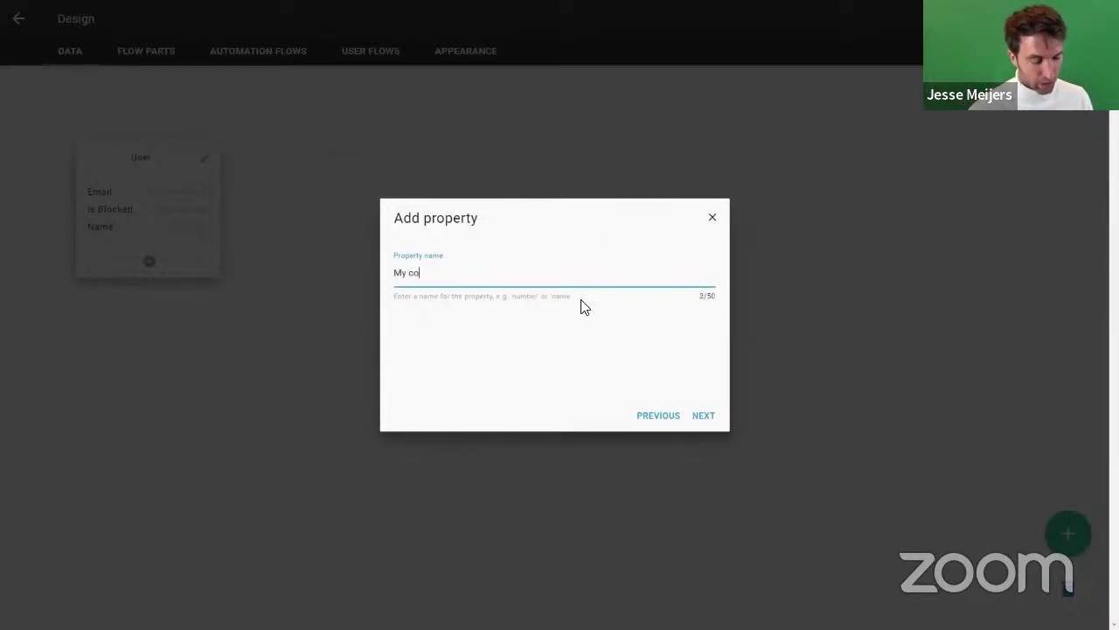
pyautogui.write('My')
pyautogui.press('BackSpace')
pyautogui.press('BackSpace')
pyautogui.write('Company')
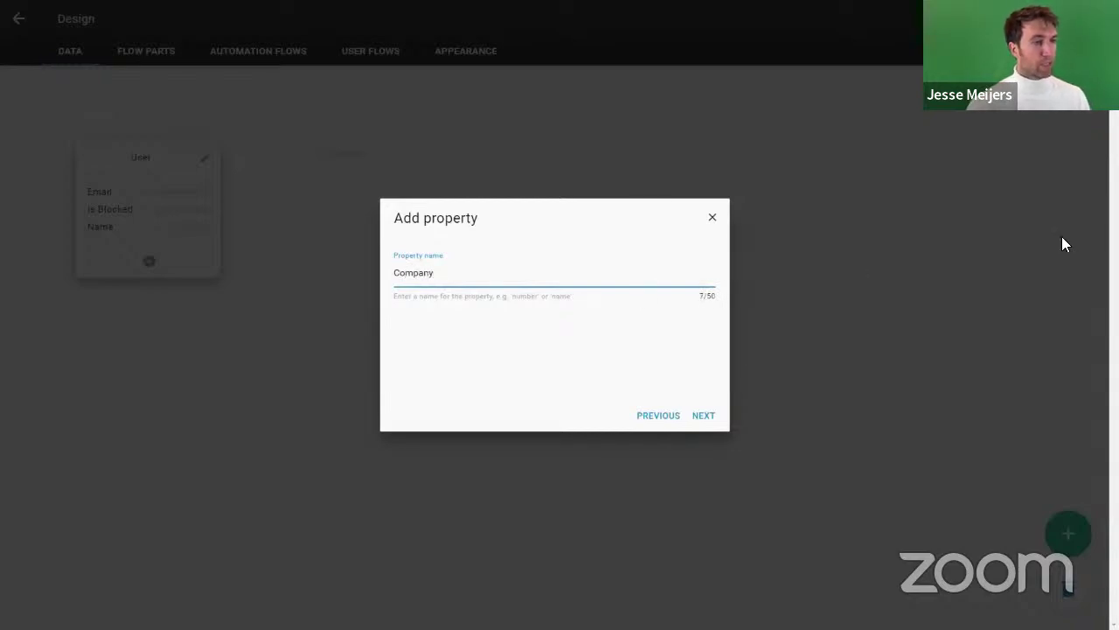
pyautogui.click(704, 416)
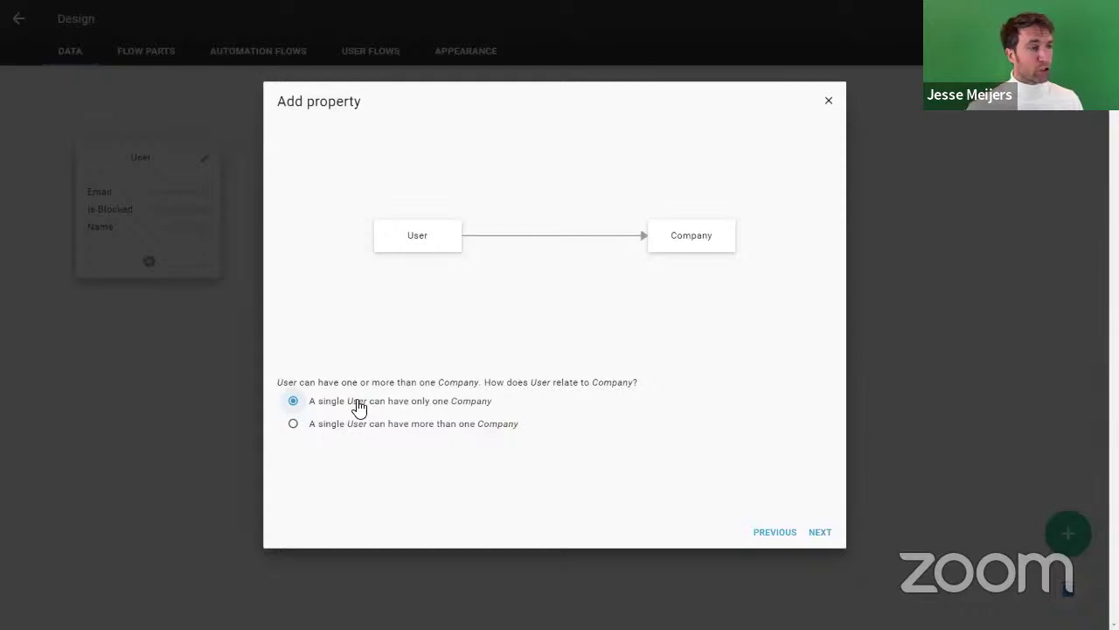
# Step: Set one Company per User and many Users per Company, keeping the reverse property named Users
pyautogui.click(329, 427)
pyautogui.click(378, 405)
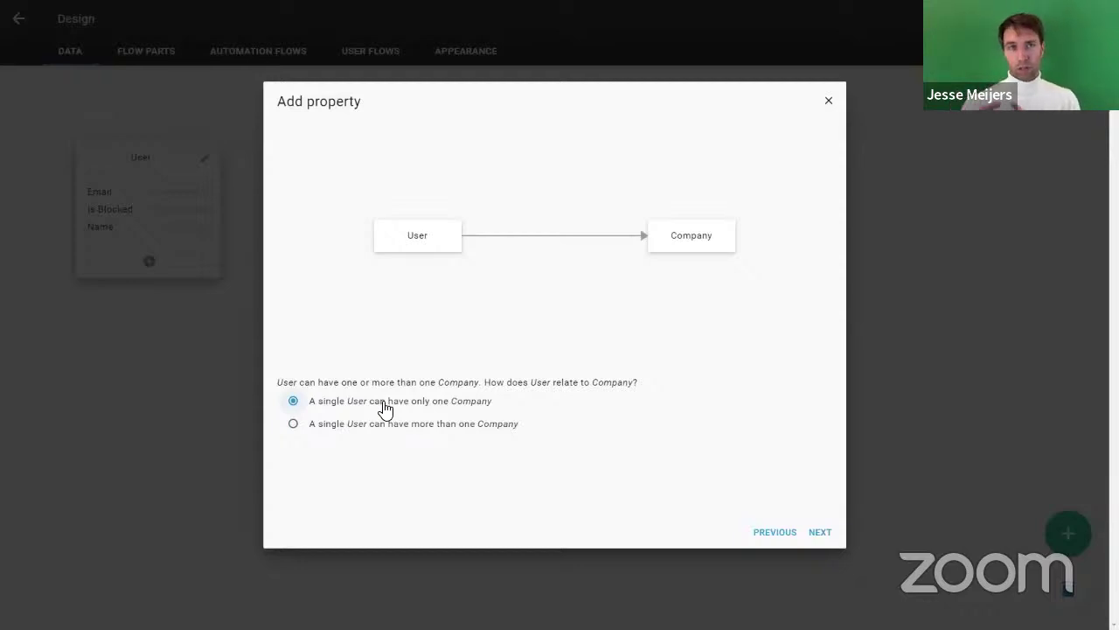
pyautogui.click(823, 537)
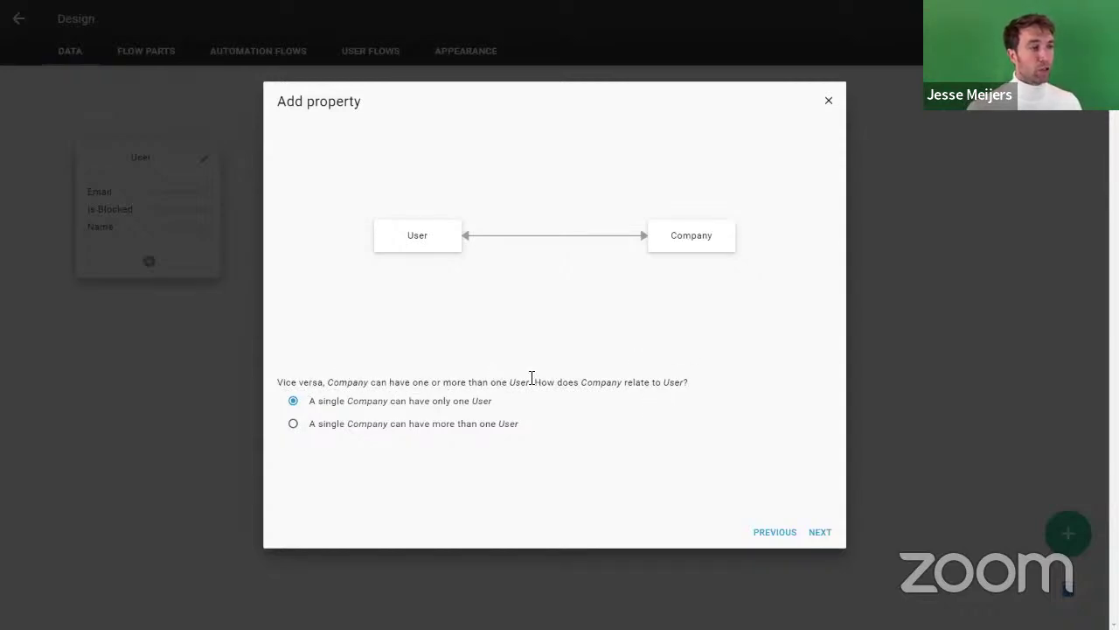
pyautogui.click(360, 425)
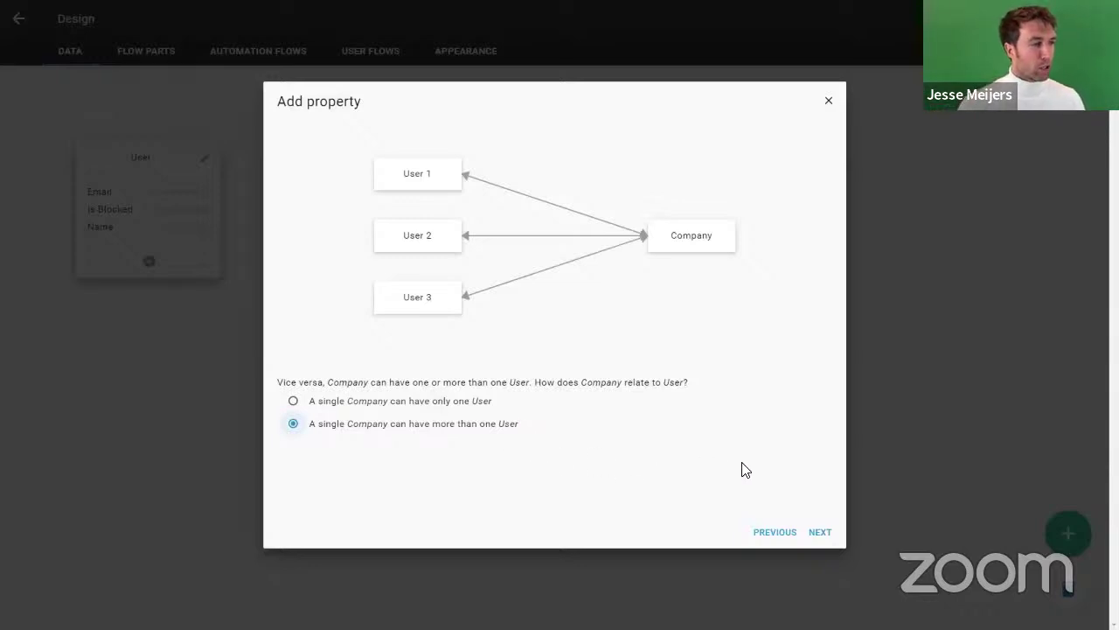
pyautogui.click(817, 534)
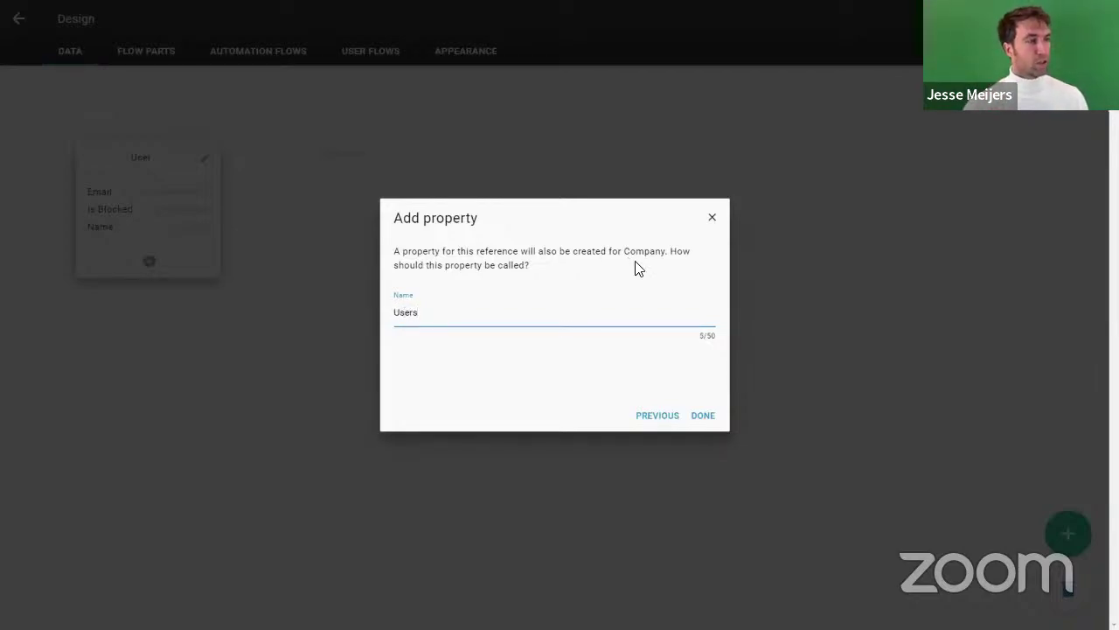
pyautogui.click(707, 416)
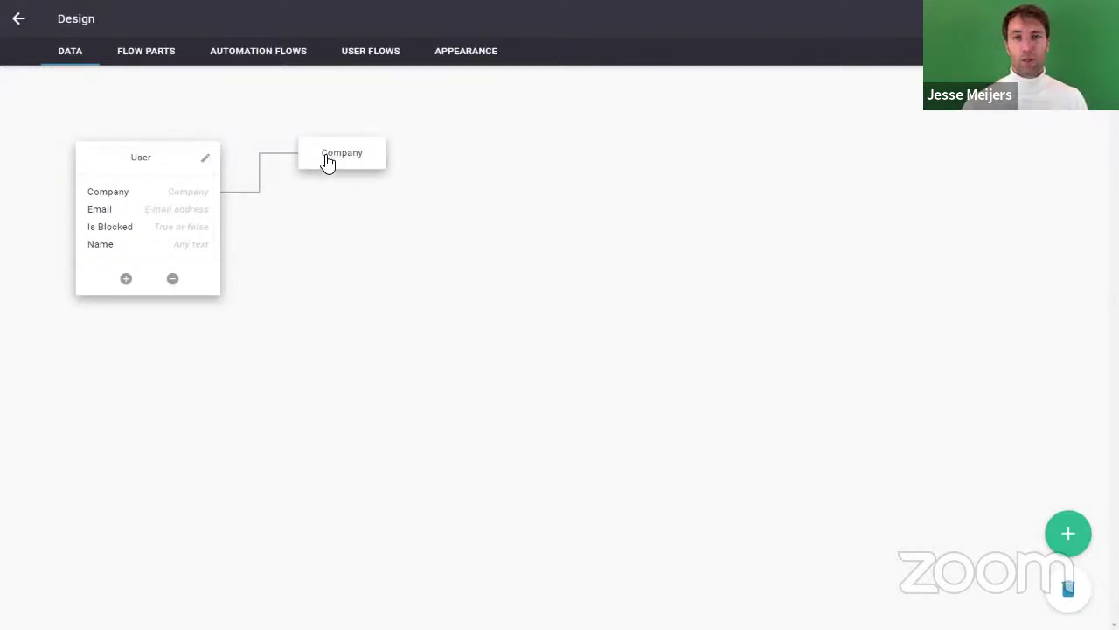
# Step: Move the Company card further right of User and expand Company and User to review their properties
pyautogui.moveTo(331, 160); pyautogui.dragTo(369, 196)
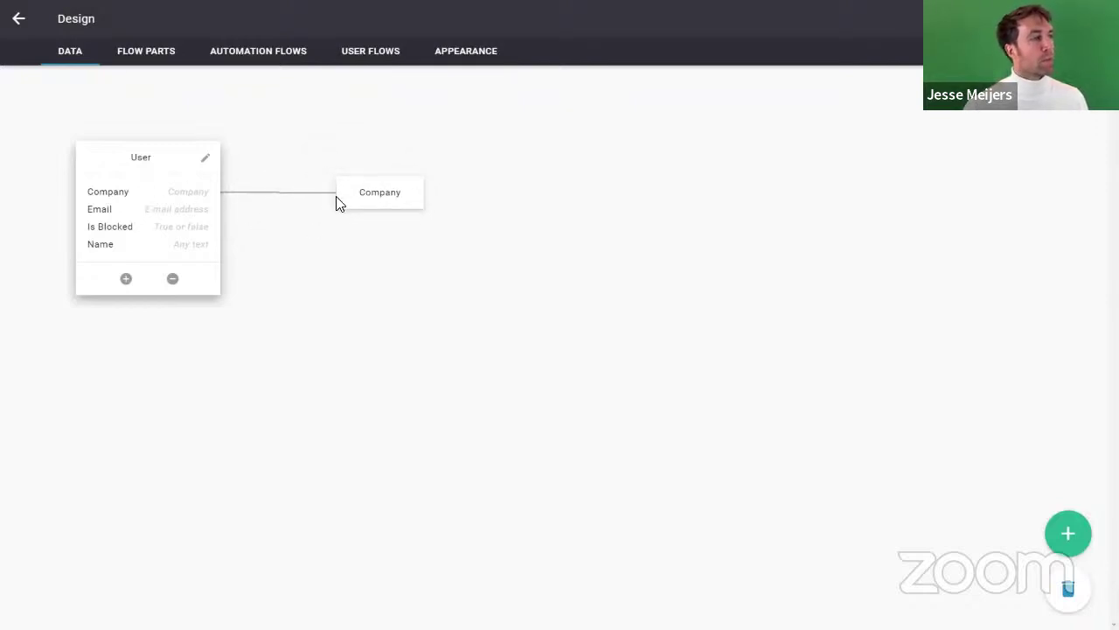
pyautogui.click(376, 196)
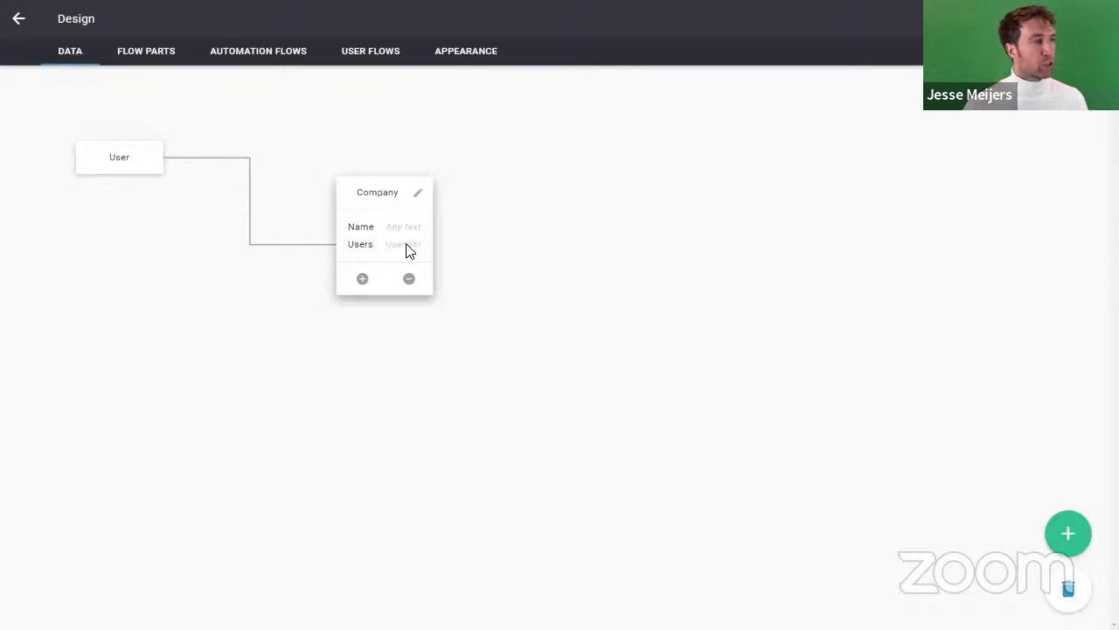
pyautogui.click(142, 162)
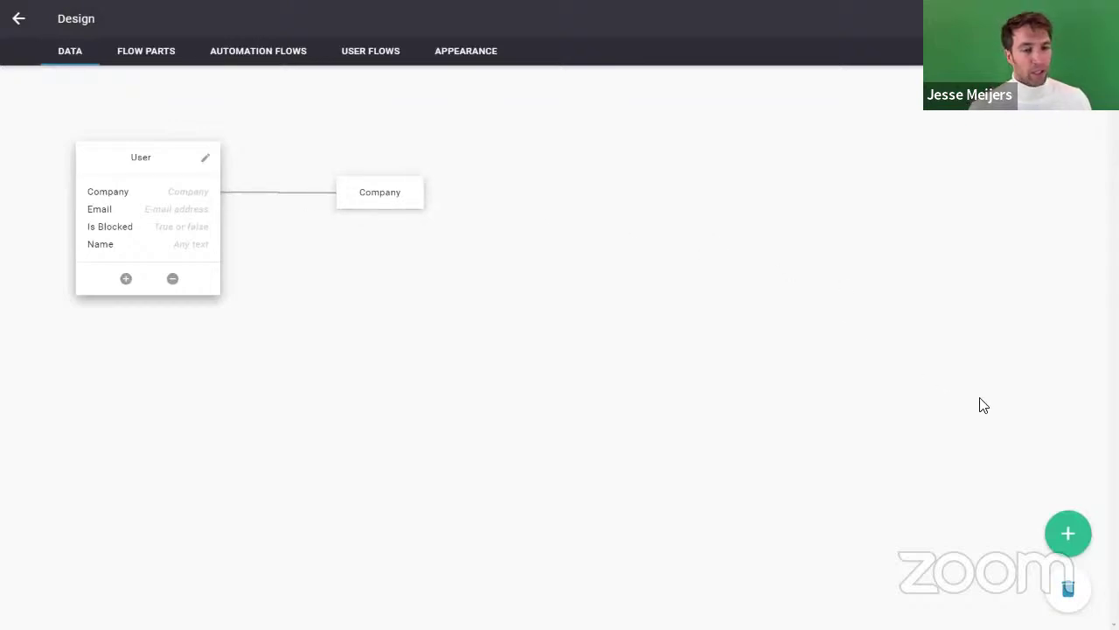
# Step: Create a Task data item, place its card beside Company, and begin adding a property to it
pyautogui.click(1072, 537)
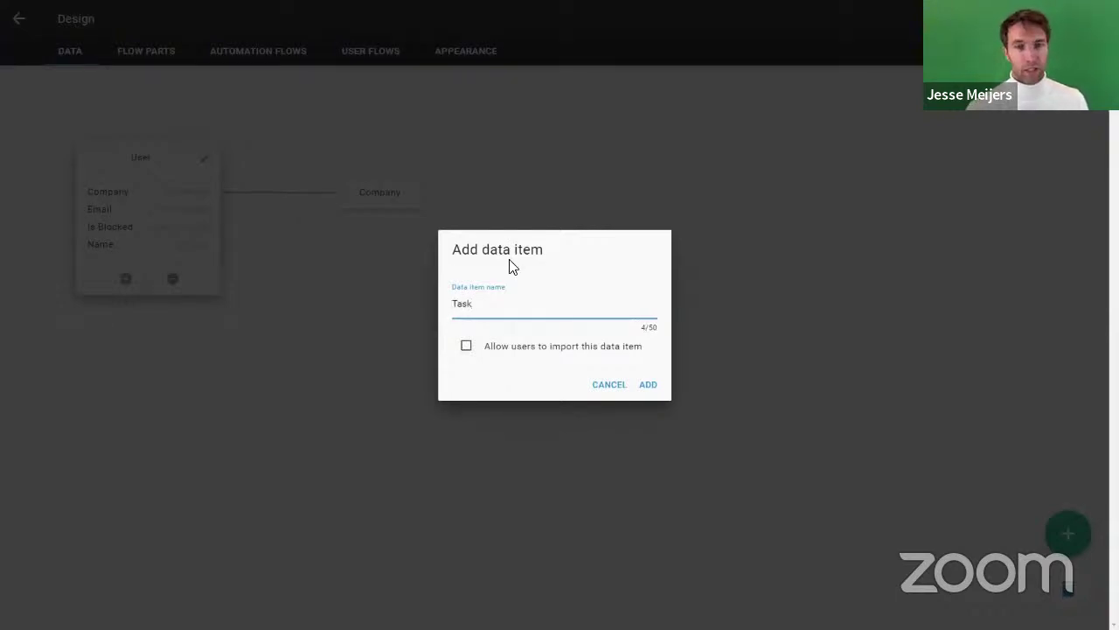
pyautogui.click(647, 387)
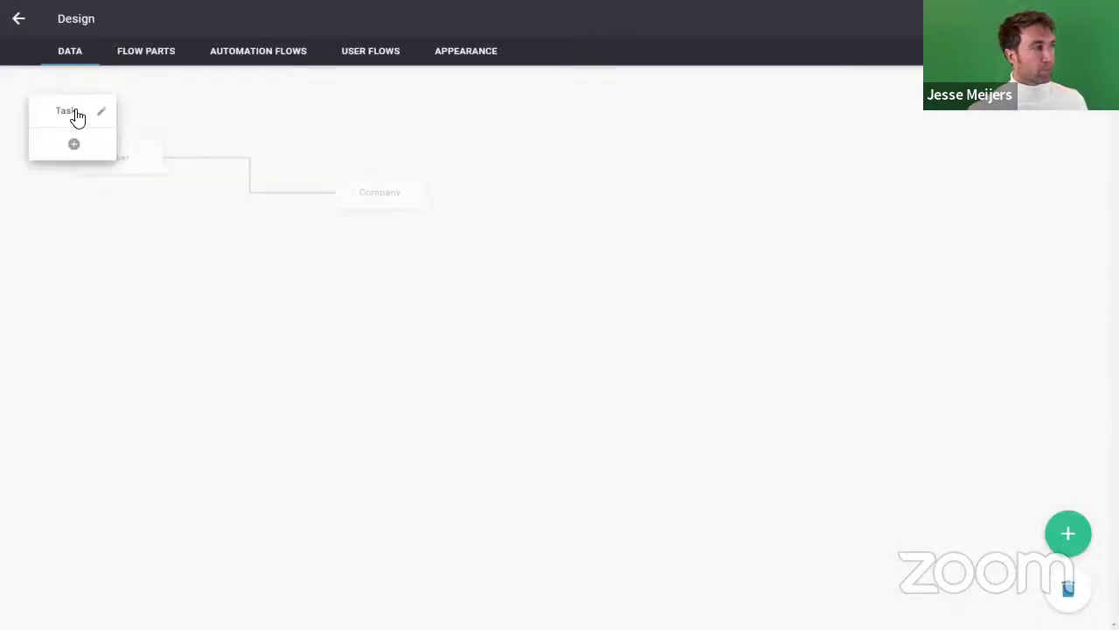
pyautogui.moveTo(75, 115); pyautogui.dragTo(487, 217)
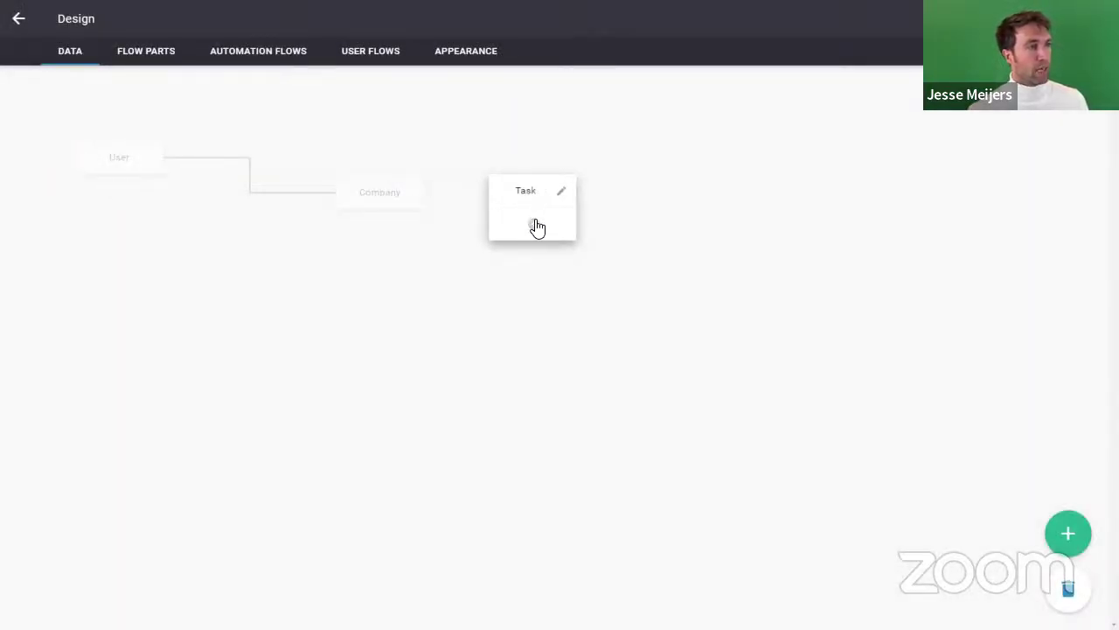
pyautogui.click(537, 228)
# Step: Add a free-text (Any text) property named Description to Task
pyautogui.click(445, 289)
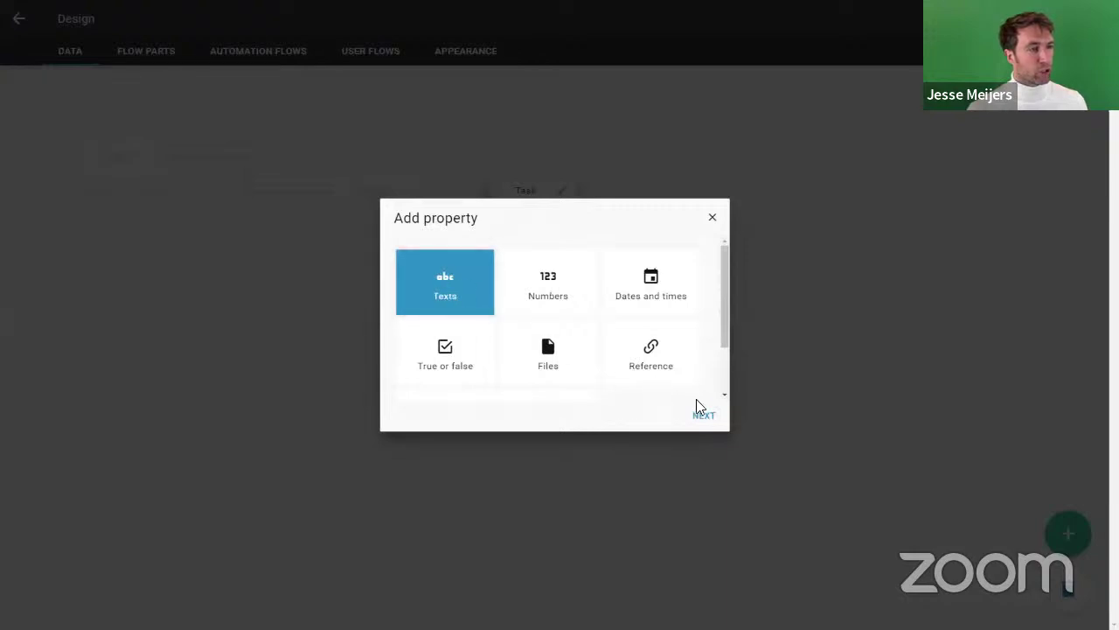
pyautogui.click(704, 417)
pyautogui.click(488, 297)
pyautogui.click(700, 413)
pyautogui.write('Descriptiom')
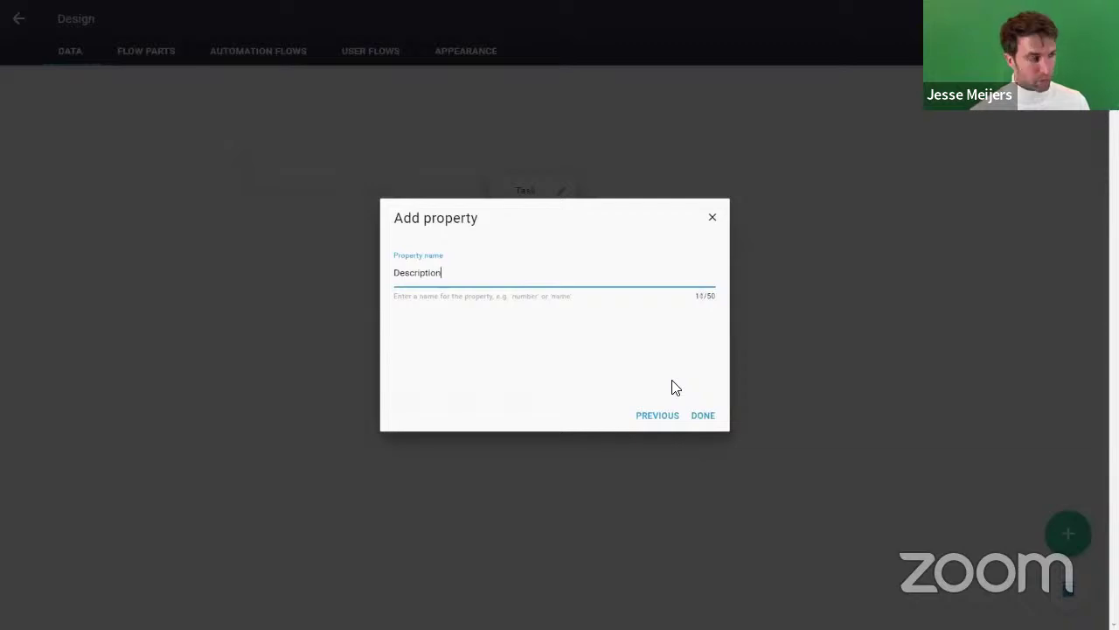
pyautogui.click(705, 416)
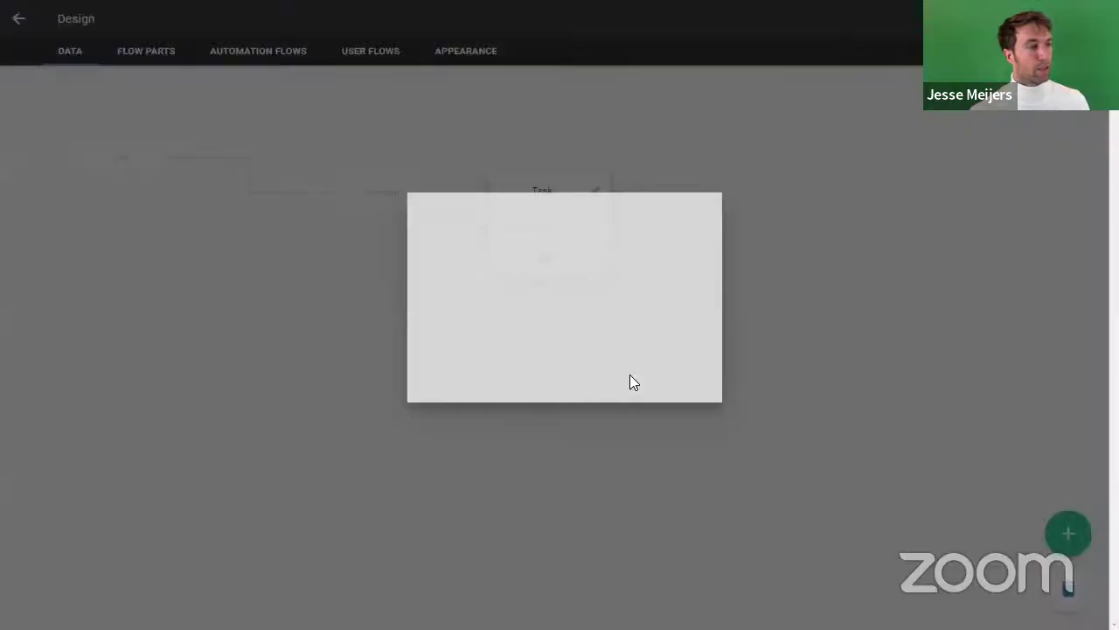
# Step: Add a pick list property to Task with options New, In progress, Completed and Canceled
pyautogui.click(525, 262)
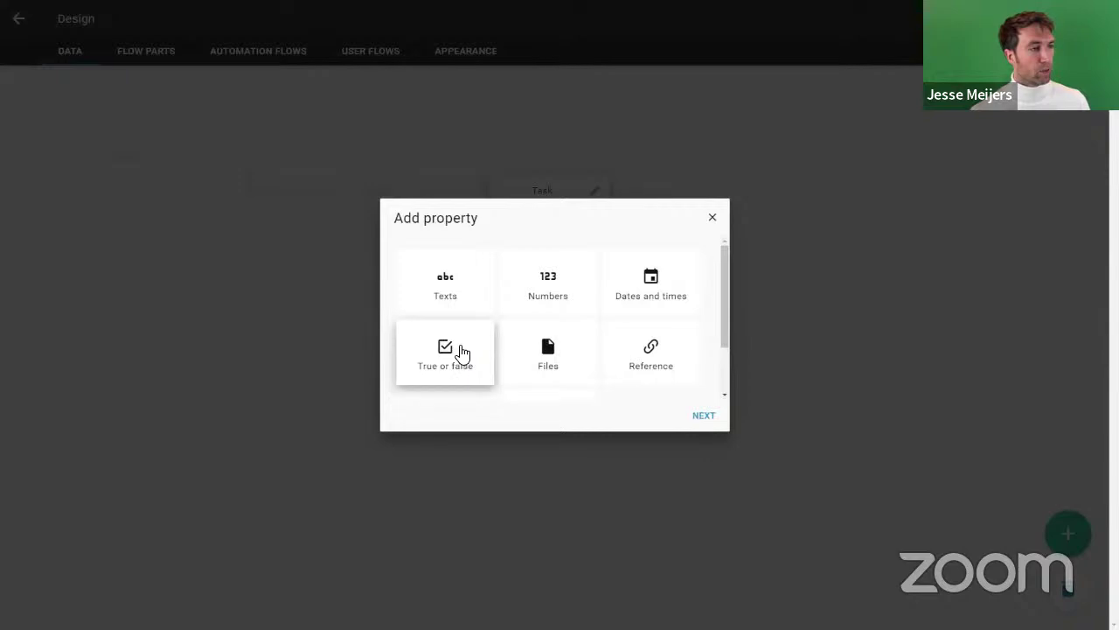
pyautogui.scroll(-1, 464, 355)
pyautogui.click(467, 373)
pyautogui.click(704, 416)
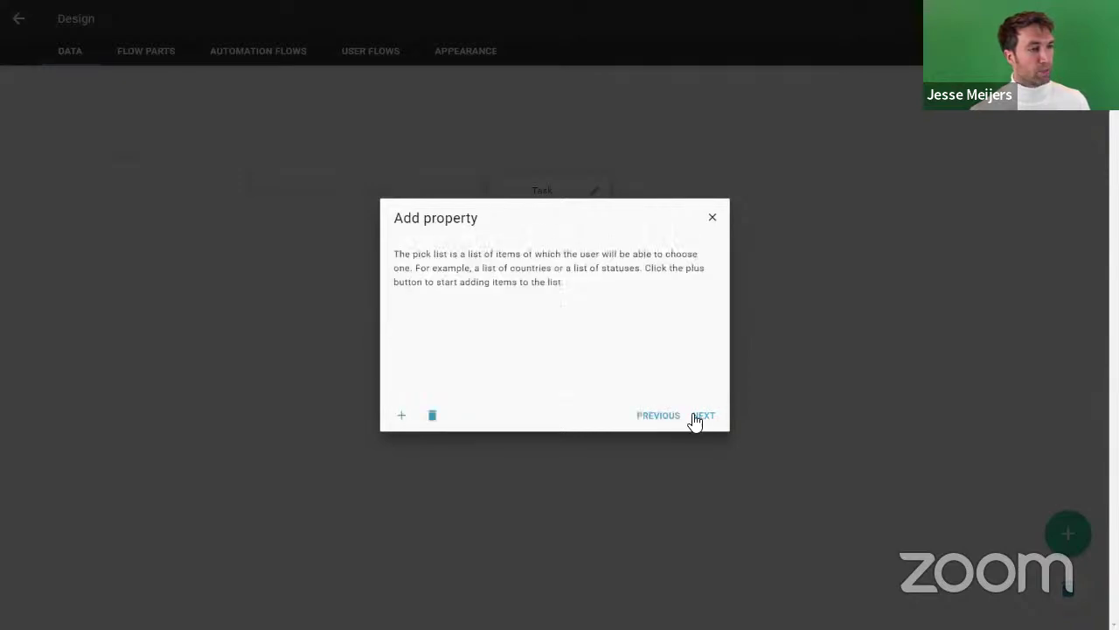
pyautogui.click(403, 418)
pyautogui.write('New')
pyautogui.press('Return')
pyautogui.write('In progress')
pyautogui.press('Return')
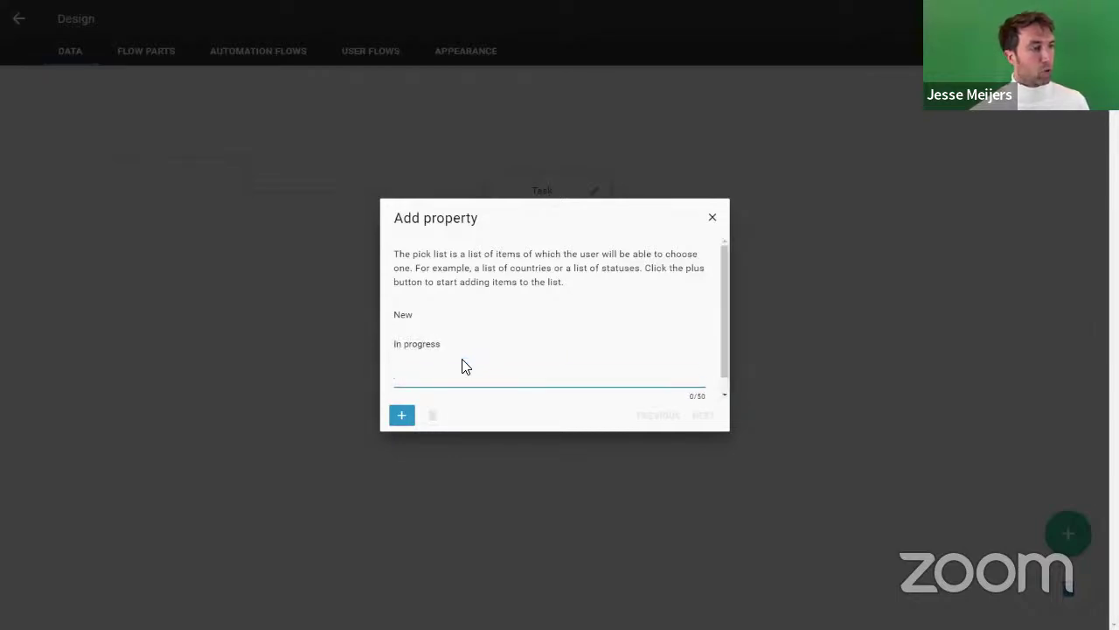
pyautogui.write('Completed')
pyautogui.press('Return')
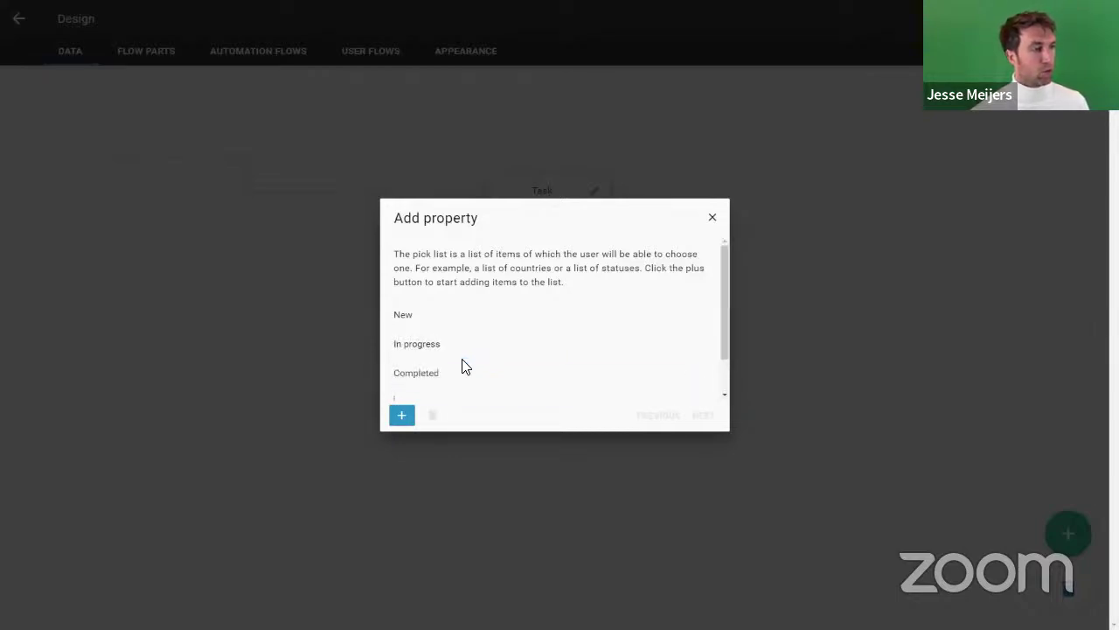
pyautogui.write('Canceled')
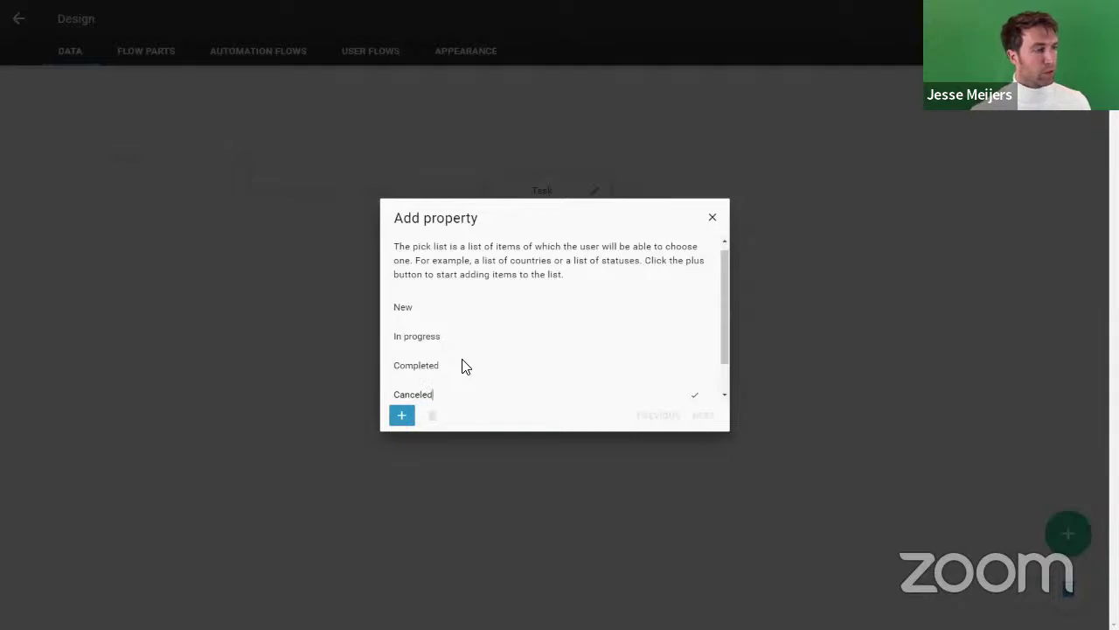
pyautogui.click(695, 394)
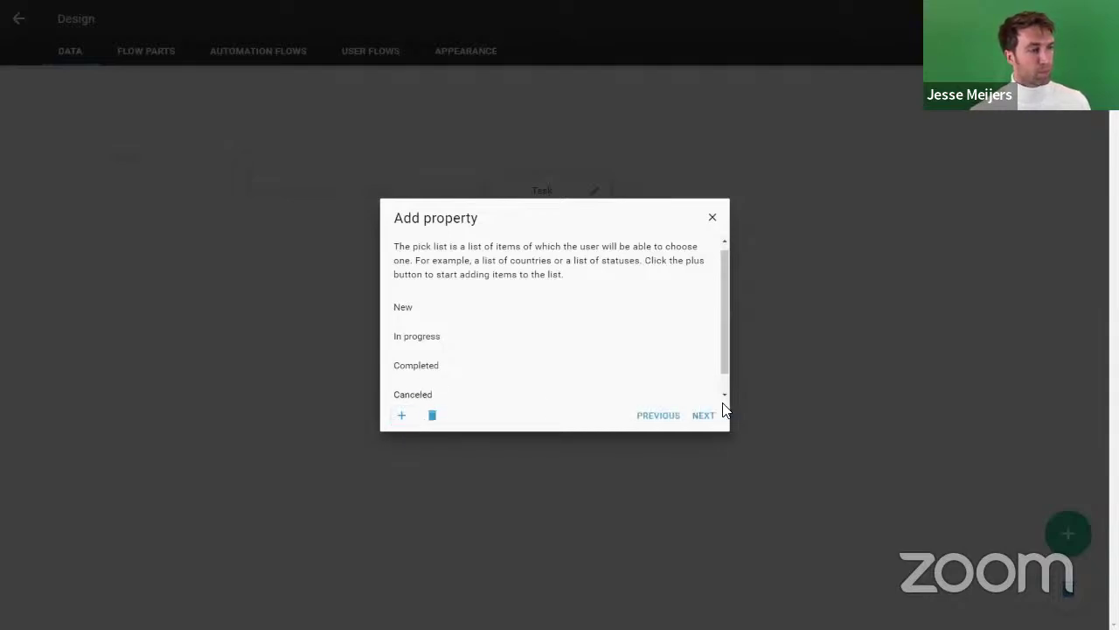
# Step: Keep the pick list options in custom order and proceed to naming it
pyautogui.click(703, 422)
pyautogui.click(447, 320)
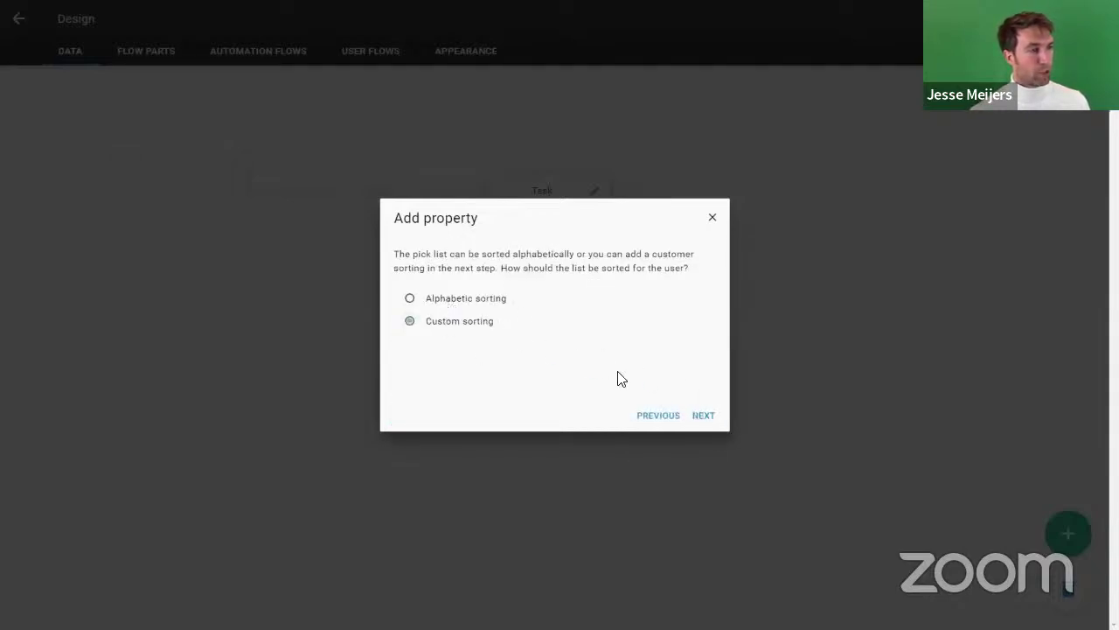
pyautogui.click(700, 419)
pyautogui.click(700, 420)
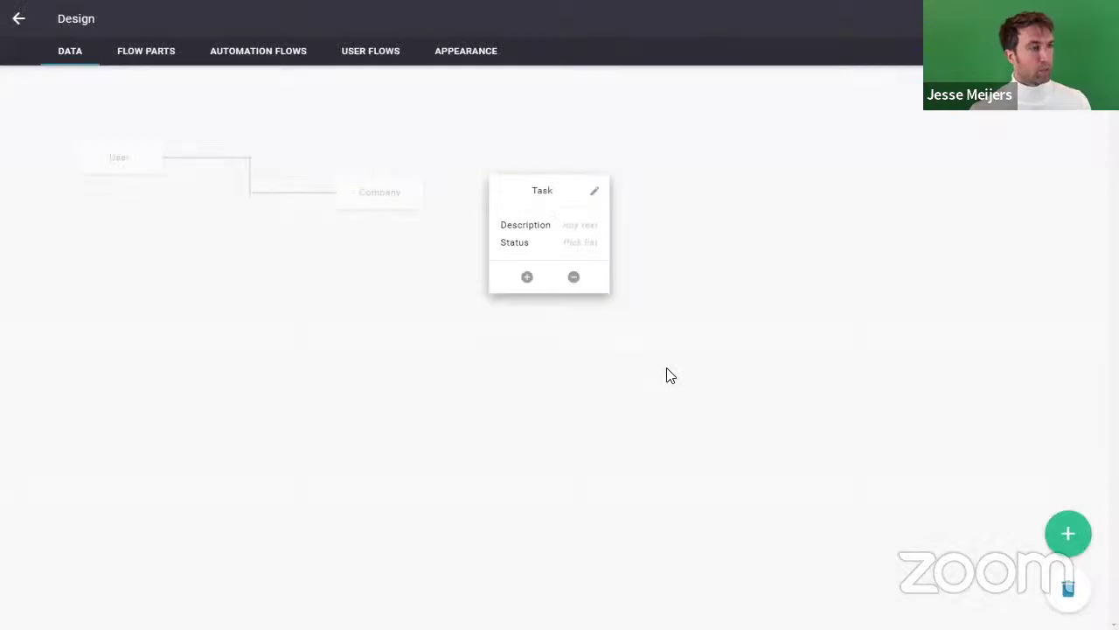
# Step: Add a reference property named Company to Task pointing to the Company data item
pyautogui.moveTo(575, 183); pyautogui.dragTo(635, 196)
pyautogui.click(614, 278)
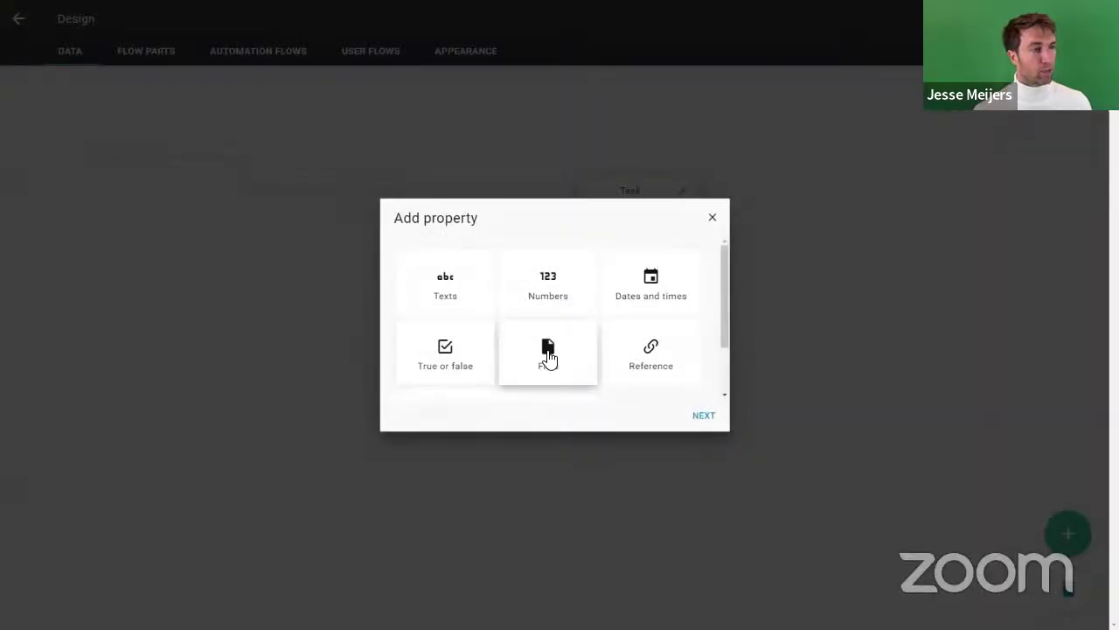
pyautogui.click(659, 353)
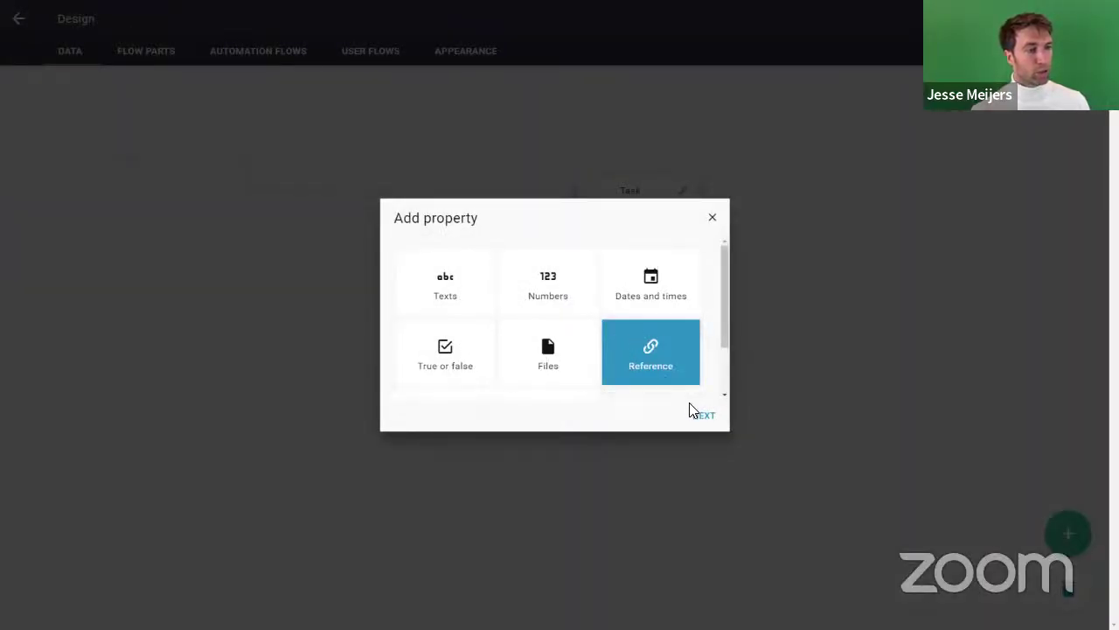
pyautogui.click(704, 418)
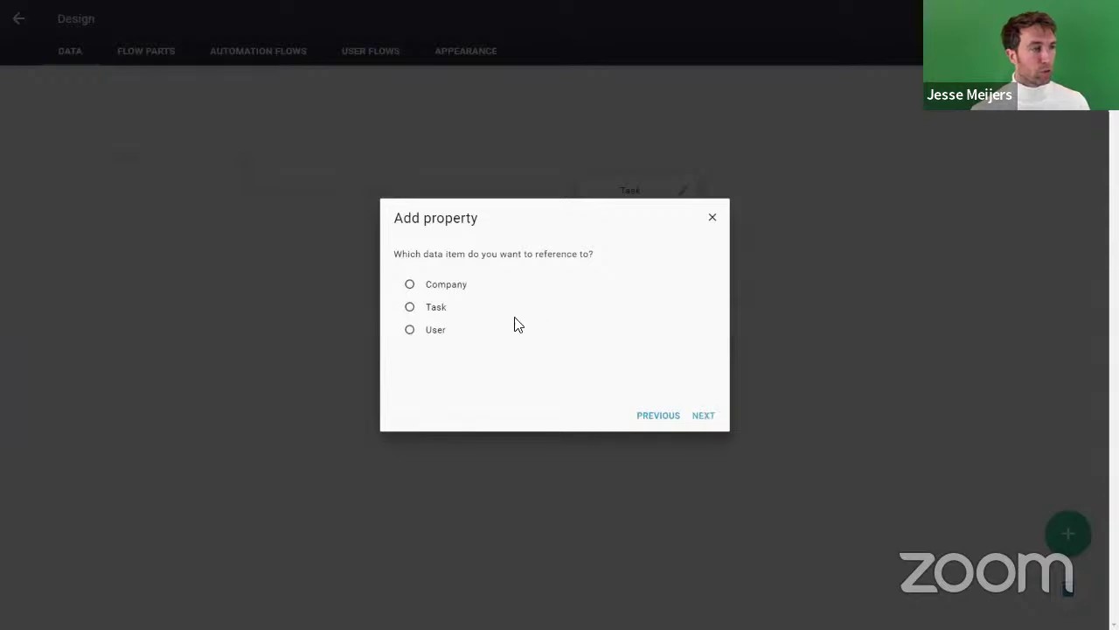
pyautogui.click(437, 288)
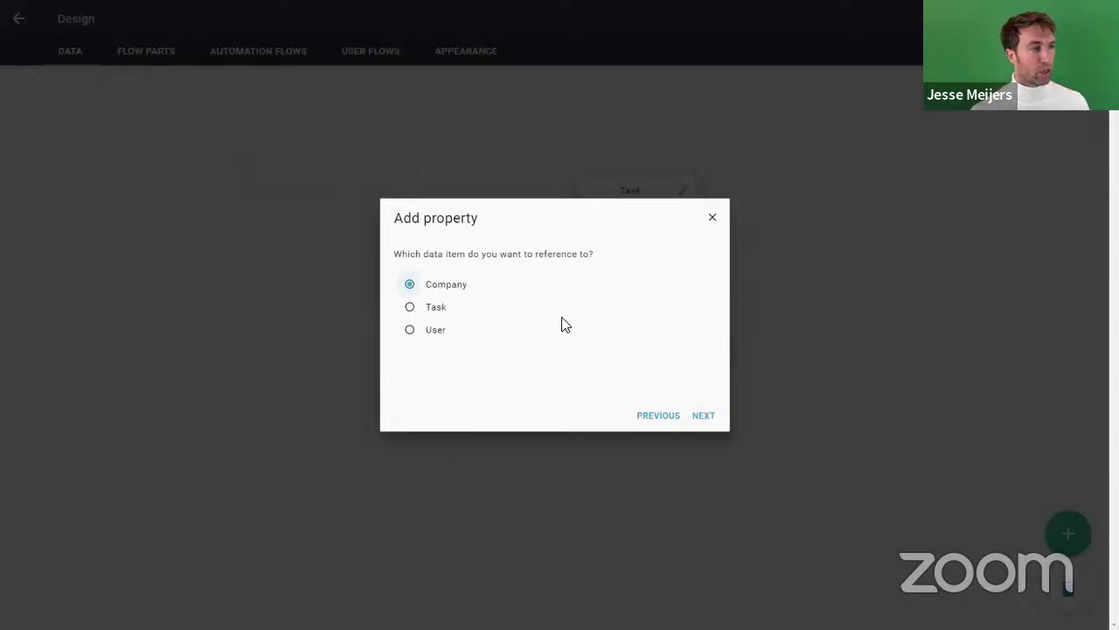
pyautogui.click(697, 416)
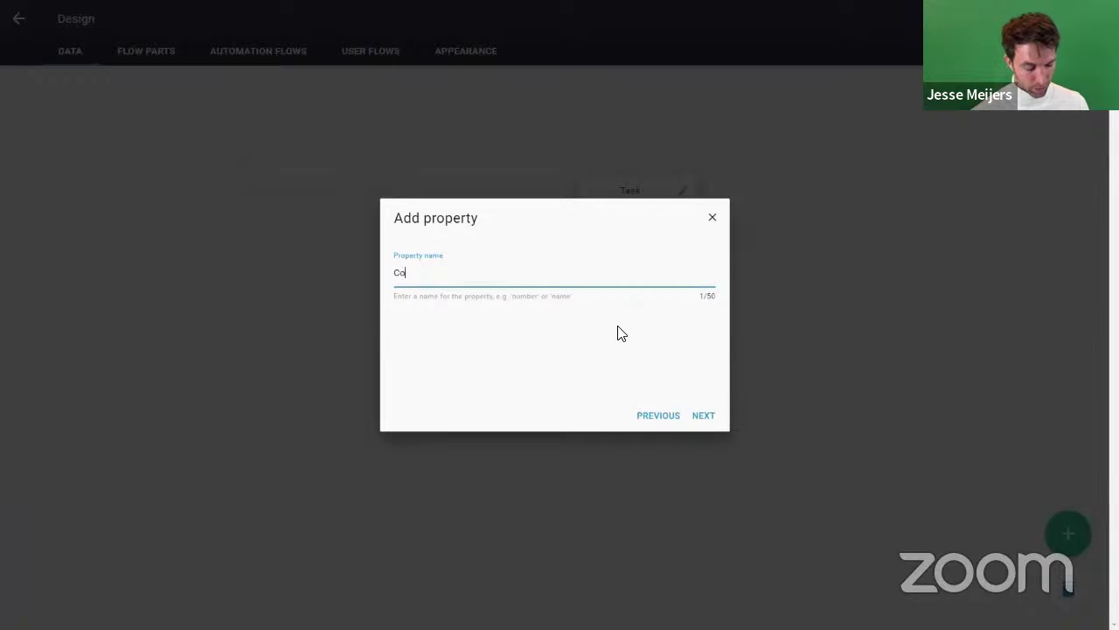
pyautogui.click(704, 418)
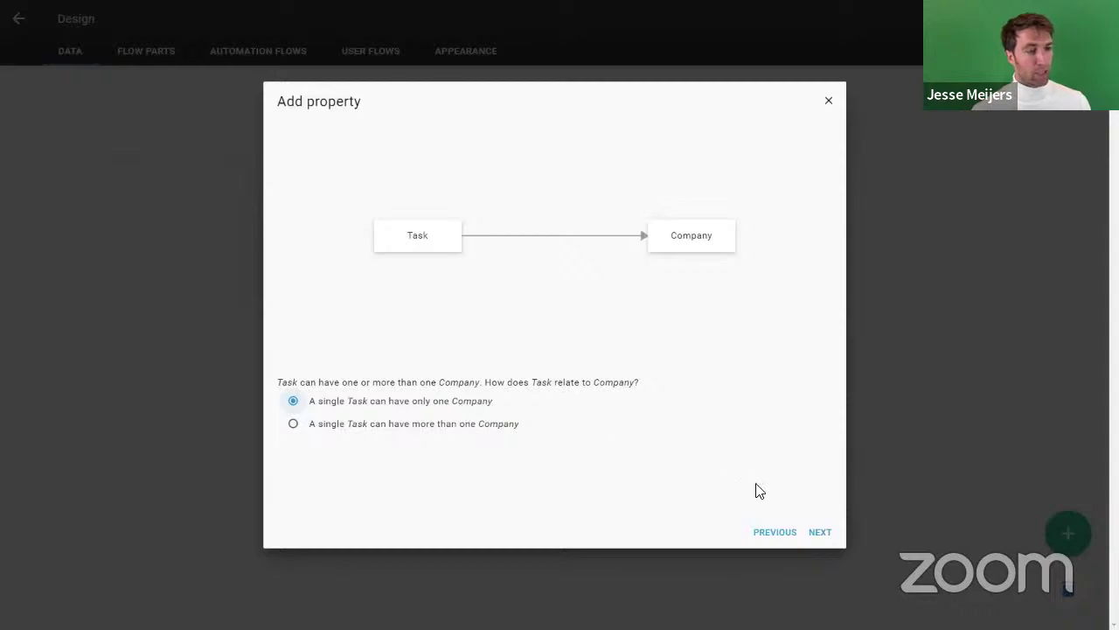
# Step: Allow one Company per Task and many Tasks per Company, with the reverse property named Tasks
pyautogui.click(819, 533)
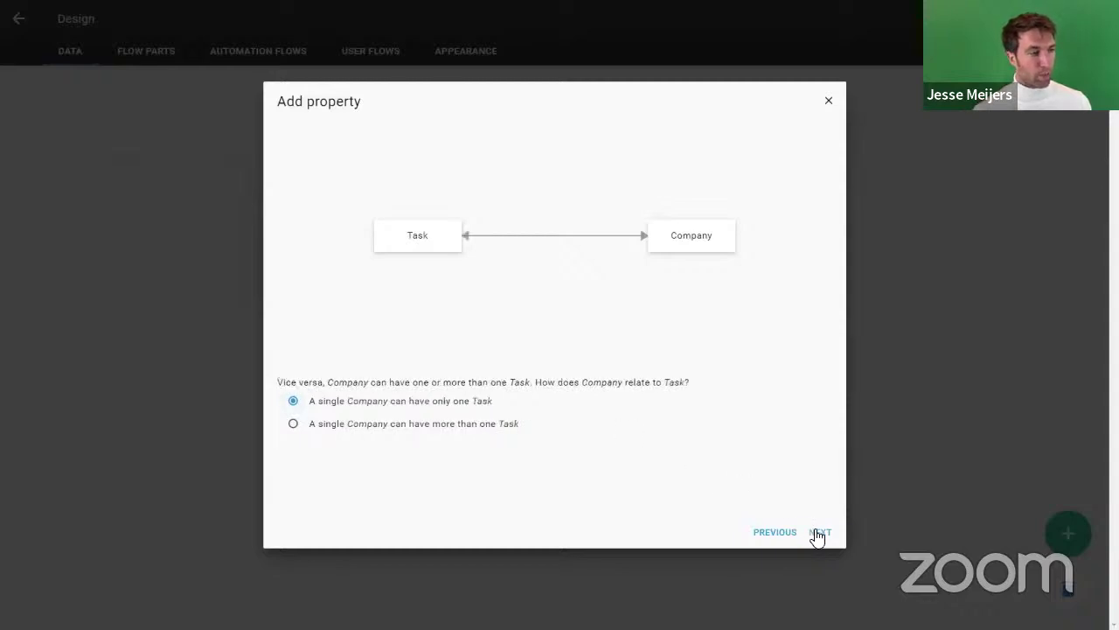
pyautogui.click(335, 424)
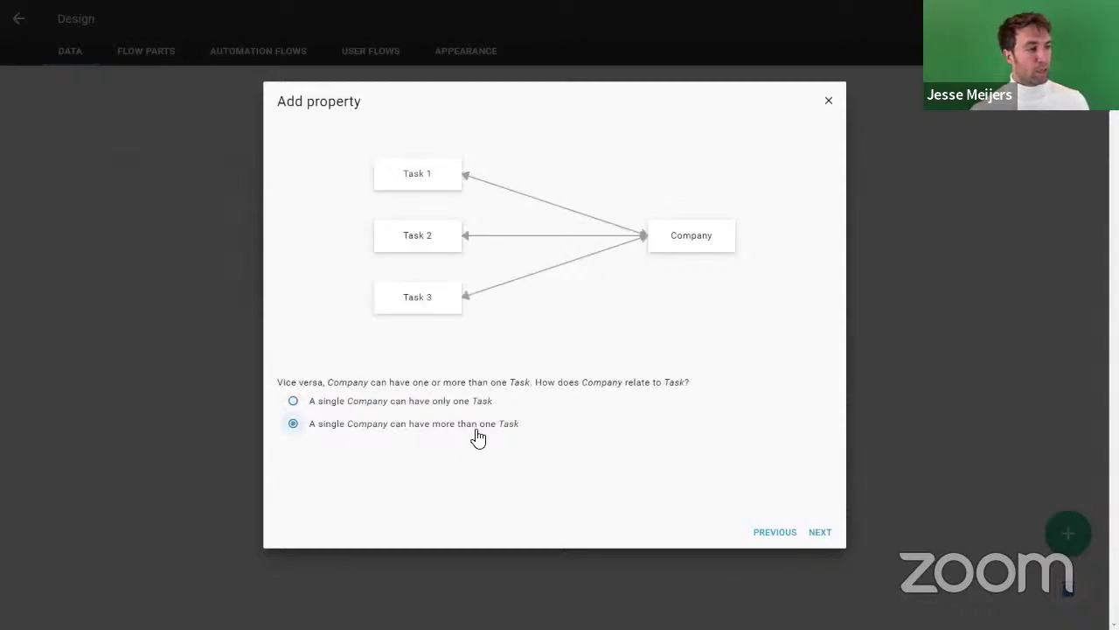
pyautogui.click(822, 532)
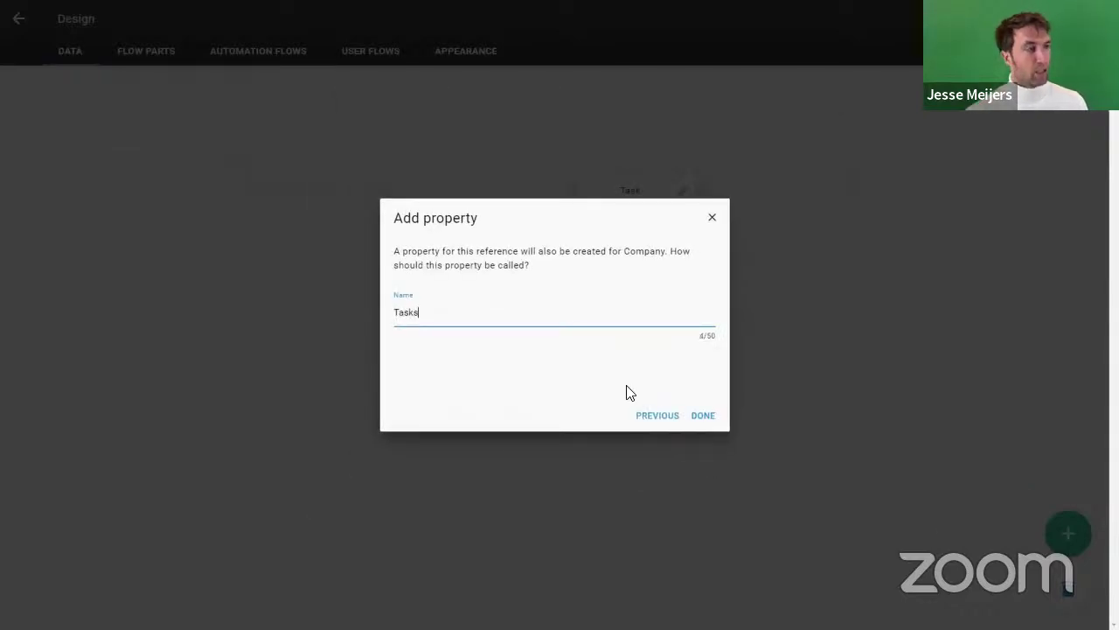
pyautogui.press('Return')
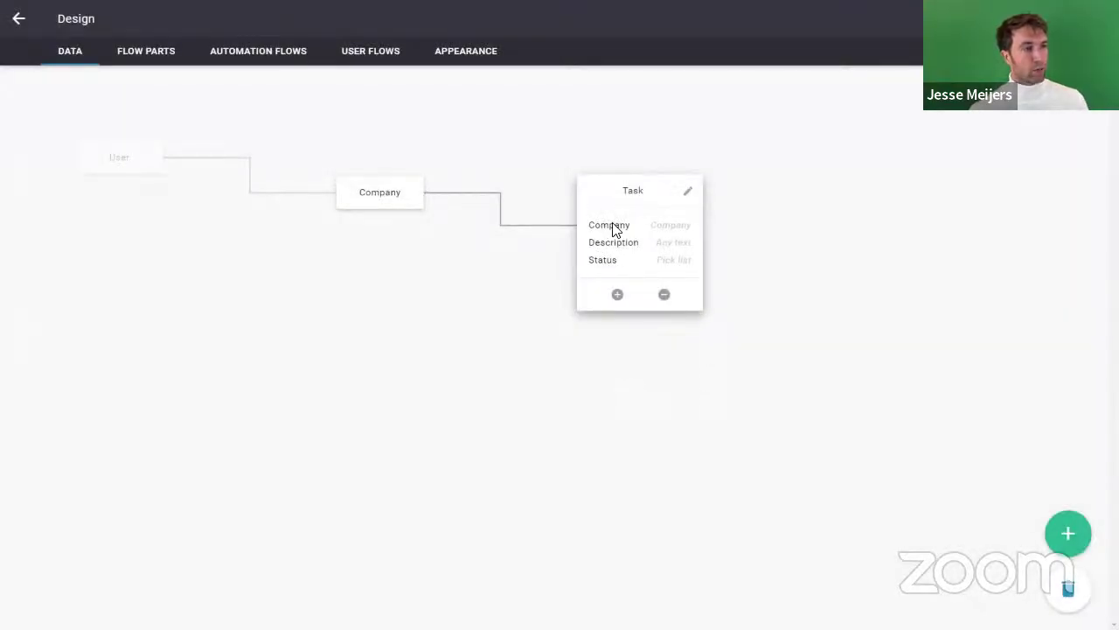
# Step: Check Company's properties, then move the User card slightly down and right
pyautogui.click(382, 194)
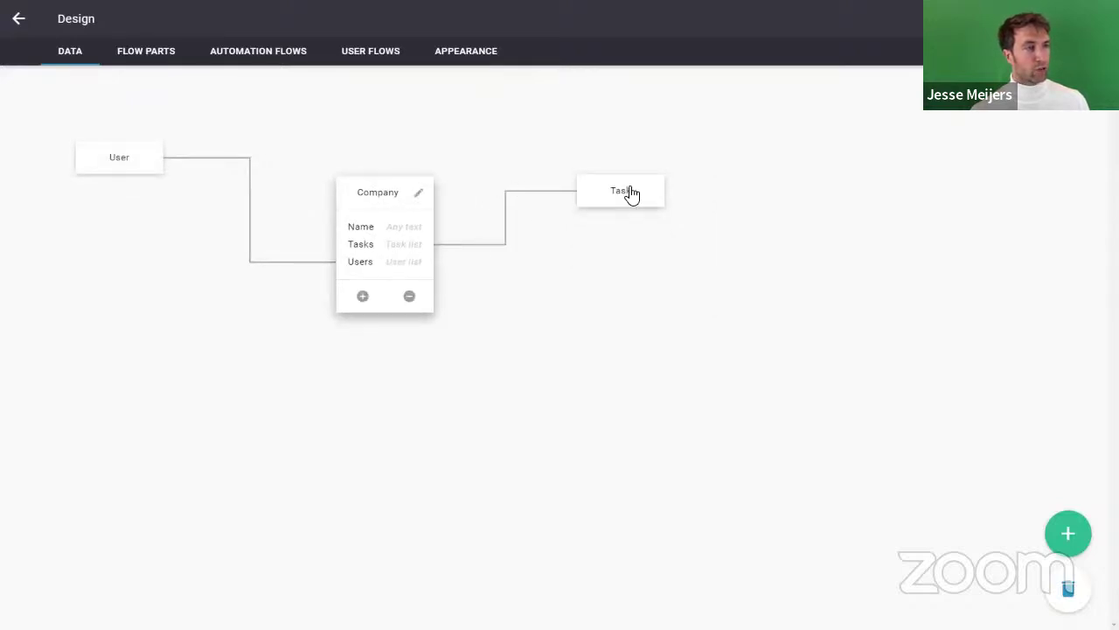
pyautogui.click(621, 160)
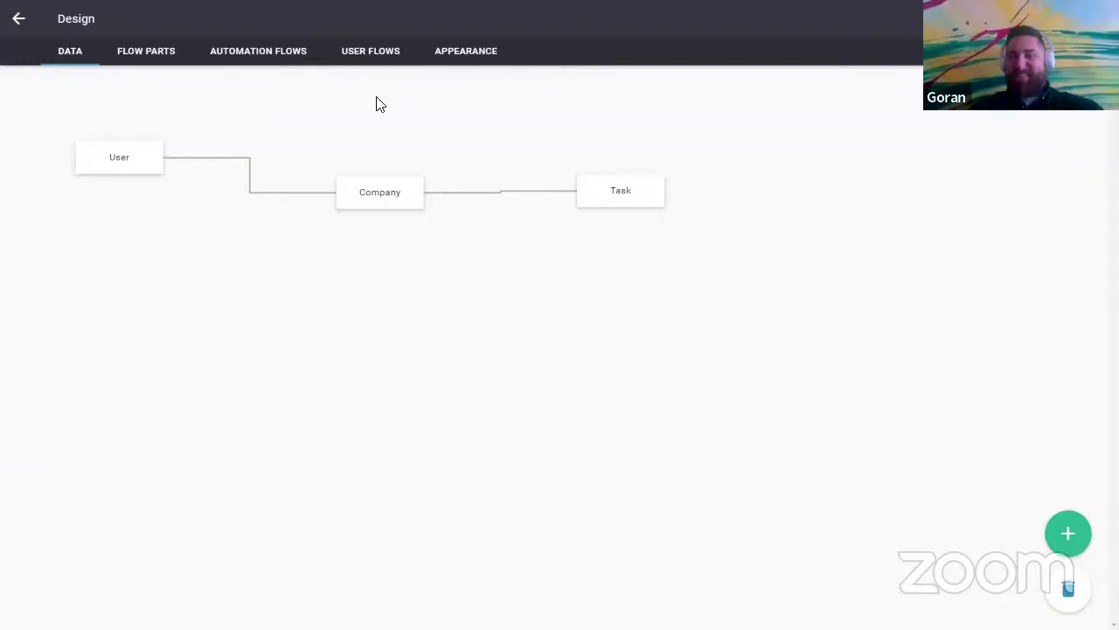
pyautogui.click(131, 158)
pyautogui.moveTo(133, 156); pyautogui.dragTo(154, 185)
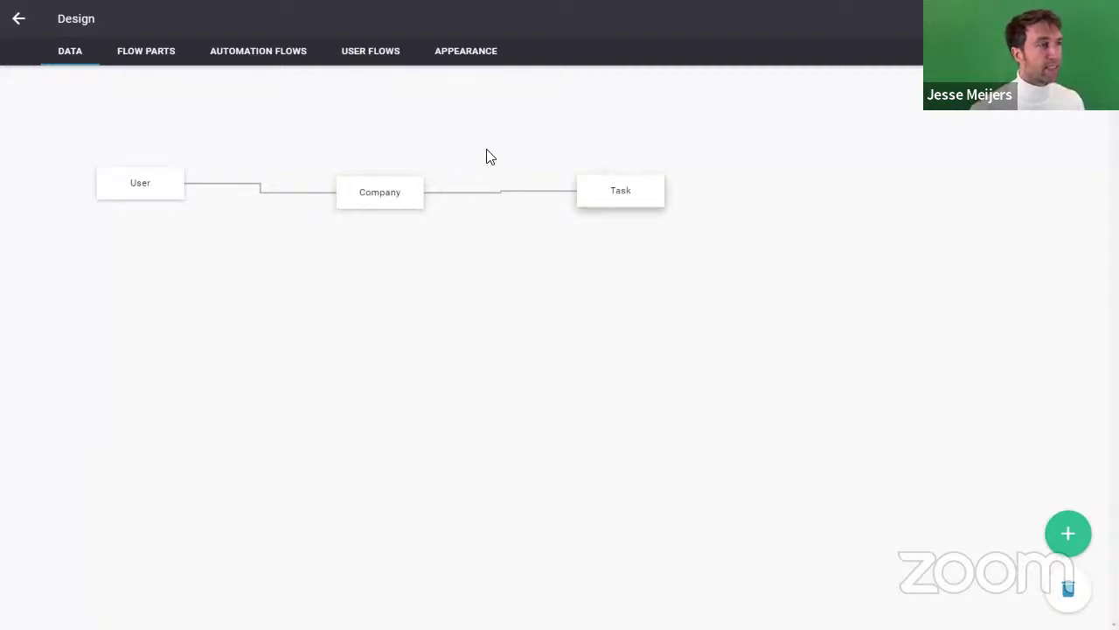
# Step: Start the user flow wizard under User Flows and pick the Overview, add, edit and delete data type
pyautogui.click(374, 55)
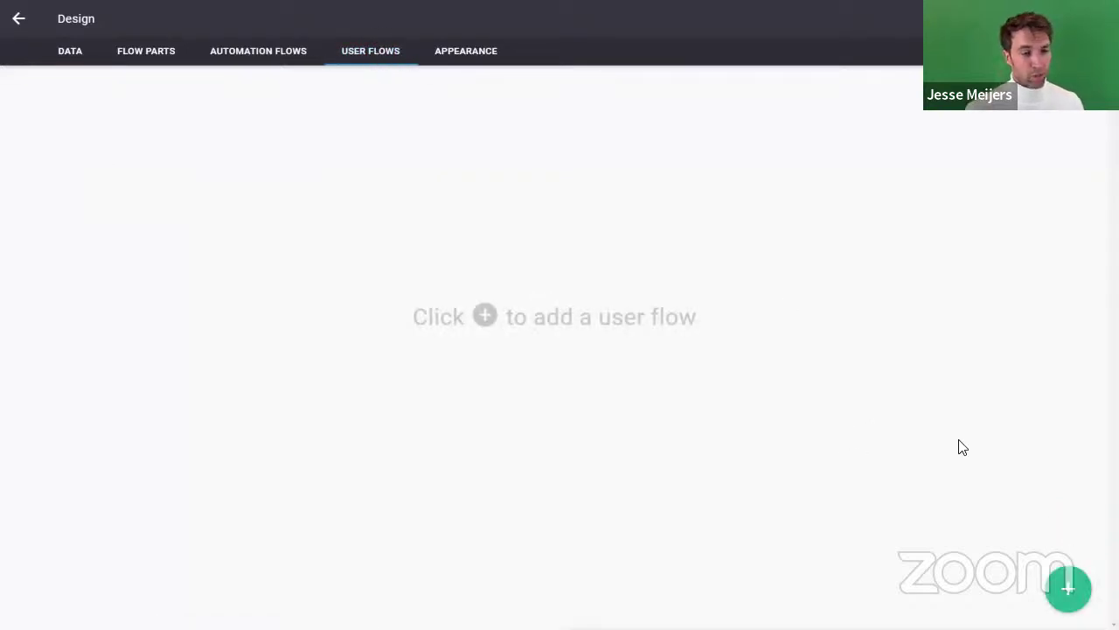
pyautogui.click(1071, 586)
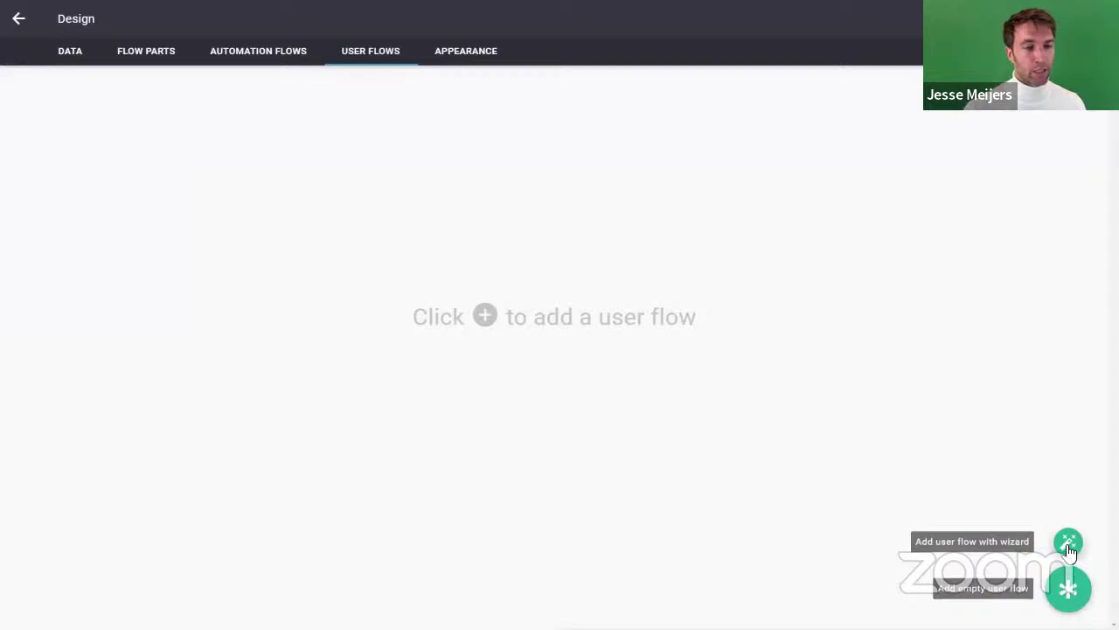
pyautogui.click(1068, 543)
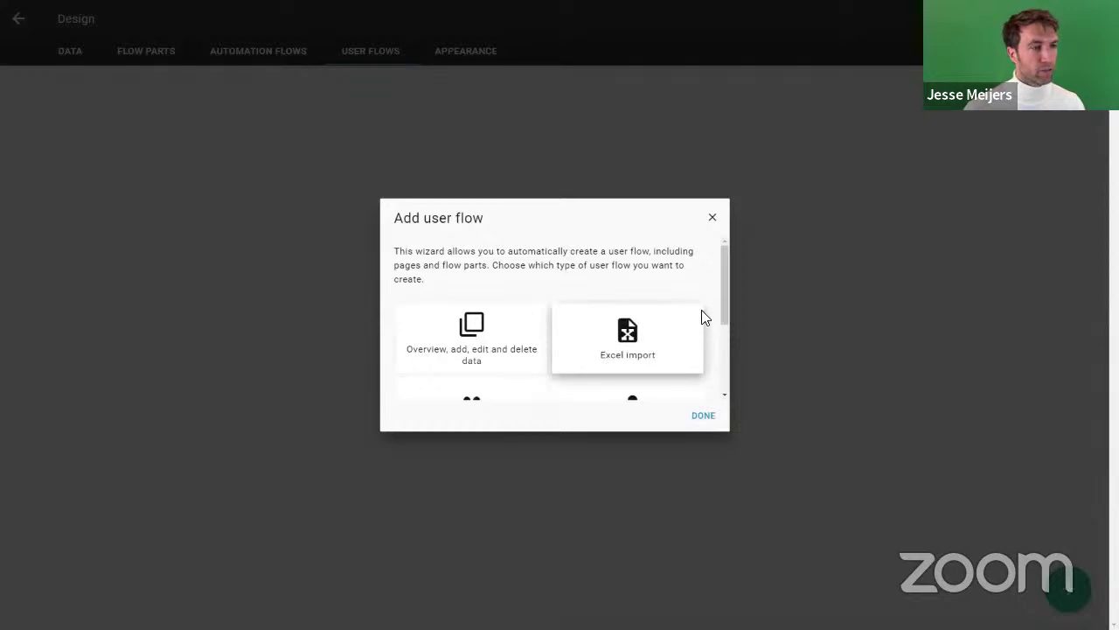
pyautogui.scroll(-1, 719, 287)
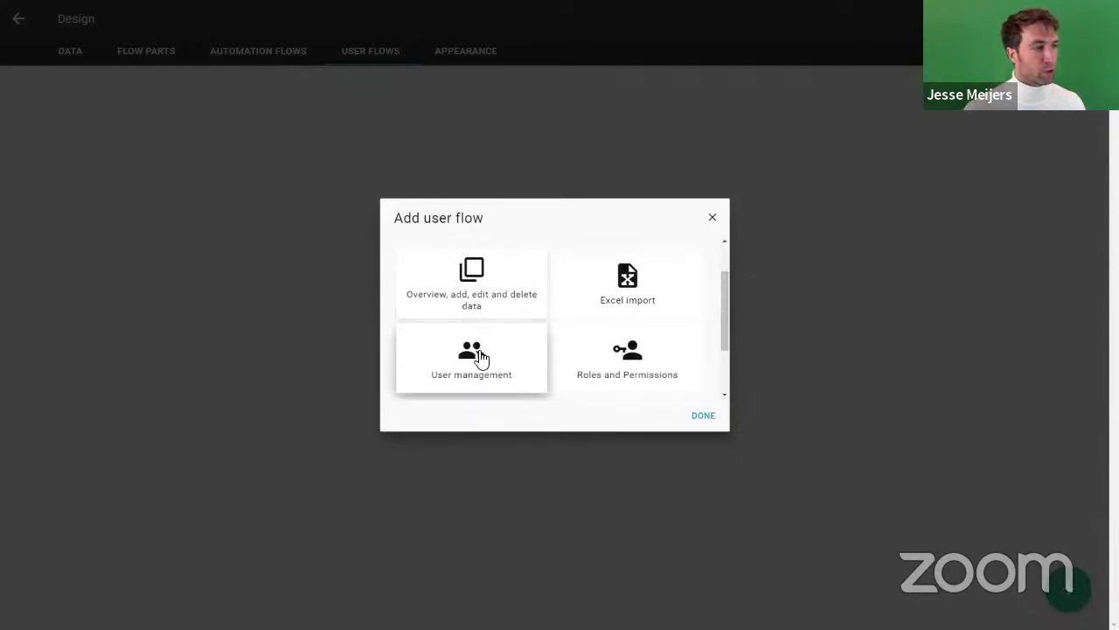
pyautogui.click(479, 308)
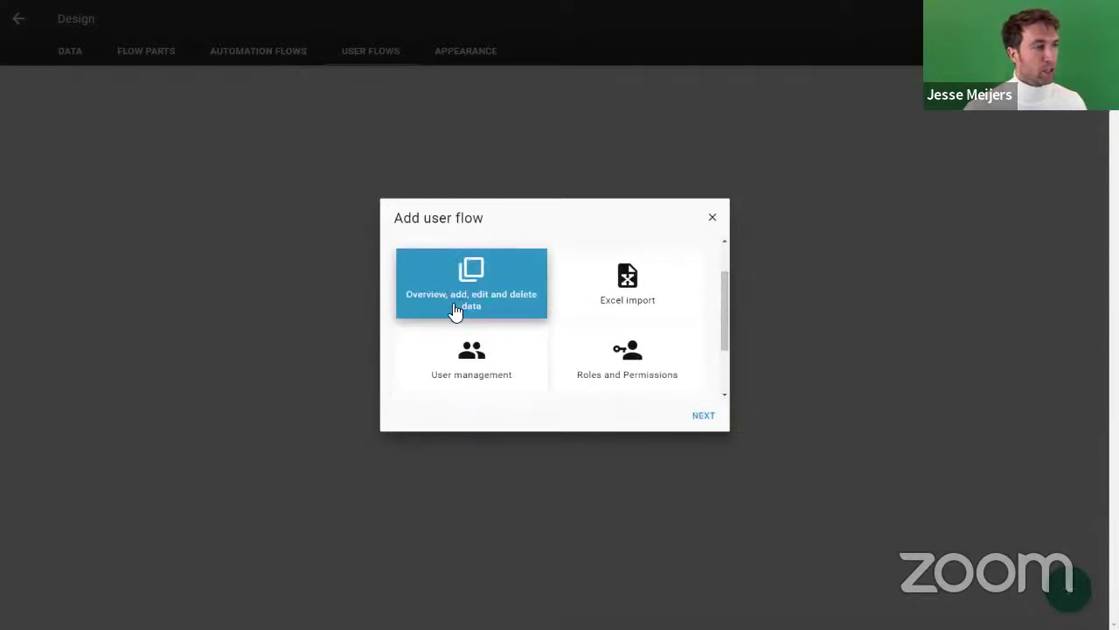
# Step: Base the user flow on Task, keeping all three of its properties
pyautogui.click(705, 416)
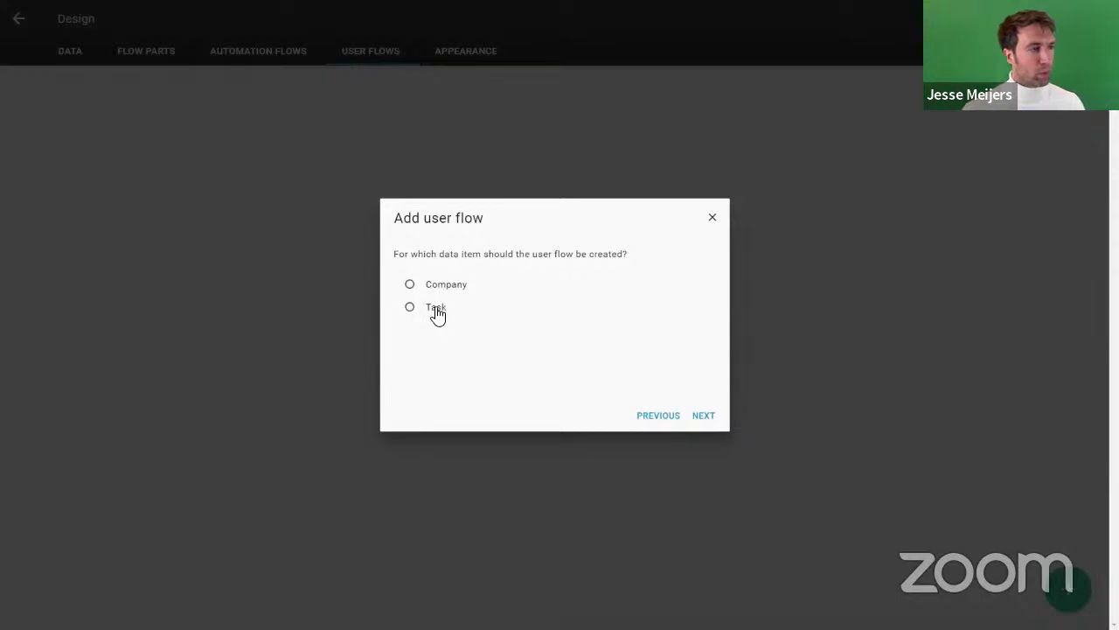
pyautogui.click(432, 307)
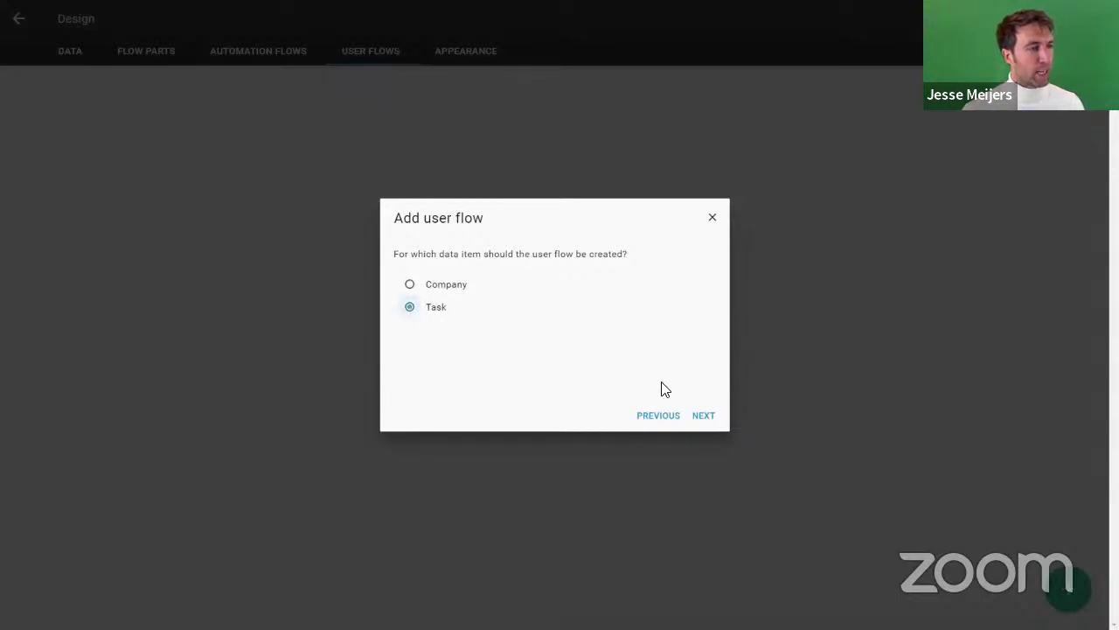
pyautogui.click(703, 415)
pyautogui.moveTo(459, 256); pyautogui.dragTo(660, 256)
pyautogui.click(660, 257)
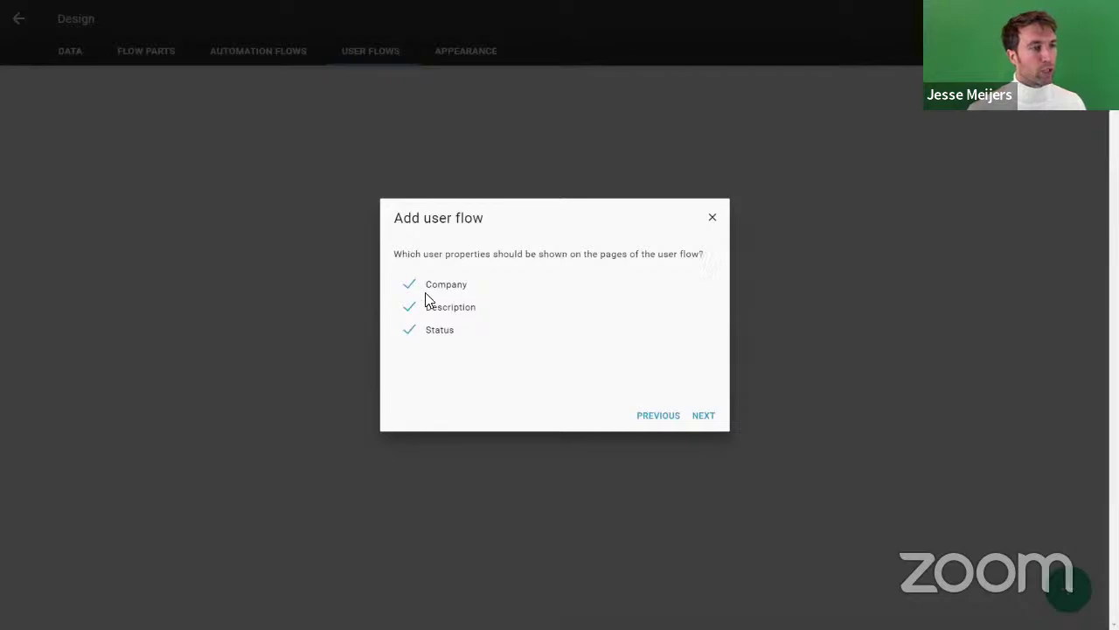
pyautogui.click(704, 416)
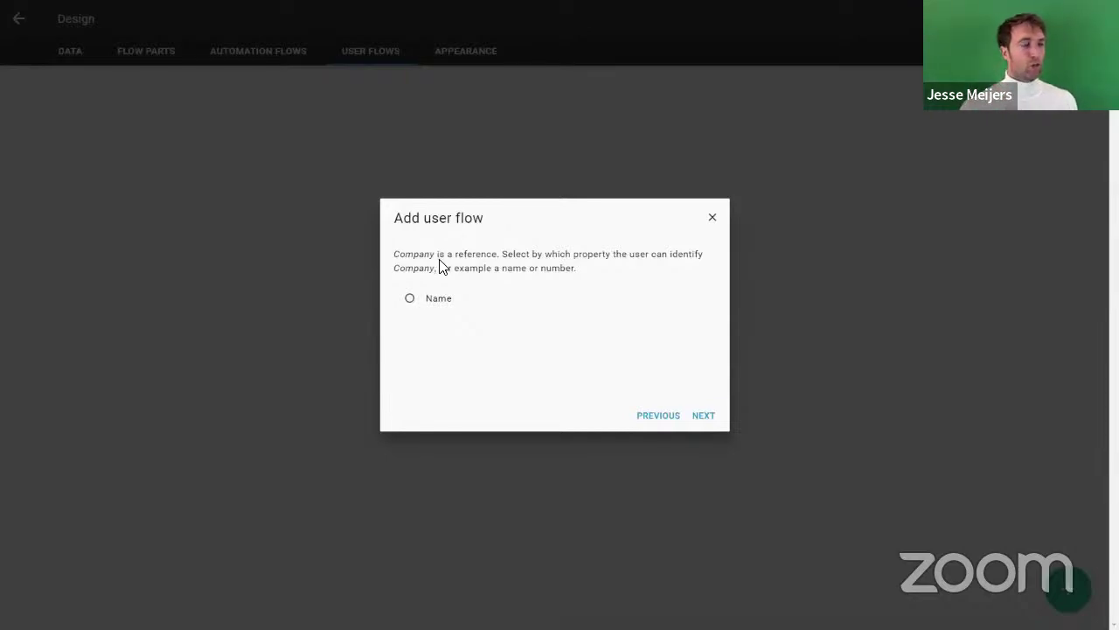
# Step: Identify companies by Name and include add, edit and delete functions for tasks
pyautogui.click(436, 306)
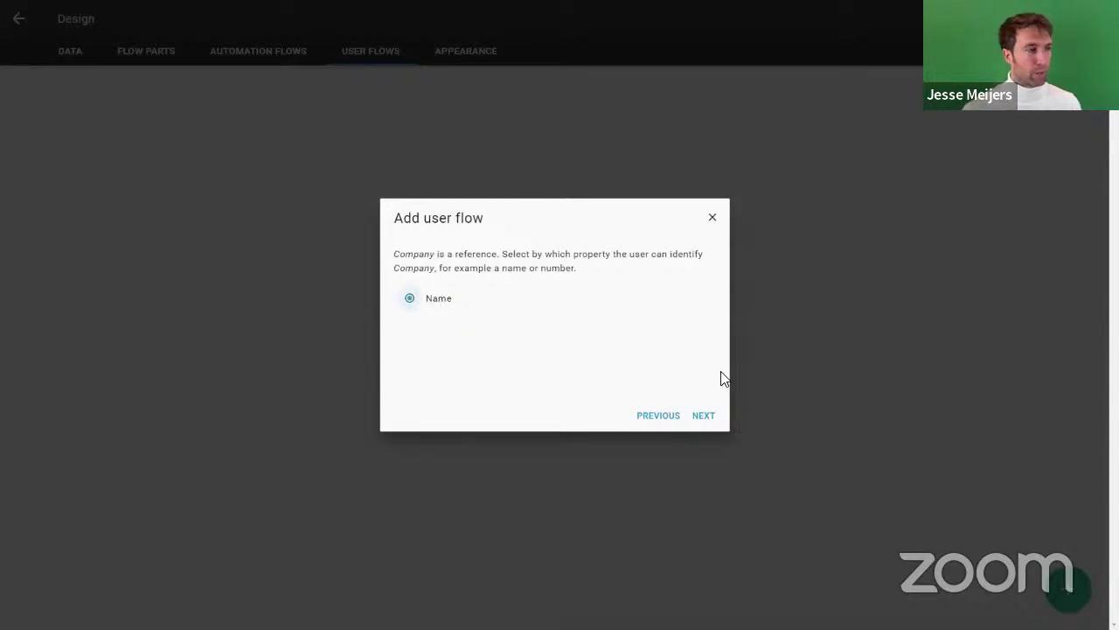
pyautogui.click(705, 415)
pyautogui.click(503, 306)
pyautogui.click(500, 323)
pyautogui.click(500, 344)
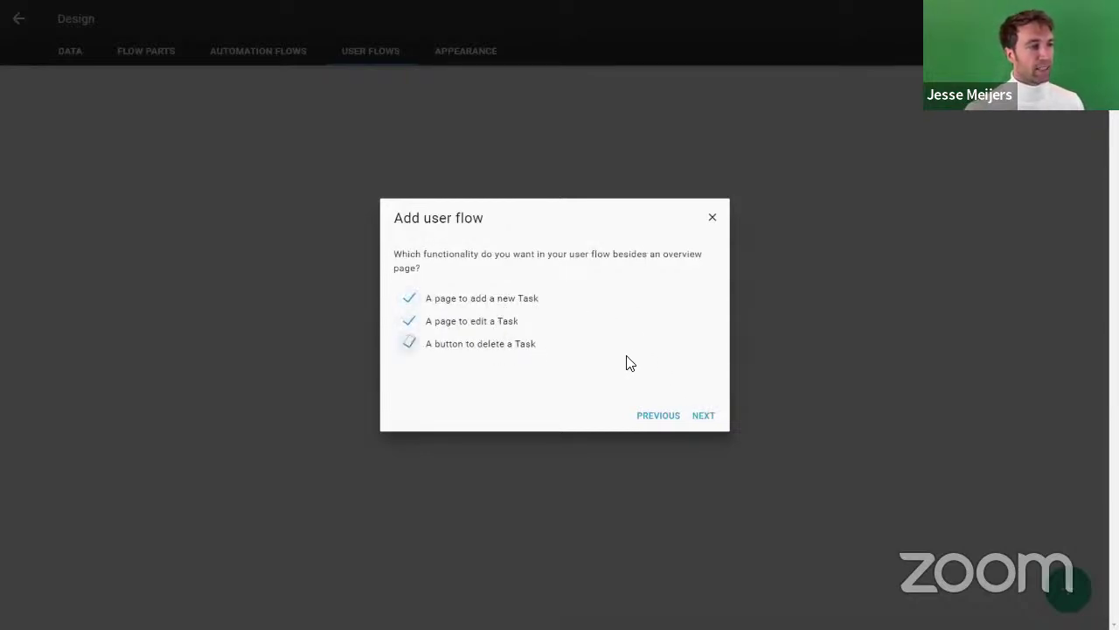
pyautogui.click(704, 416)
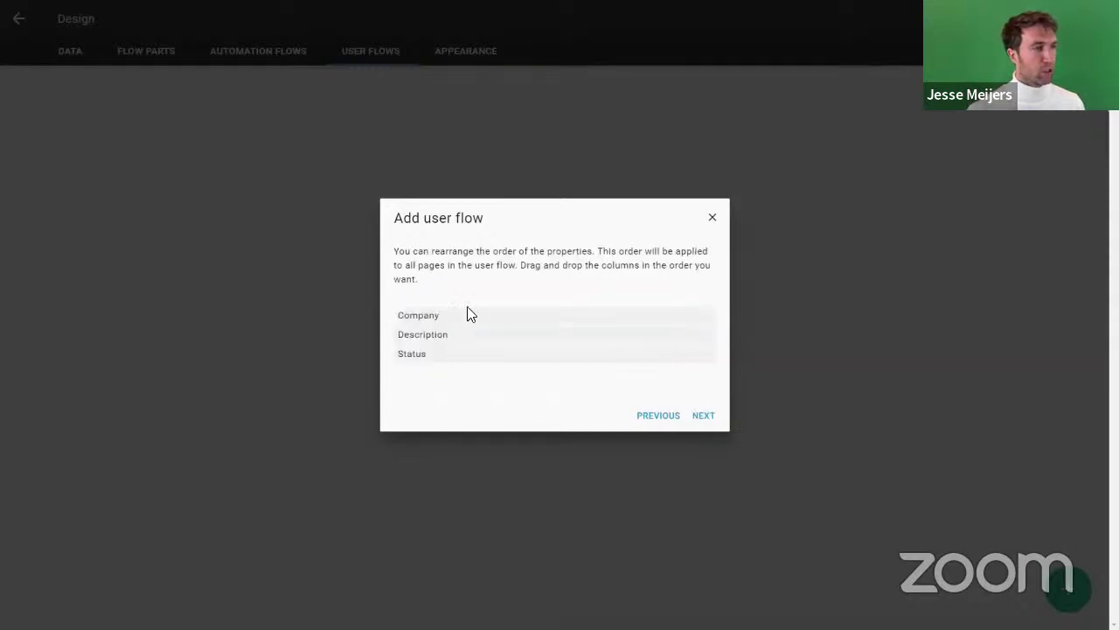
# Step: Order Description above Company, skip default sorting, and create the All tasks user flow
pyautogui.moveTo(449, 341)
pyautogui.mouseDown()
pyautogui.moveTo(452, 318)
pyautogui.moveTo(445, 372)
pyautogui.moveTo(445, 359)
pyautogui.mouseUp()
pyautogui.click(703, 416)
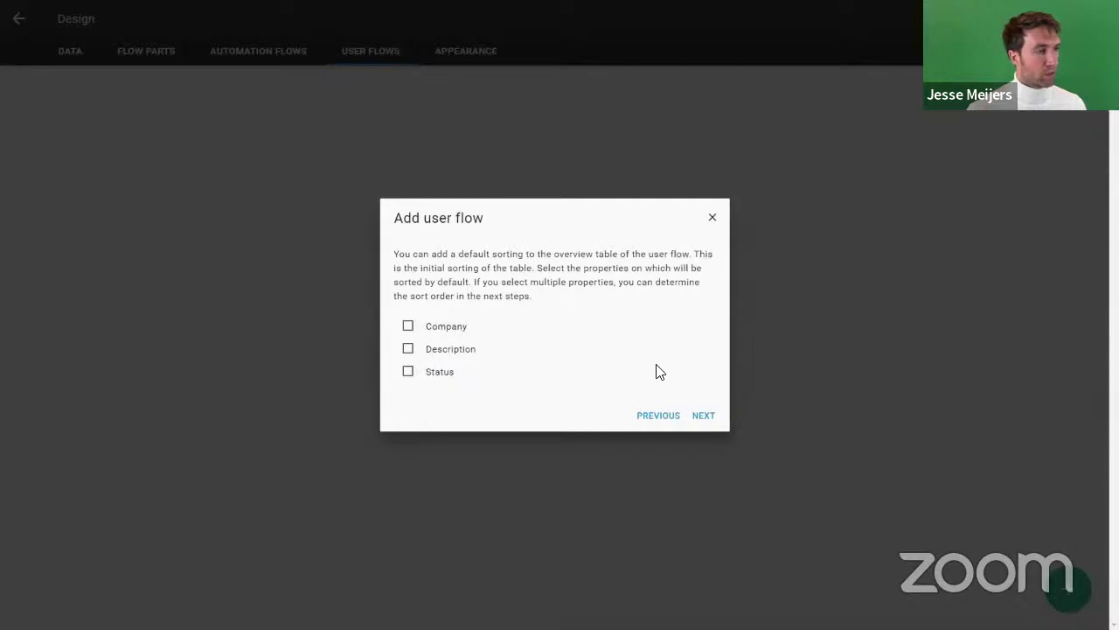
pyautogui.click(701, 414)
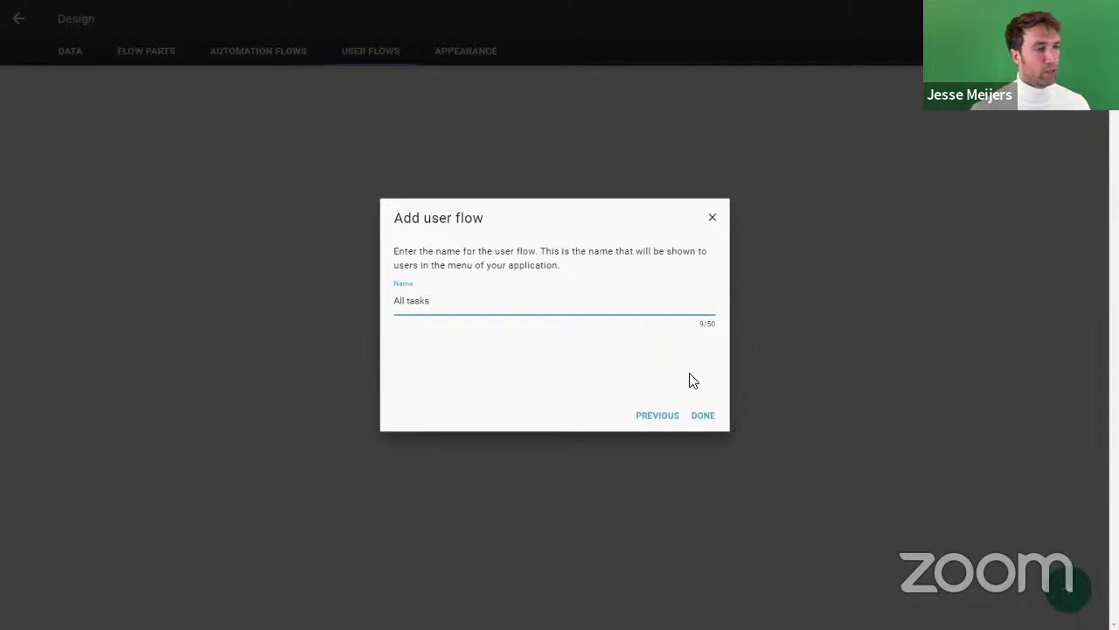
pyautogui.click(701, 416)
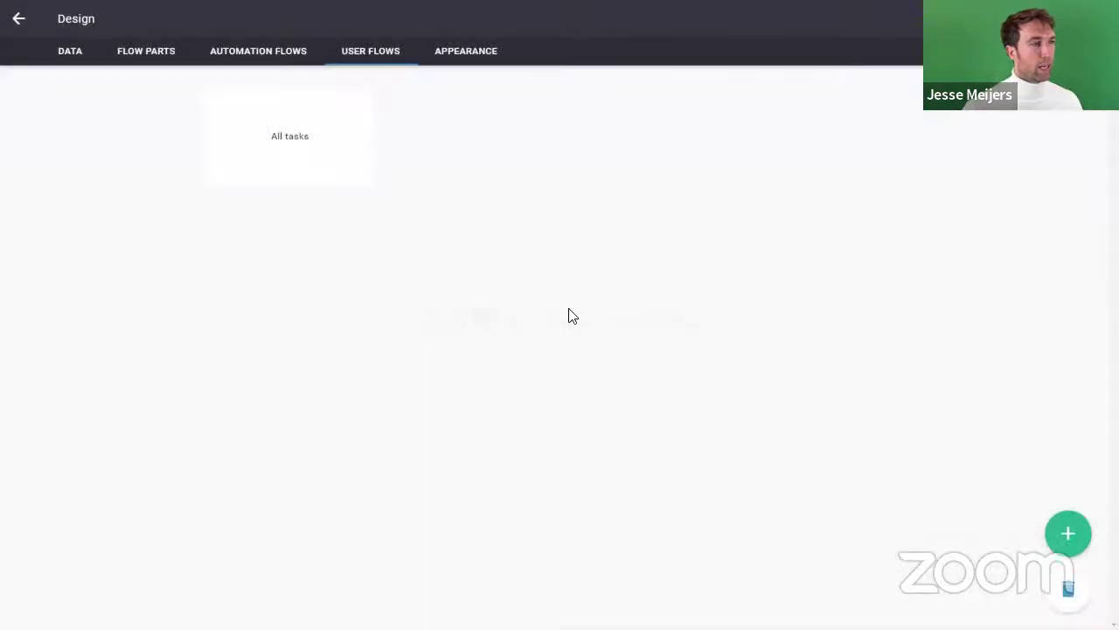
# Step: Nudge the Delete Task step in the All tasks flow, then return to the user flows list
pyautogui.click(294, 135)
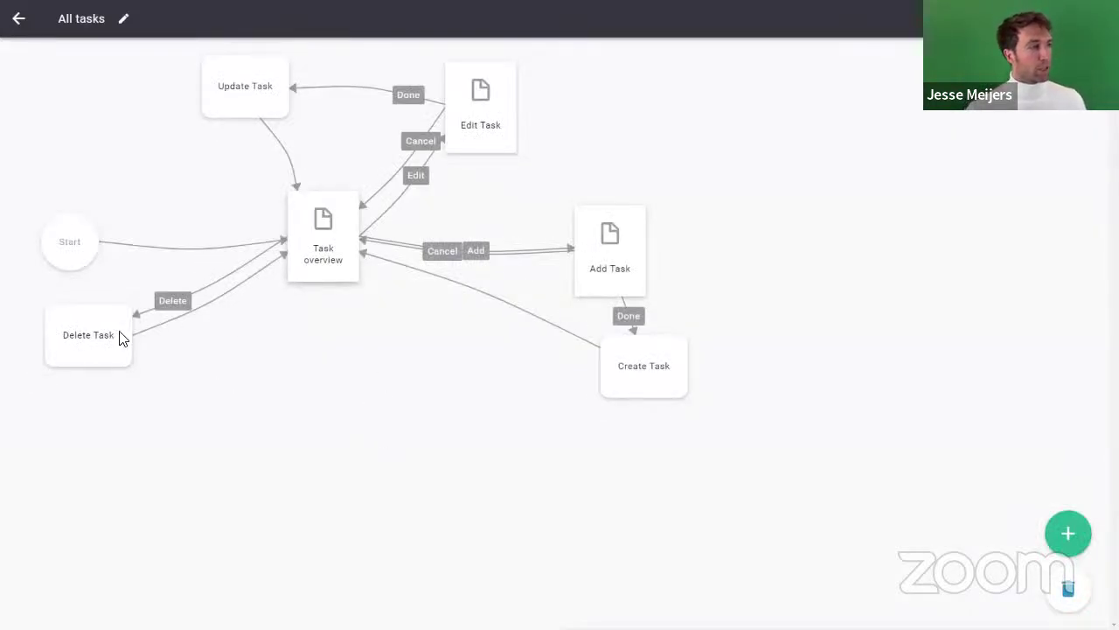
pyautogui.moveTo(95, 350); pyautogui.dragTo(118, 377)
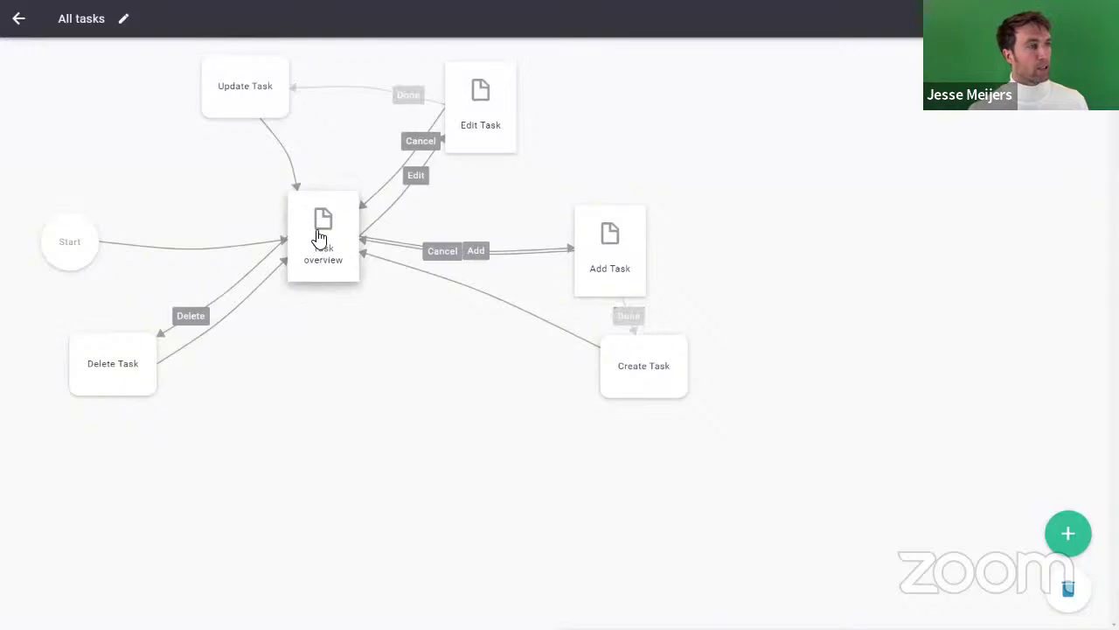
pyautogui.click(17, 21)
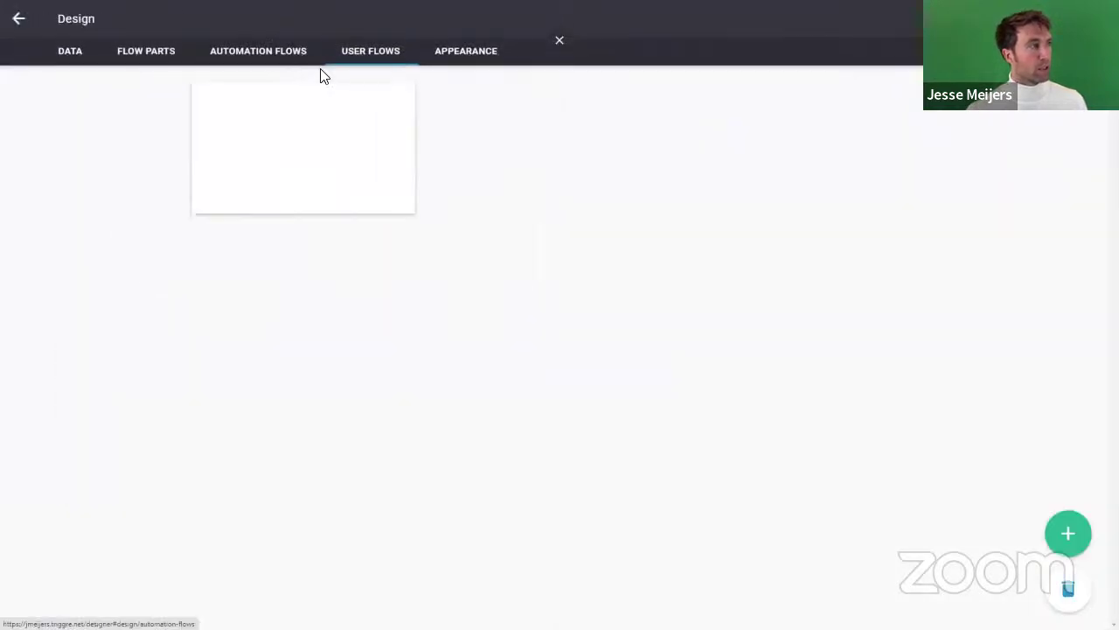
pyautogui.click(1069, 535)
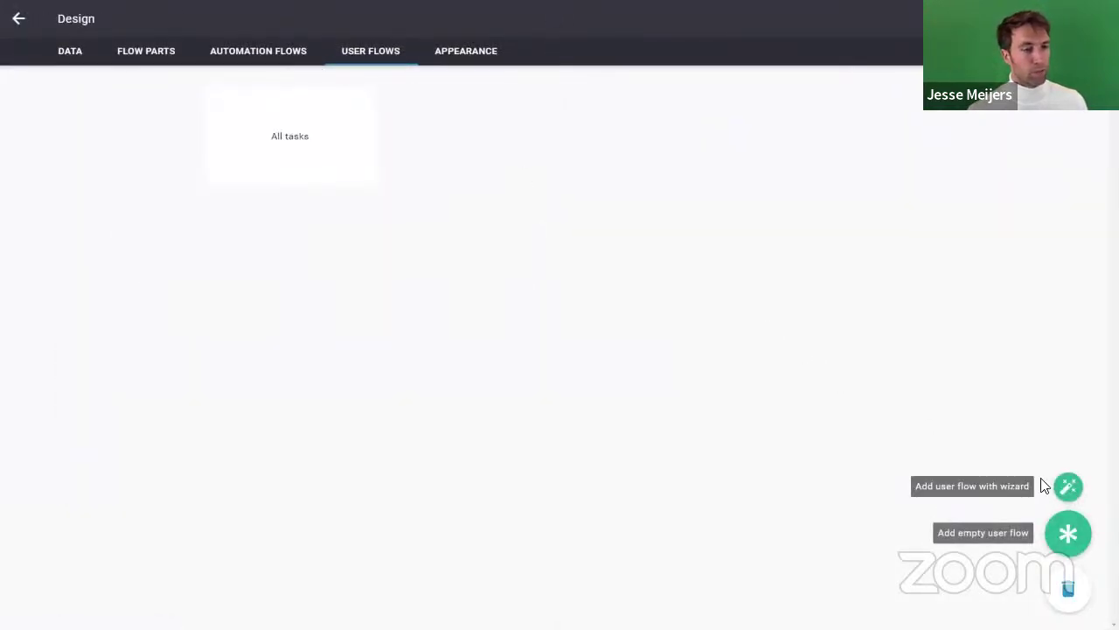
# Step: Start a wizard flow on Company showing Name, Tasks and Users, with tasks identified by Description and users by Name
pyautogui.click(1068, 486)
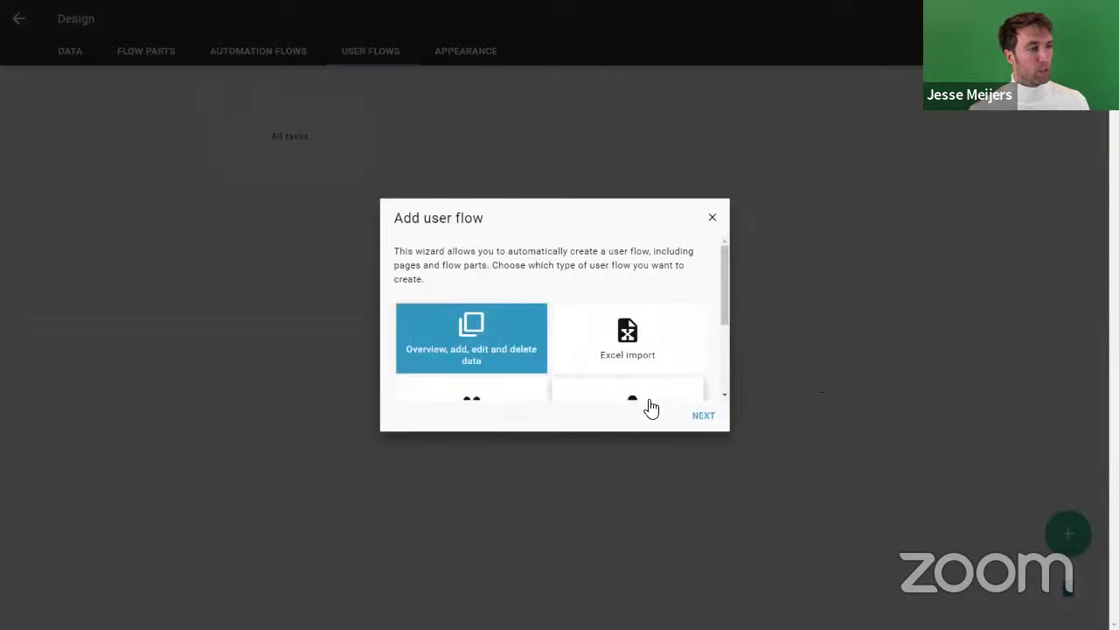
pyautogui.click(700, 411)
pyautogui.click(442, 289)
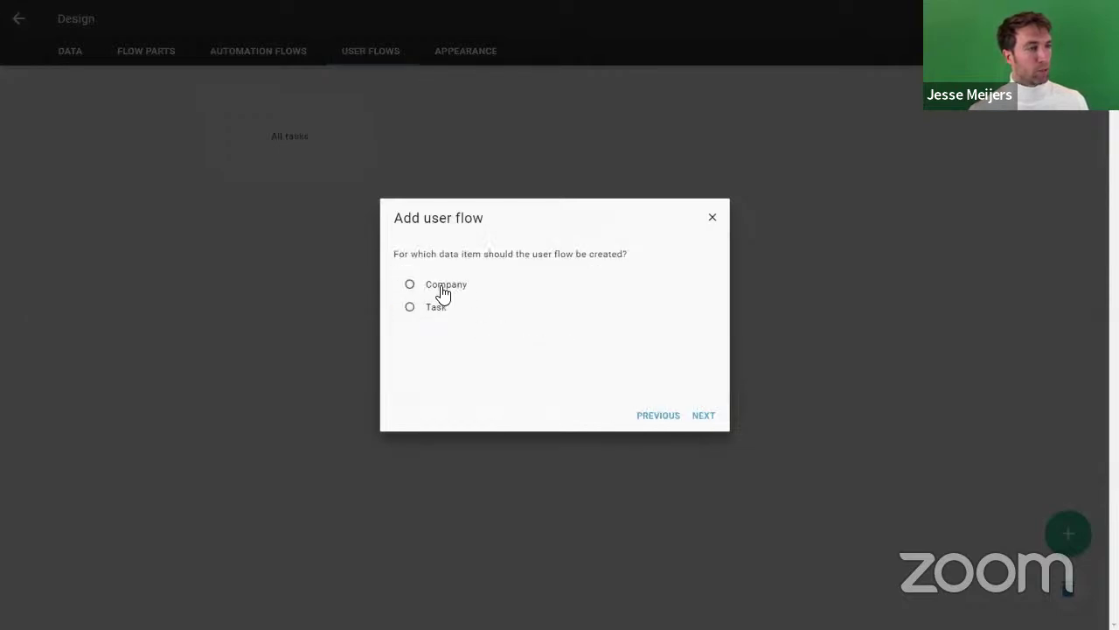
pyautogui.click(705, 413)
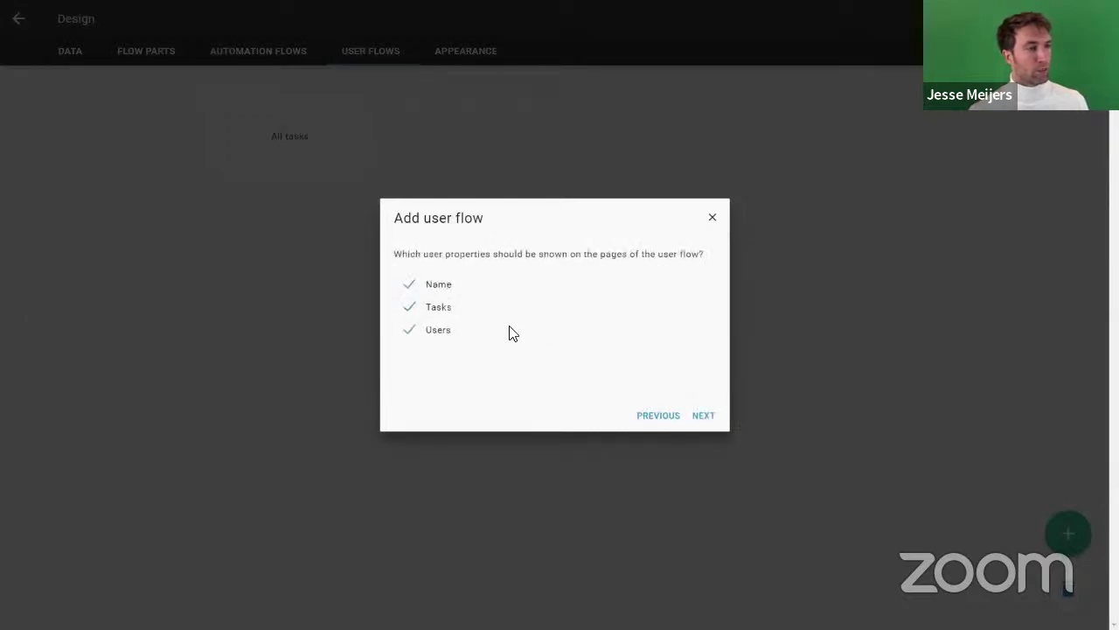
pyautogui.click(716, 420)
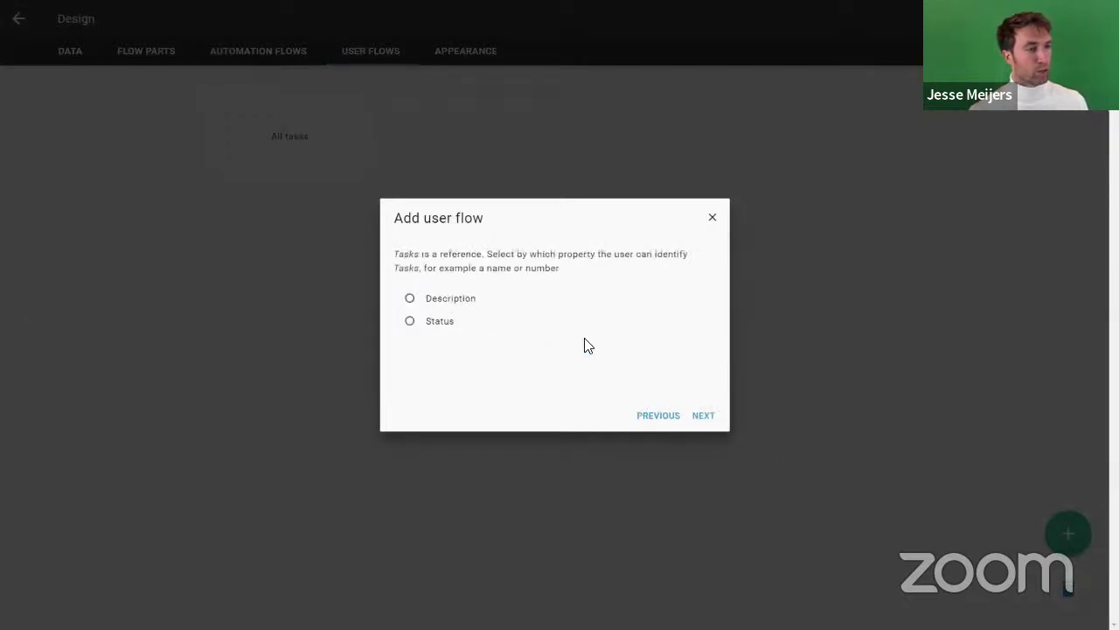
pyautogui.click(445, 301)
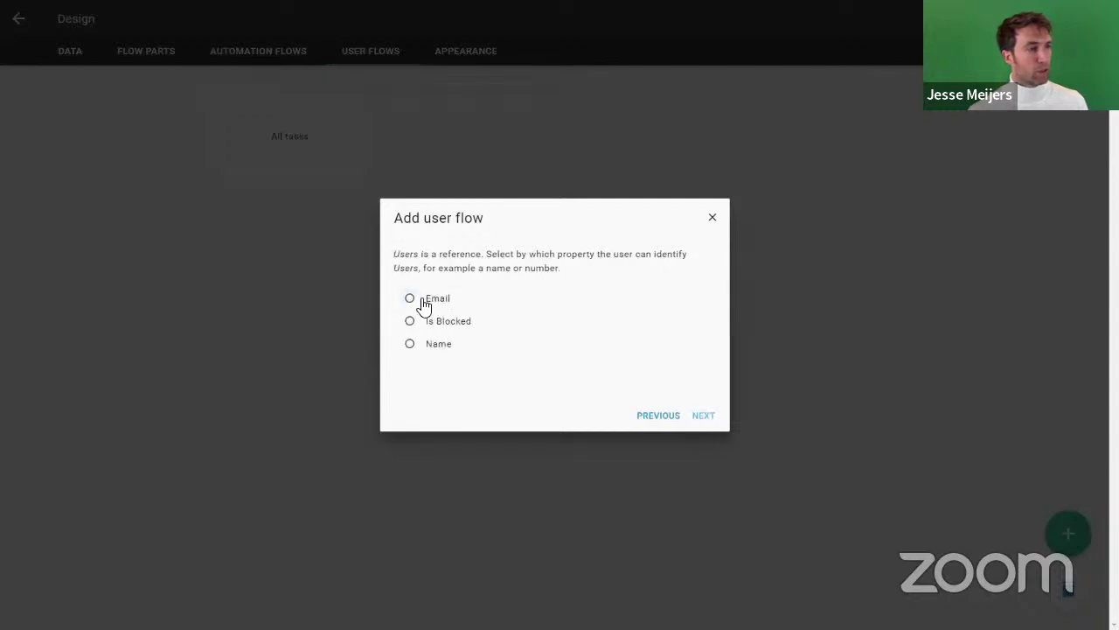
pyautogui.click(433, 342)
# Step: Enable all three company functionality options, keep the property order, and finish the All companies flow
pyautogui.click(708, 416)
pyautogui.click(502, 299)
pyautogui.click(503, 322)
pyautogui.click(505, 345)
pyautogui.click(704, 417)
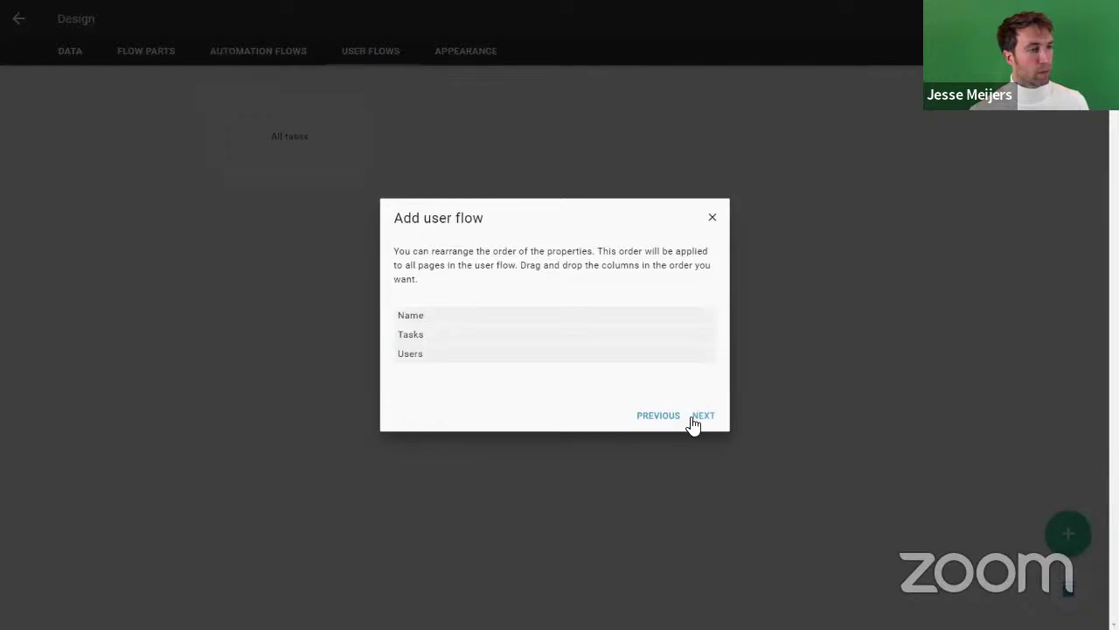
pyautogui.click(699, 422)
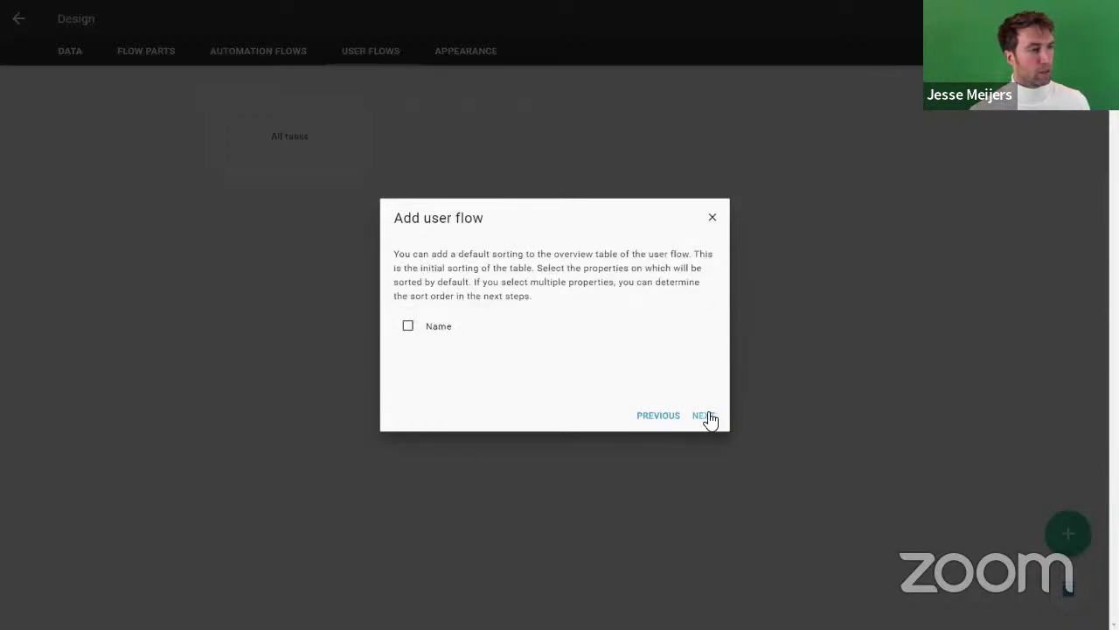
pyautogui.click(706, 417)
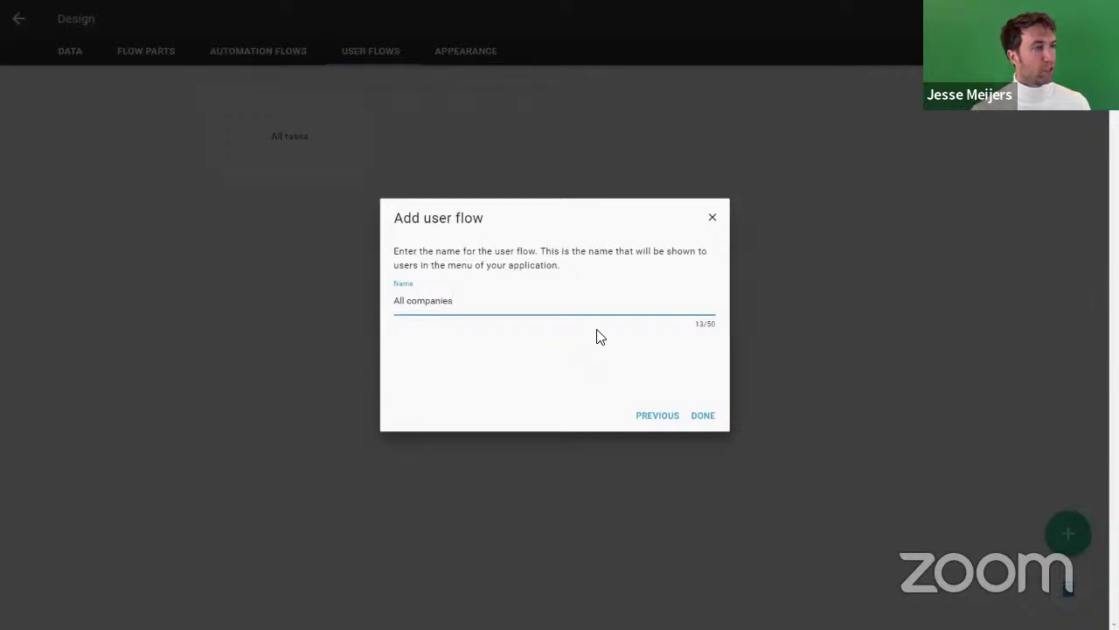
pyautogui.click(700, 417)
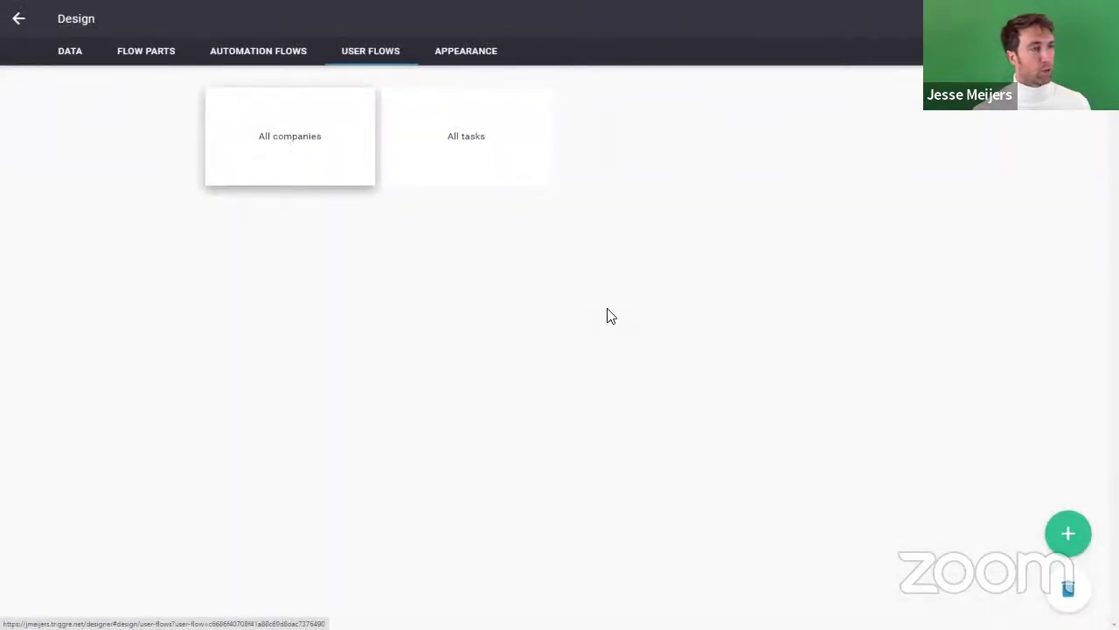
pyautogui.moveTo(1068, 532)
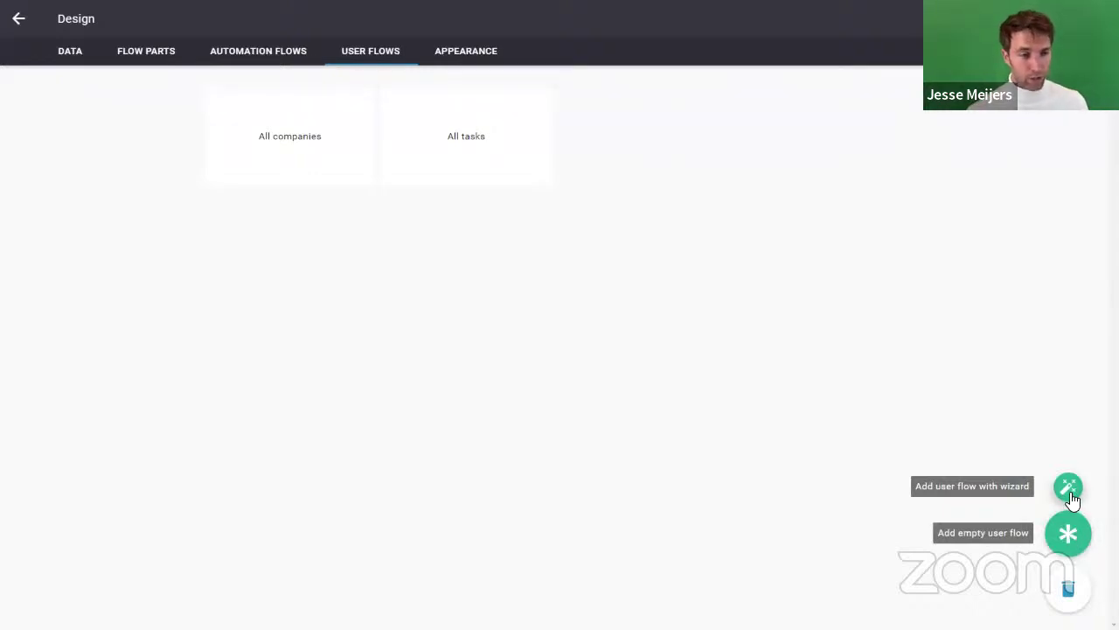
# Step: Start a User management wizard flow showing all user properties, with companies identified by Name
pyautogui.click(1069, 487)
pyautogui.click(454, 306)
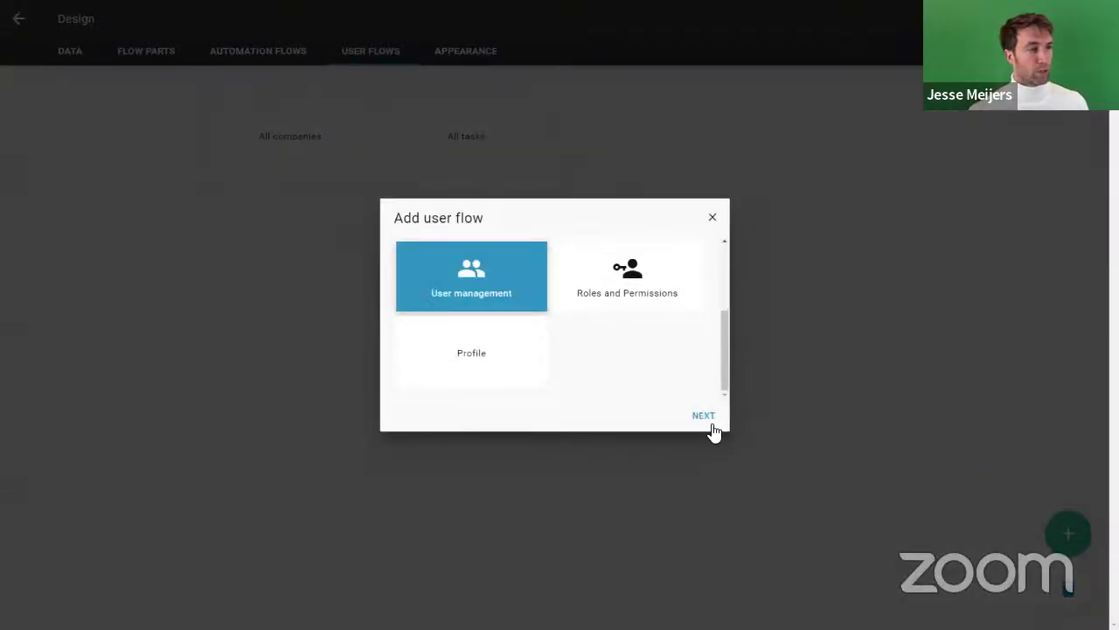
pyautogui.click(703, 417)
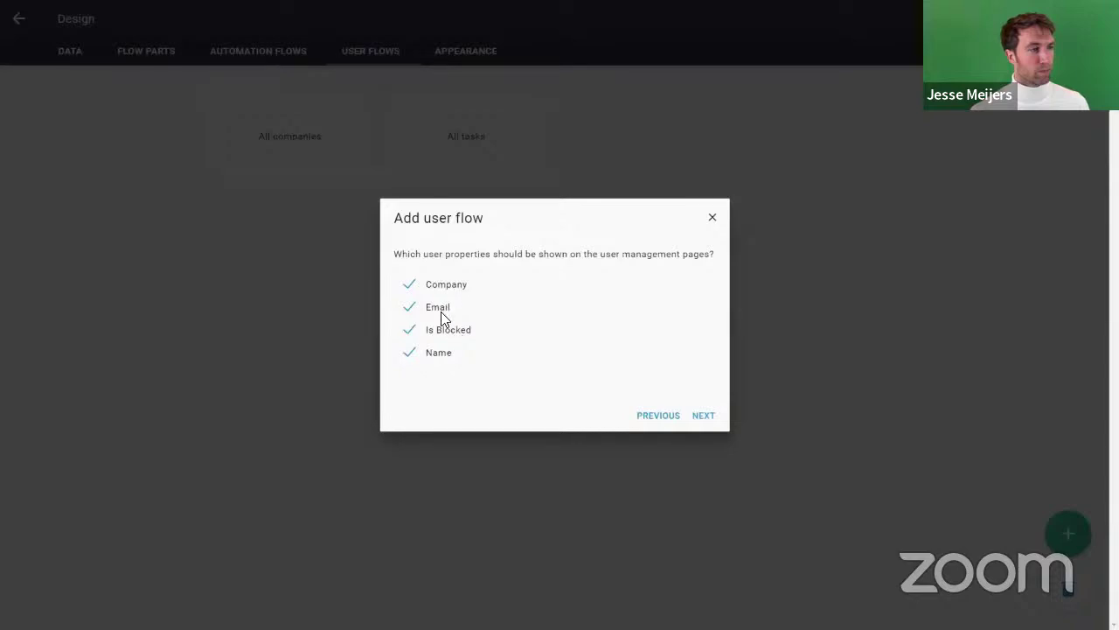
pyautogui.click(704, 416)
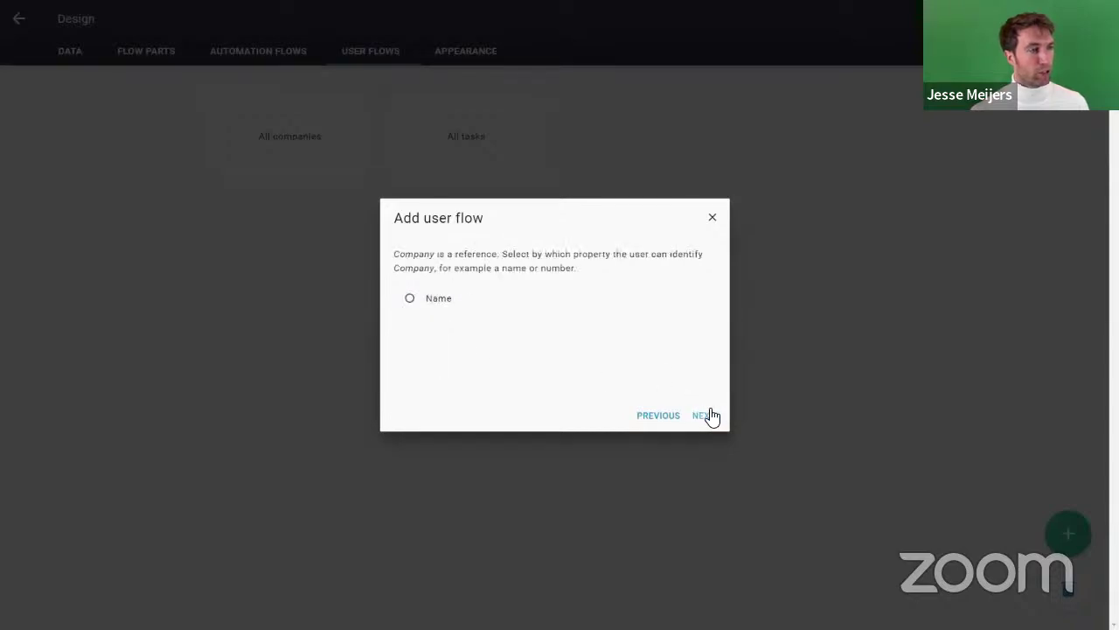
pyautogui.click(425, 298)
pyautogui.click(703, 417)
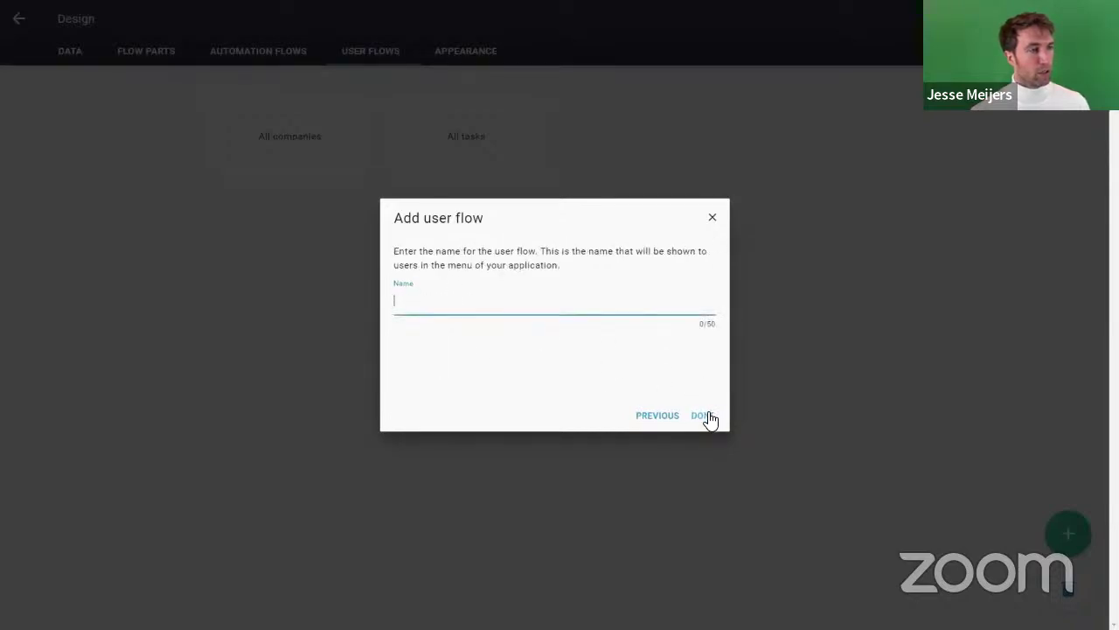
# Step: Name the flow 'All users', finish it, and open the Appearance design page
pyautogui.write('User')
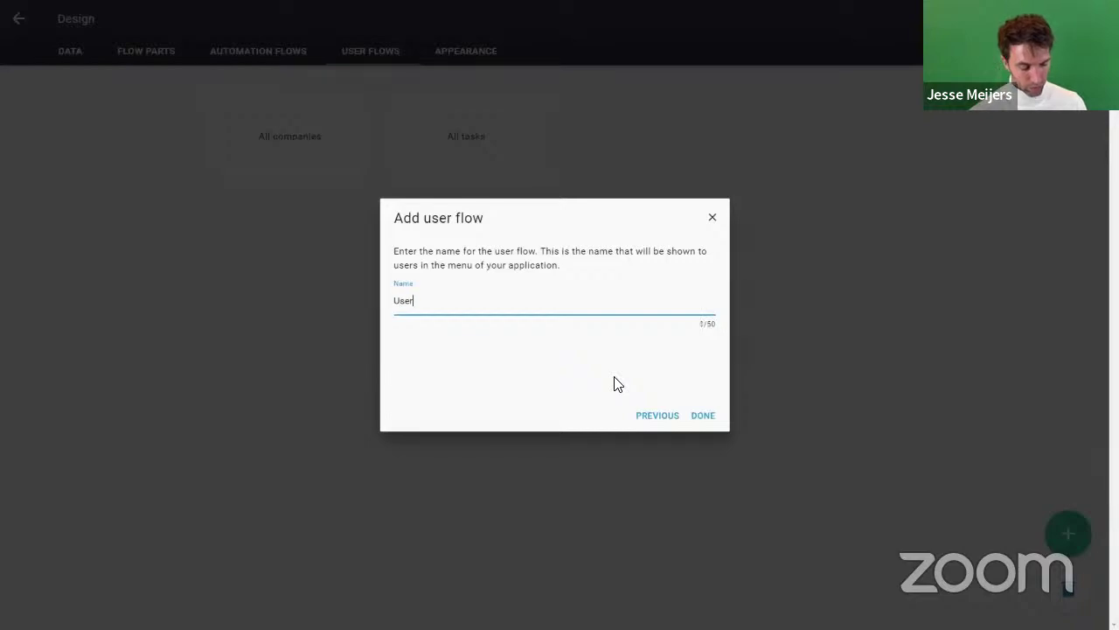
pyautogui.write(' managmen')
pyautogui.press('BackSpace')
pyautogui.press('BackSpace')
pyautogui.press('BackSpace')
pyautogui.hotkey('ctrl', 'a')
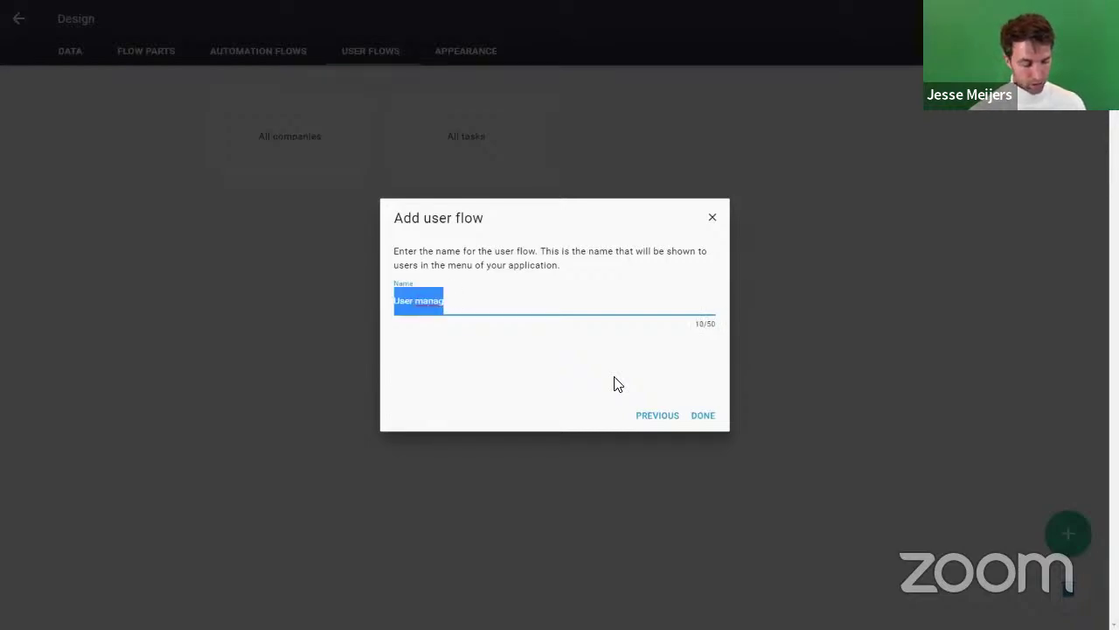
pyautogui.write('All users')
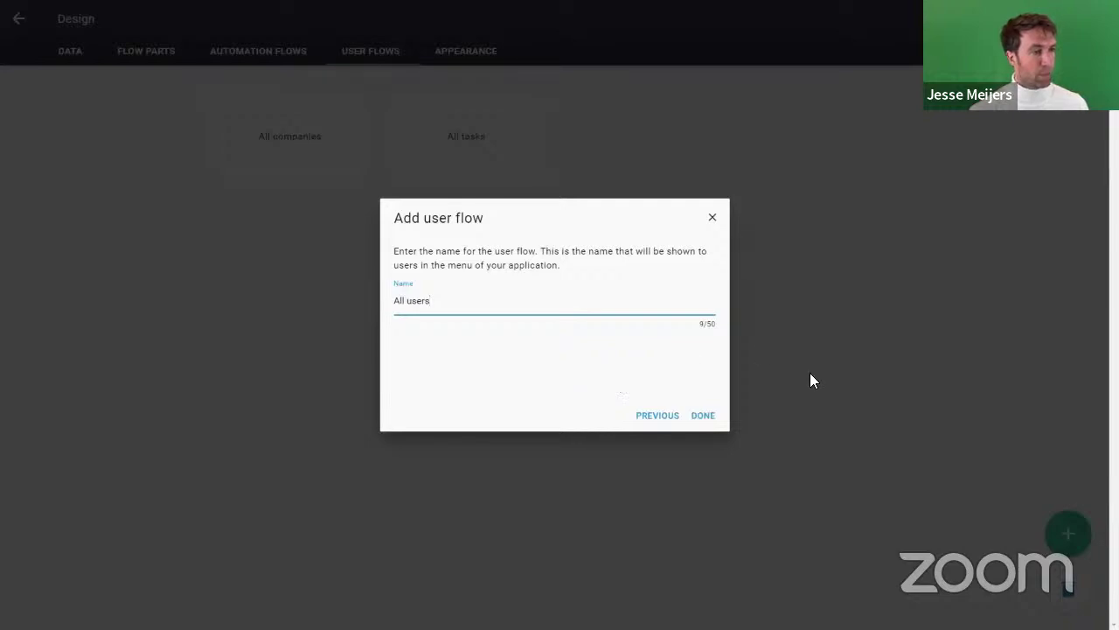
pyautogui.click(705, 418)
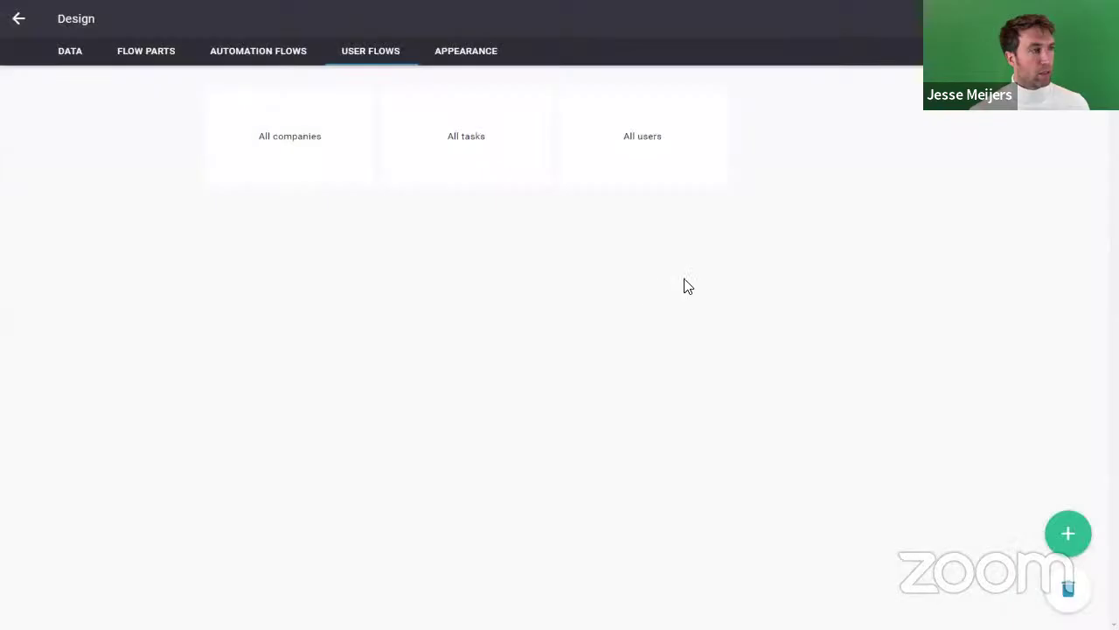
pyautogui.click(466, 59)
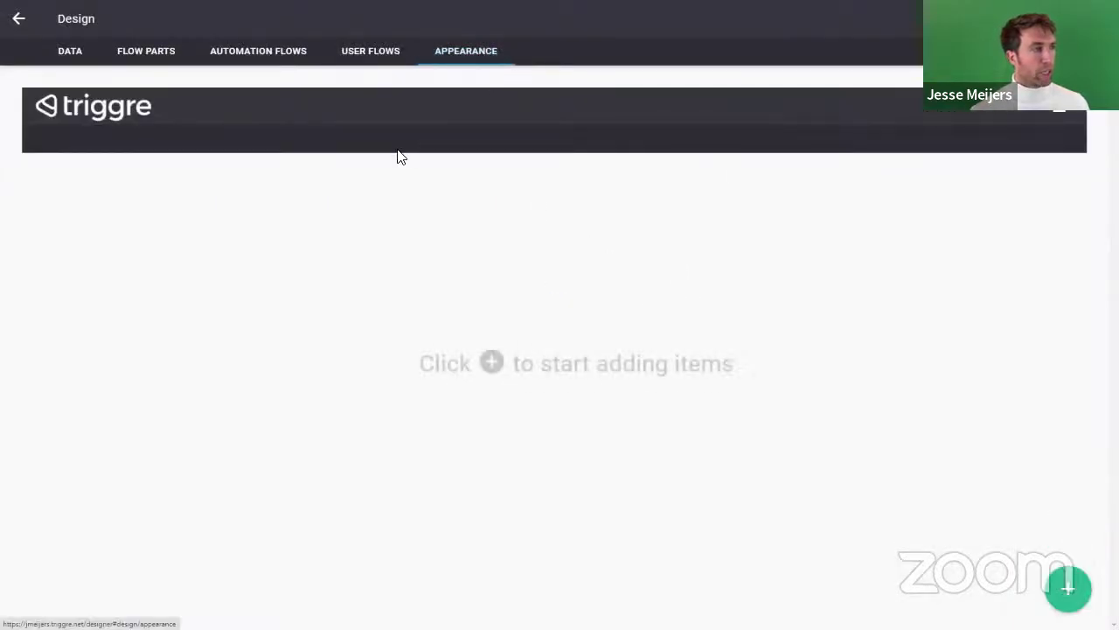
# Step: Add a 'Webinar' menu section containing an 'Admin' category
pyautogui.click(1069, 588)
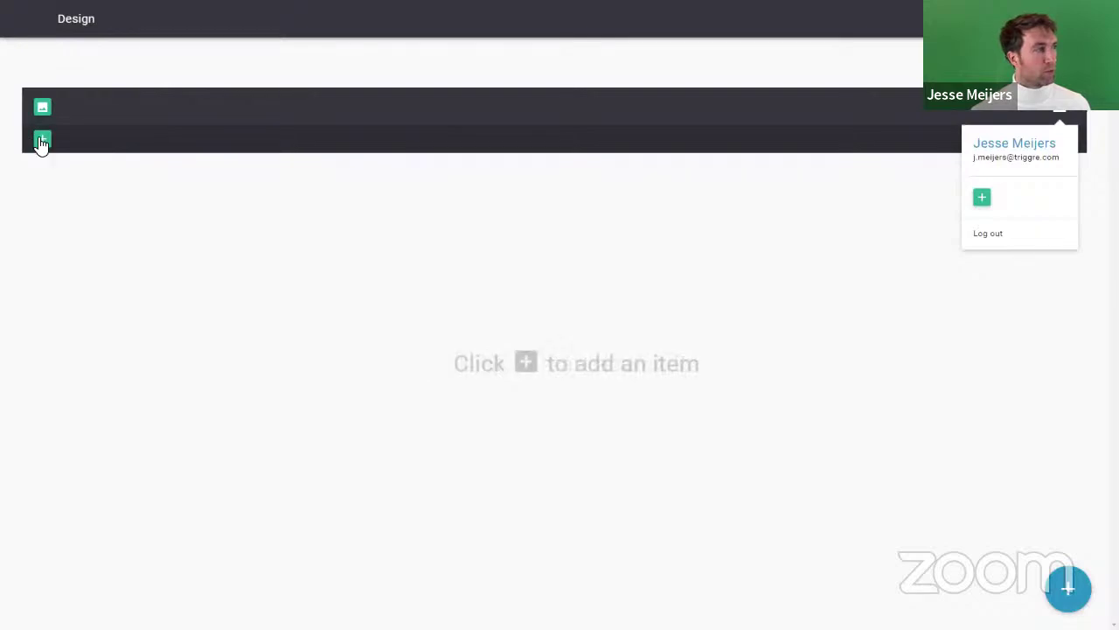
pyautogui.click(42, 138)
pyautogui.write('Webinar')
pyautogui.click(644, 373)
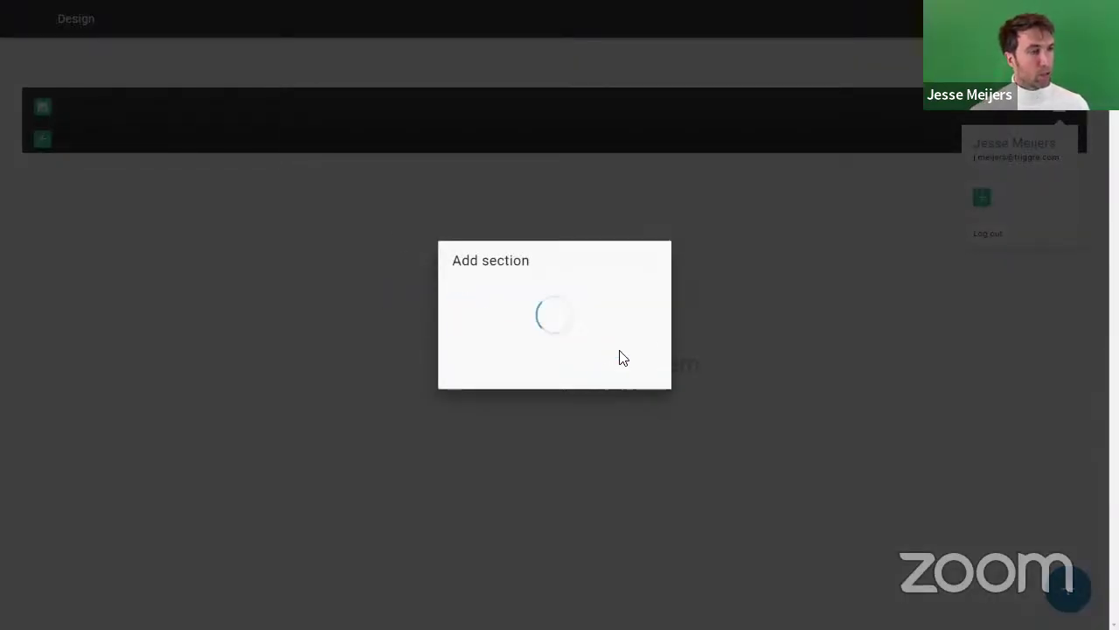
pyautogui.click(42, 182)
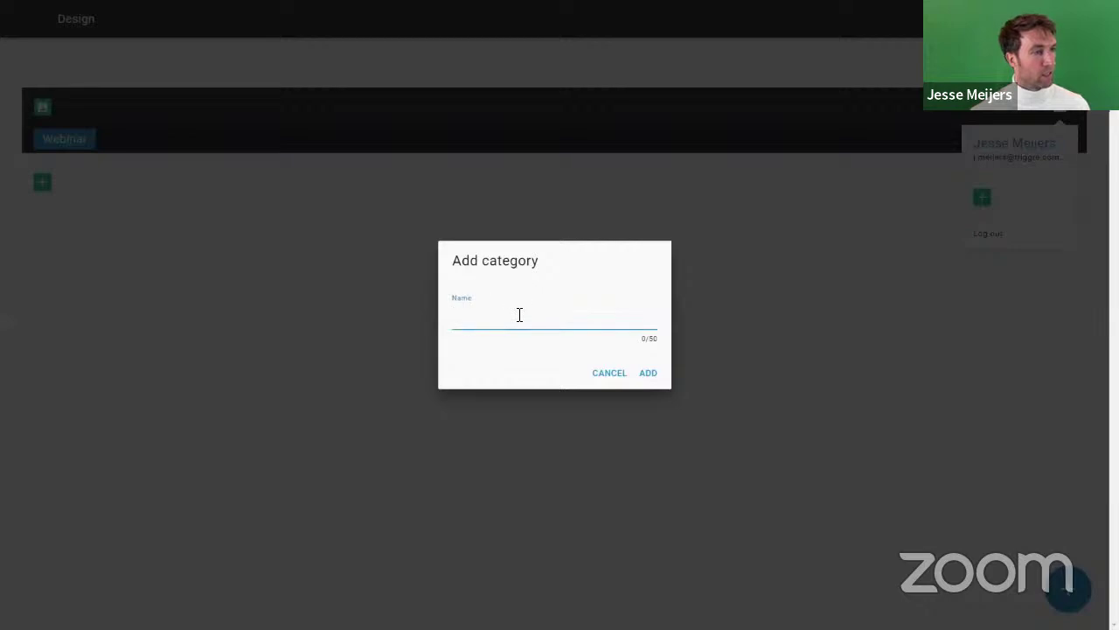
pyautogui.write('Admin')
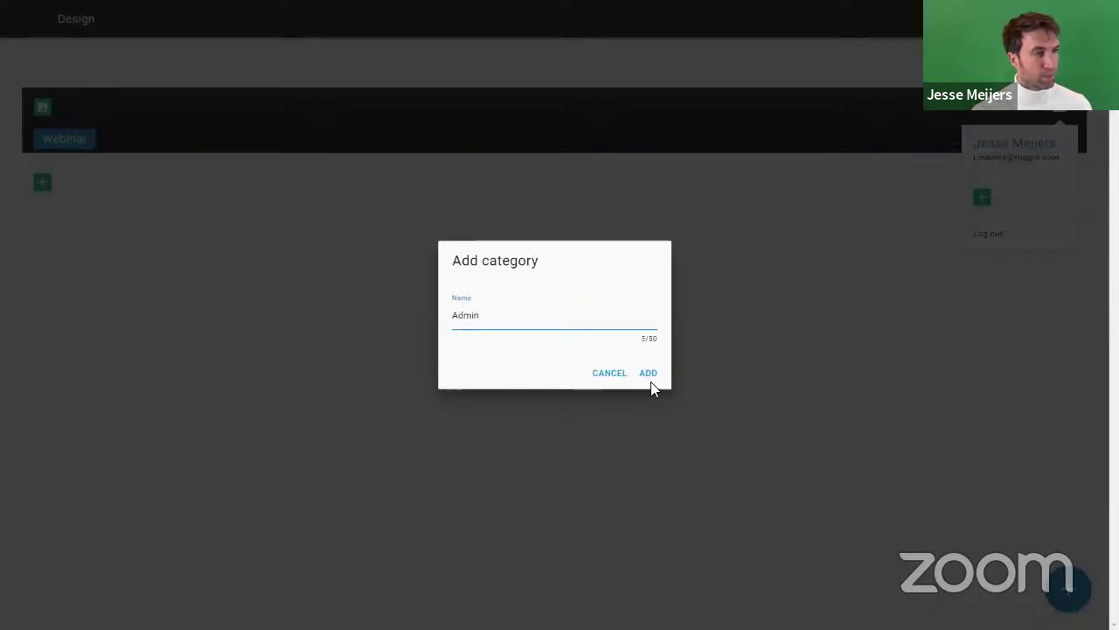
pyautogui.click(660, 378)
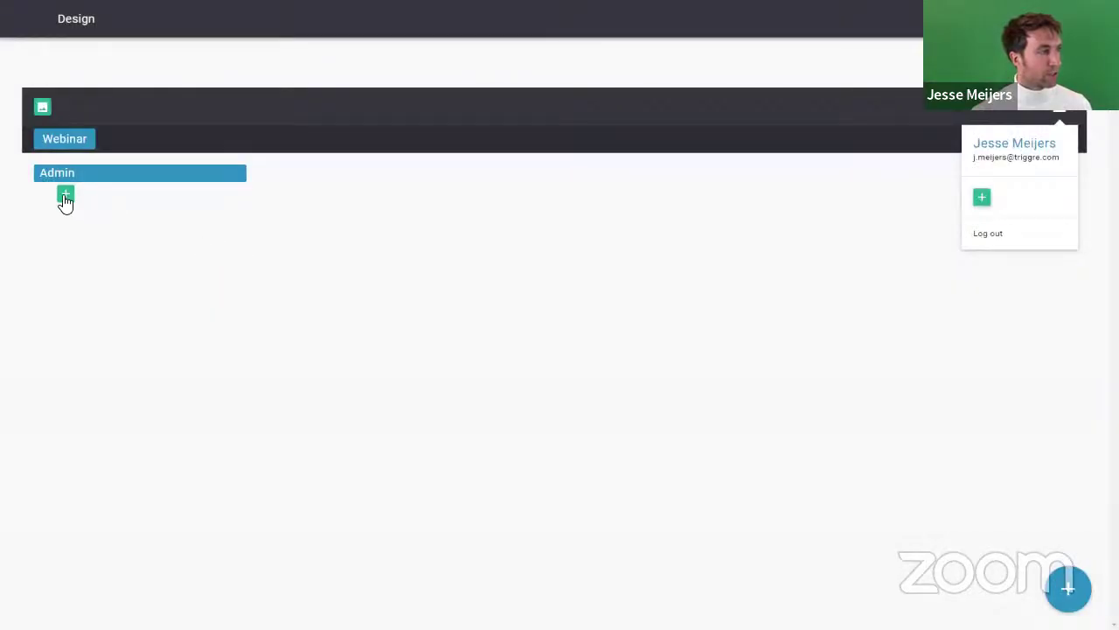
# Step: Place the All companies, All tasks and All users flows under Admin, then leave the editor
pyautogui.click(63, 194)
pyautogui.click(408, 258)
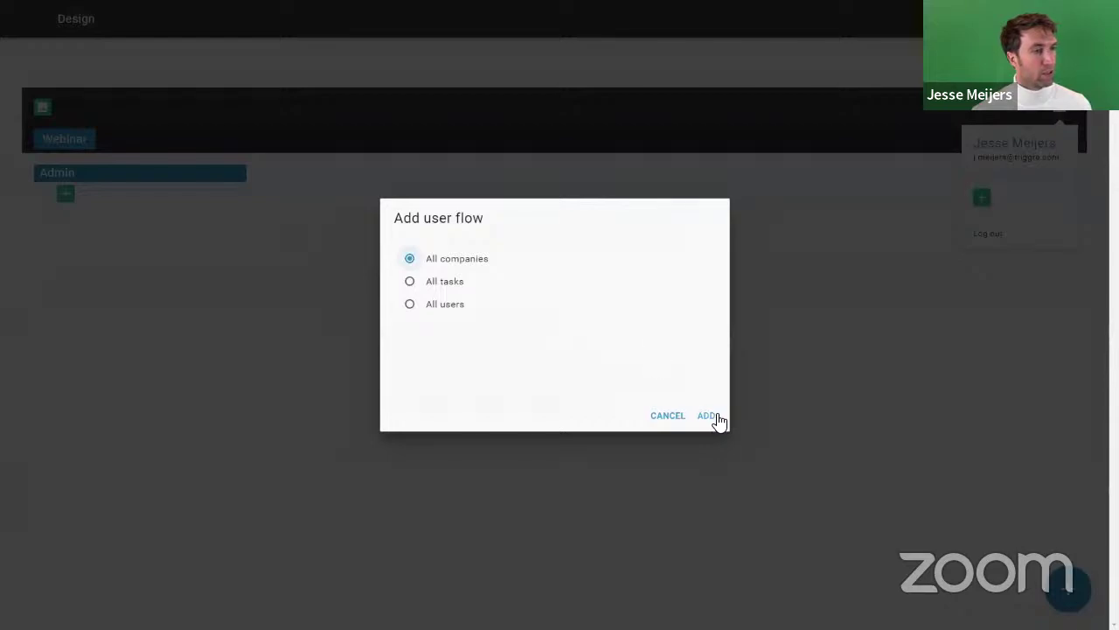
pyautogui.click(710, 416)
pyautogui.click(66, 211)
pyautogui.click(446, 261)
pyautogui.click(699, 416)
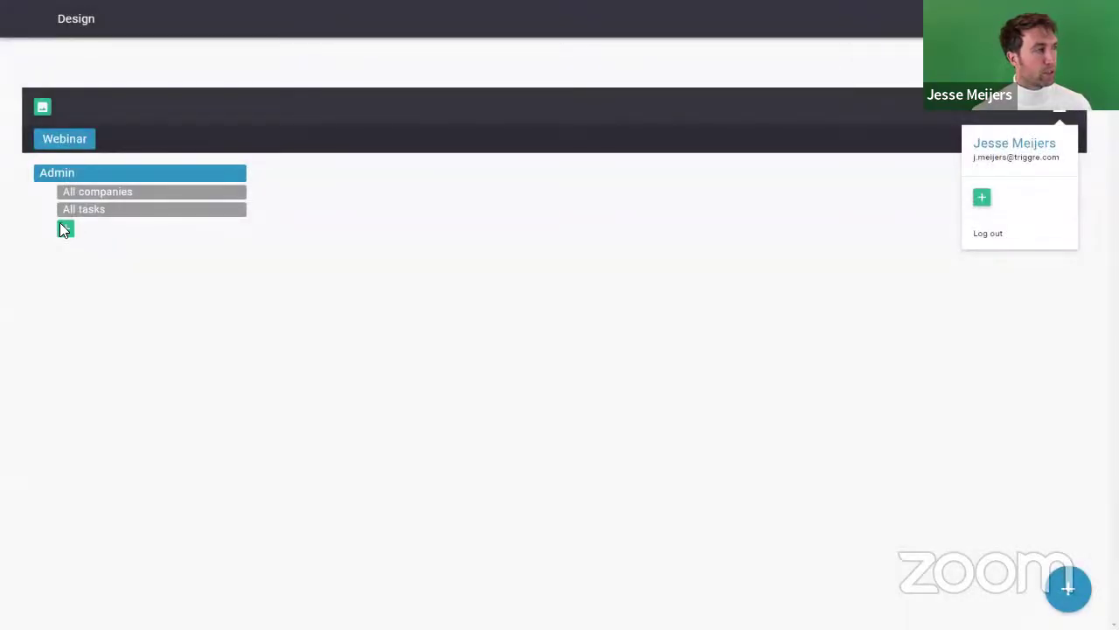
pyautogui.click(65, 229)
pyautogui.click(709, 418)
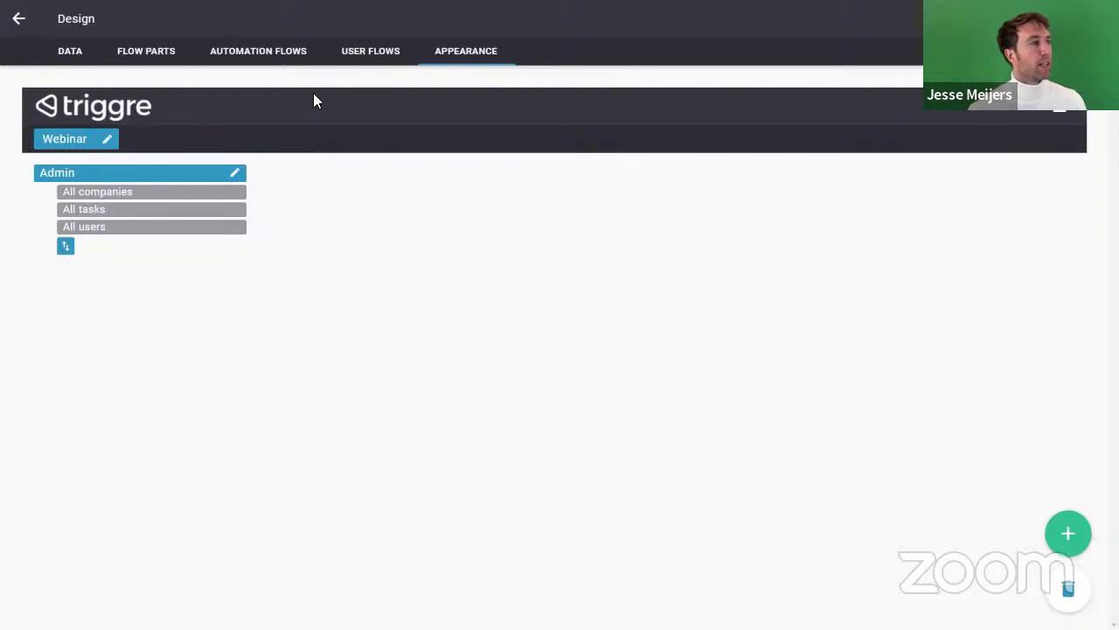
pyautogui.click(19, 21)
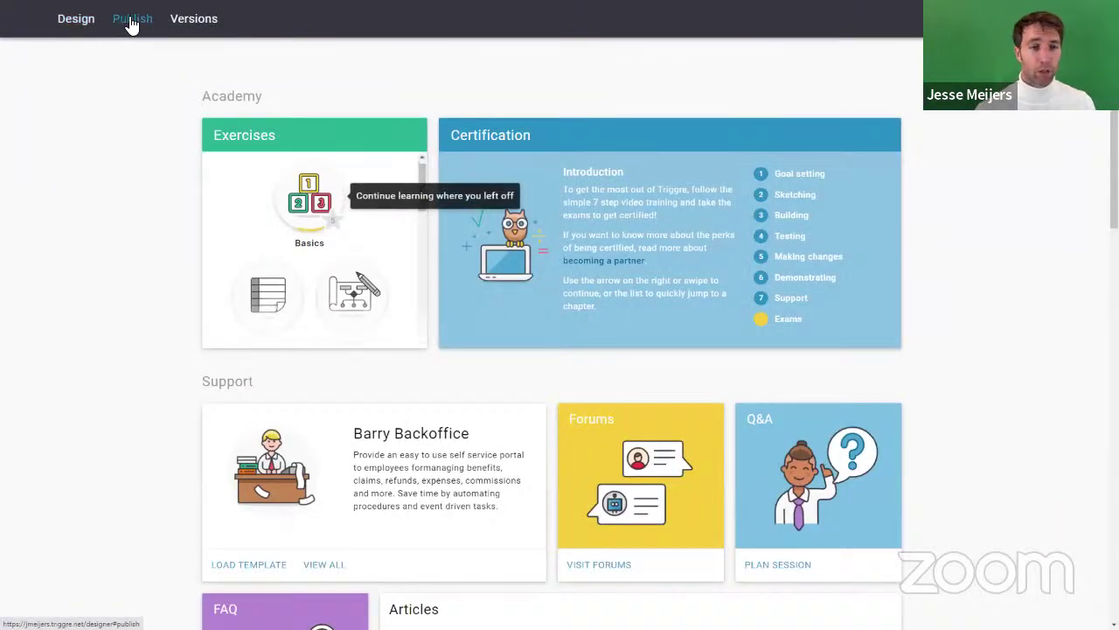
# Step: Publish the design to the Lab environment
pyautogui.click(132, 19)
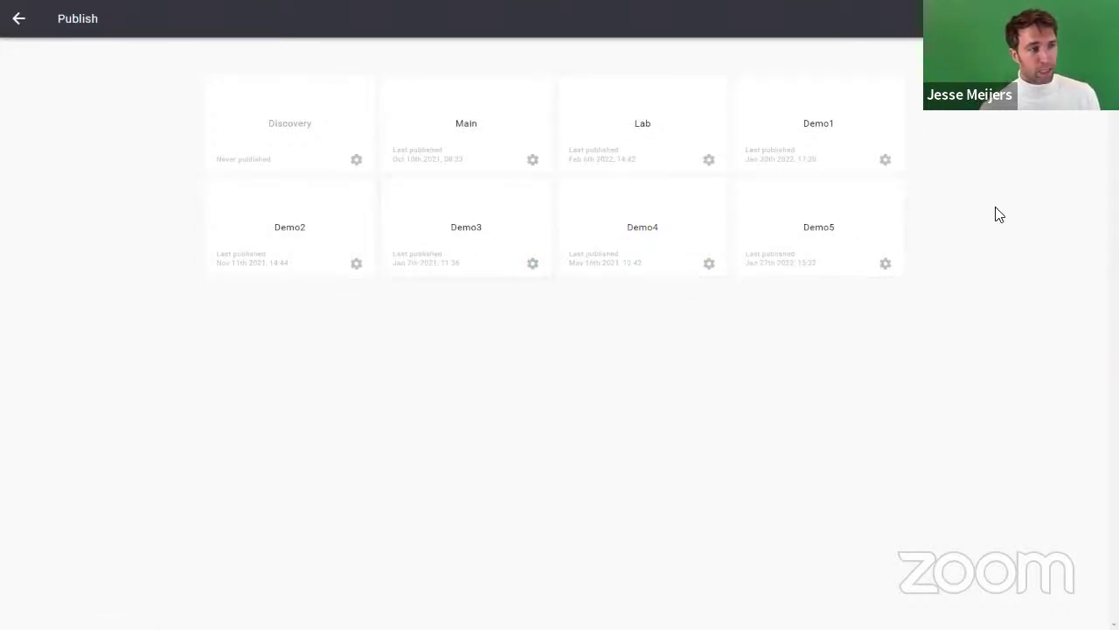
pyautogui.click(643, 140)
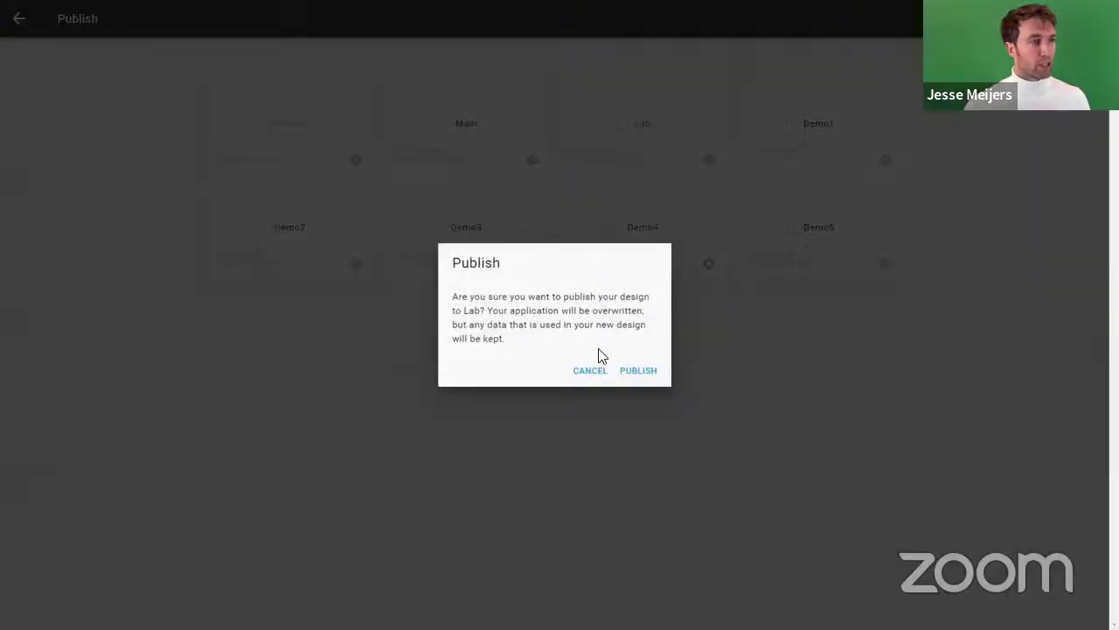
pyautogui.click(645, 372)
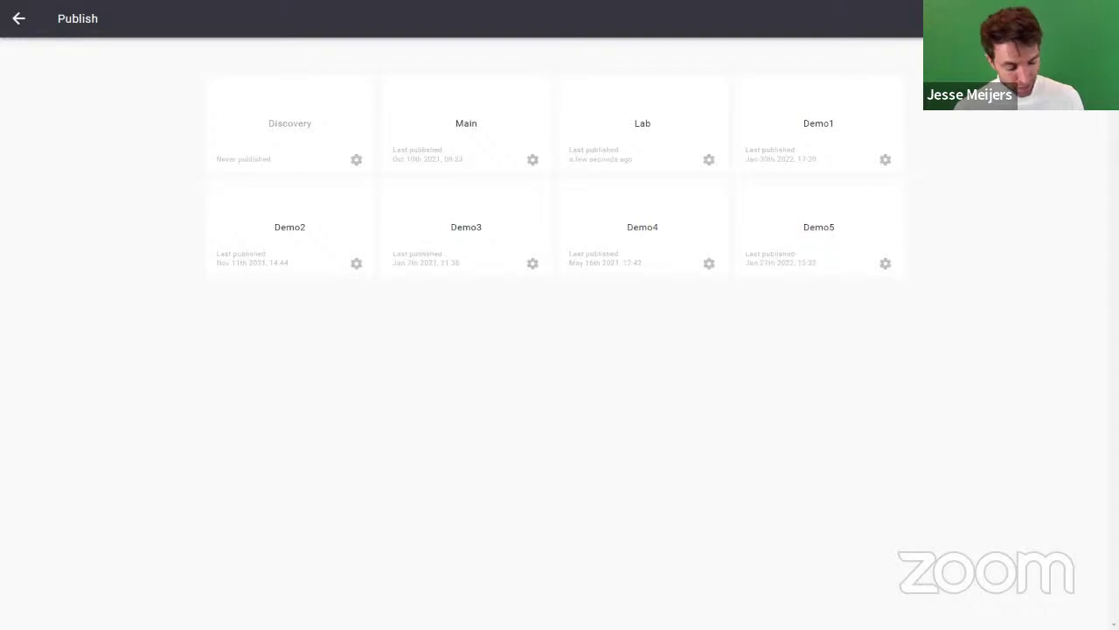
pyautogui.click(18, 18)
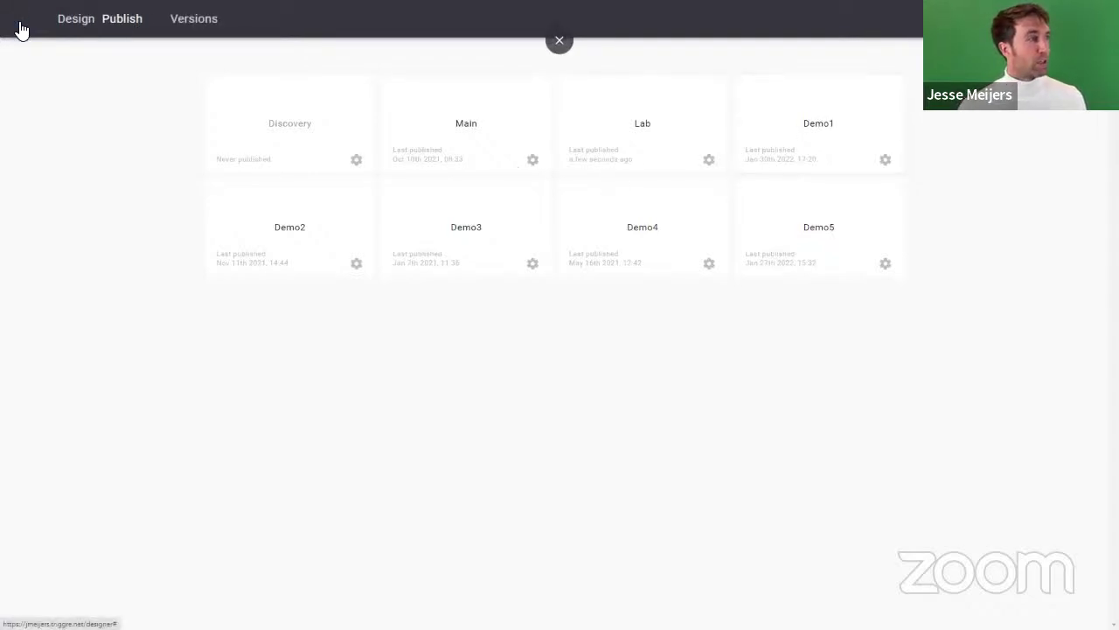
pyautogui.scroll(-2, 250, 300)
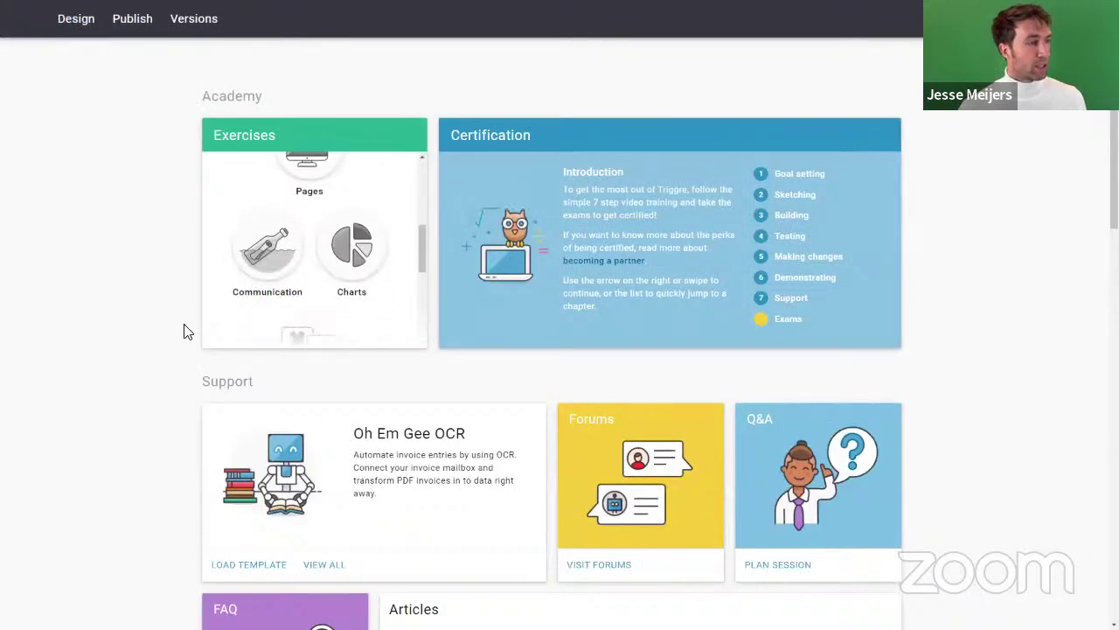
pyautogui.scroll(-2, 127, 343)
pyautogui.scroll(-5, 128, 343)
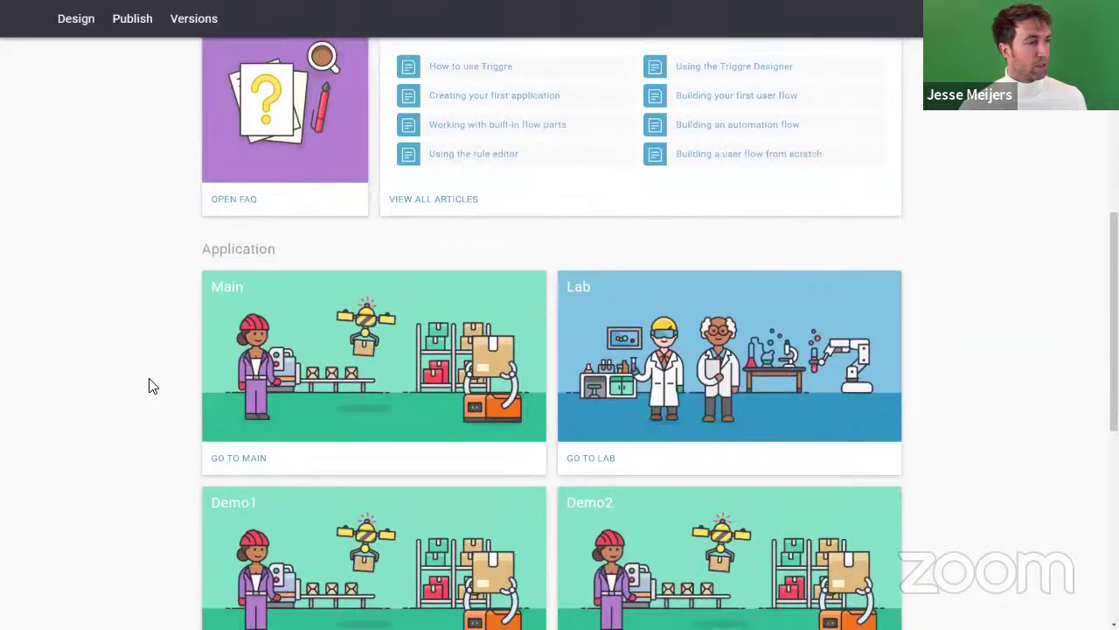
pyautogui.click(585, 464)
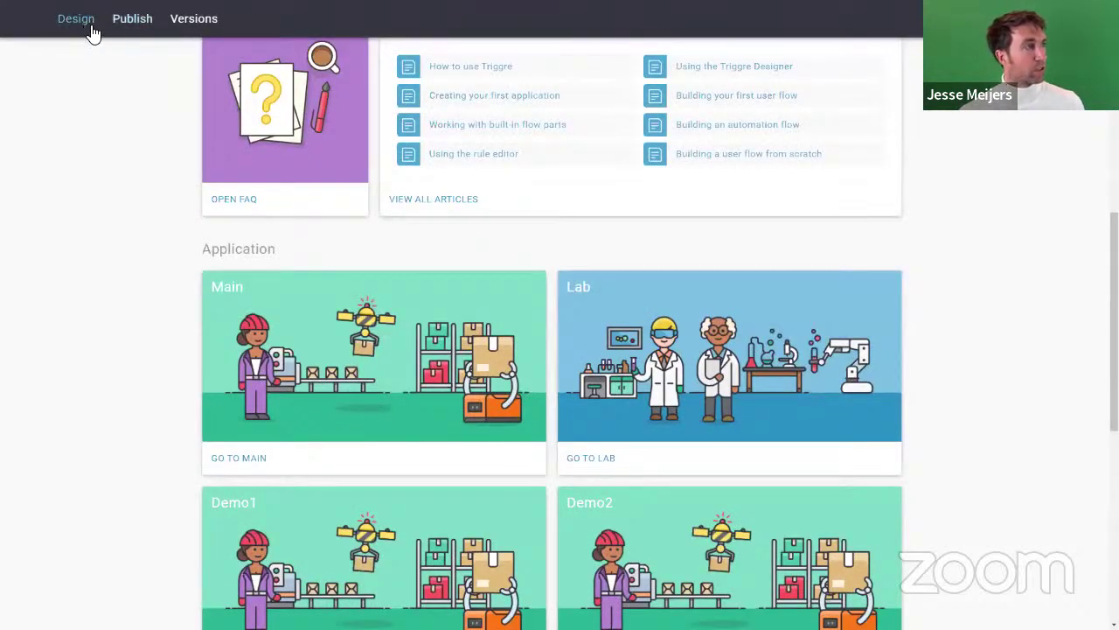
# Step: Publish the design to the Demo2 environment, after backing out of Demo1
pyautogui.click(126, 19)
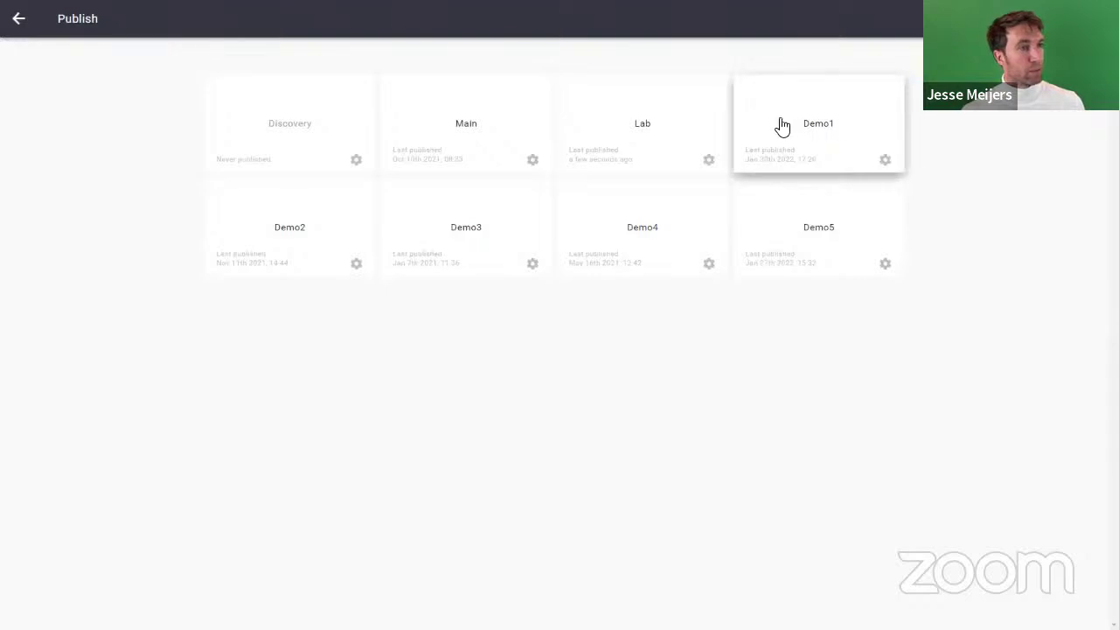
pyautogui.click(811, 131)
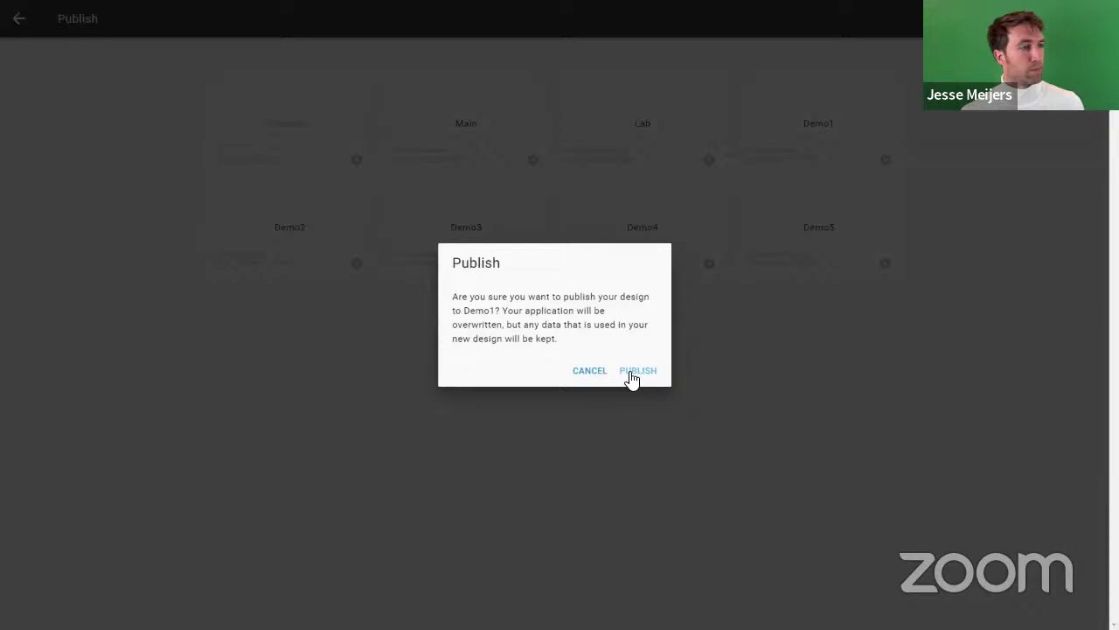
pyautogui.click(624, 374)
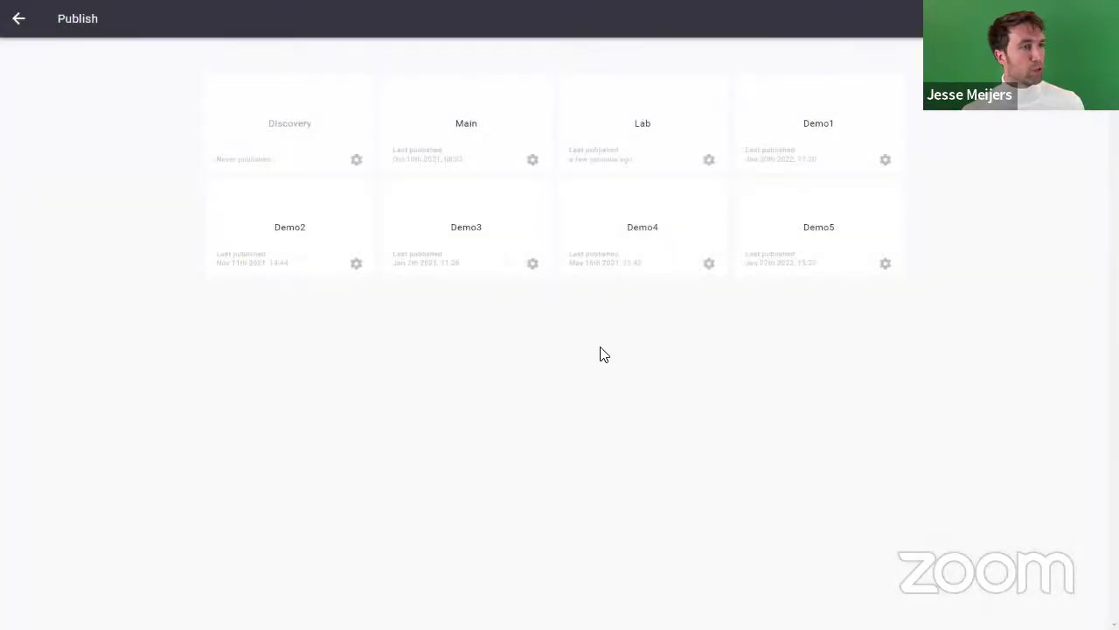
pyautogui.click(288, 243)
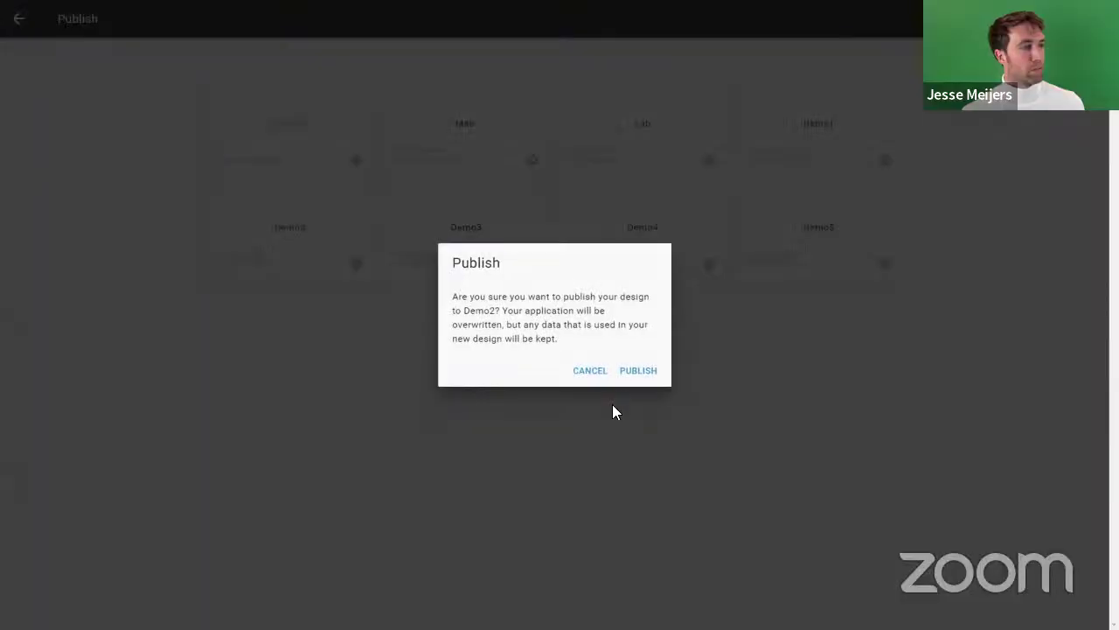
pyautogui.click(636, 375)
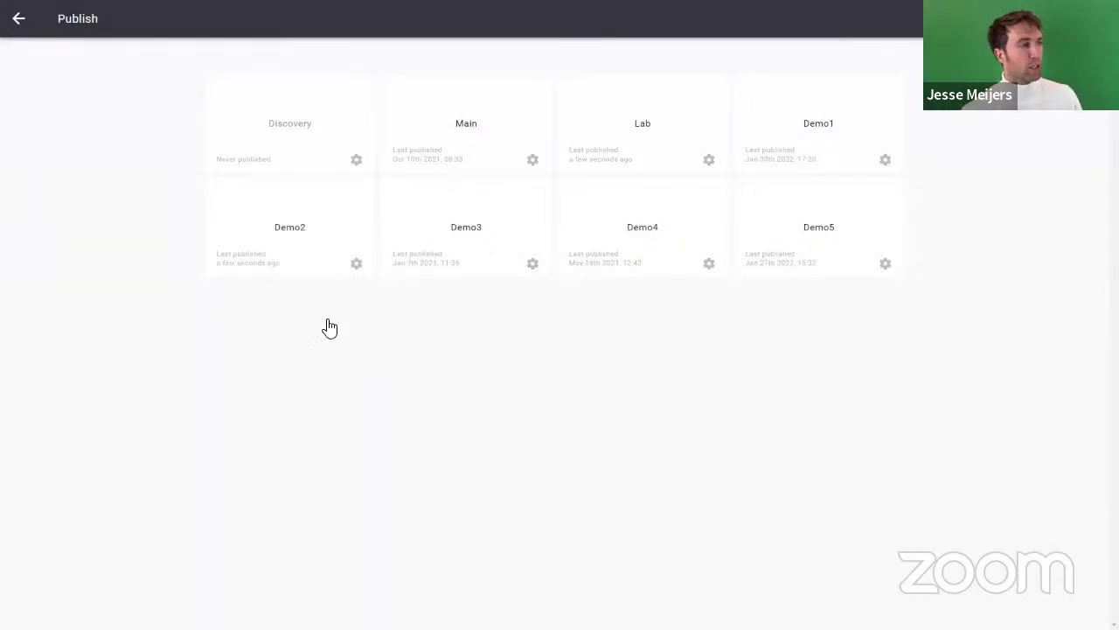
# Step: Return to the designer home page and open the published Demo2 application
pyautogui.click(25, 16)
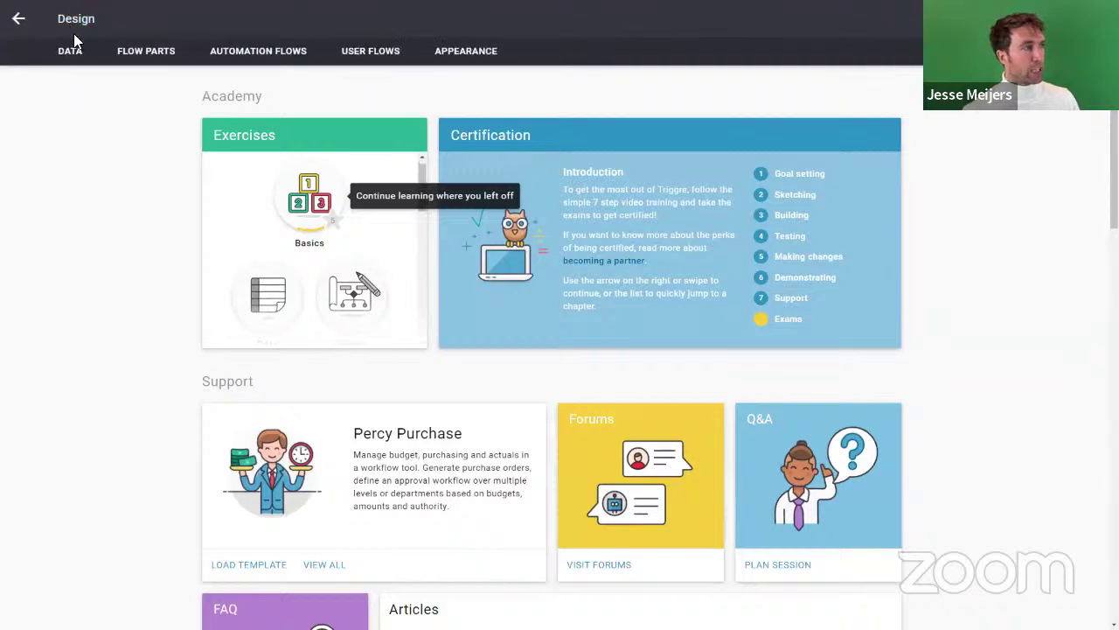
pyautogui.scroll(-10, 99, 285)
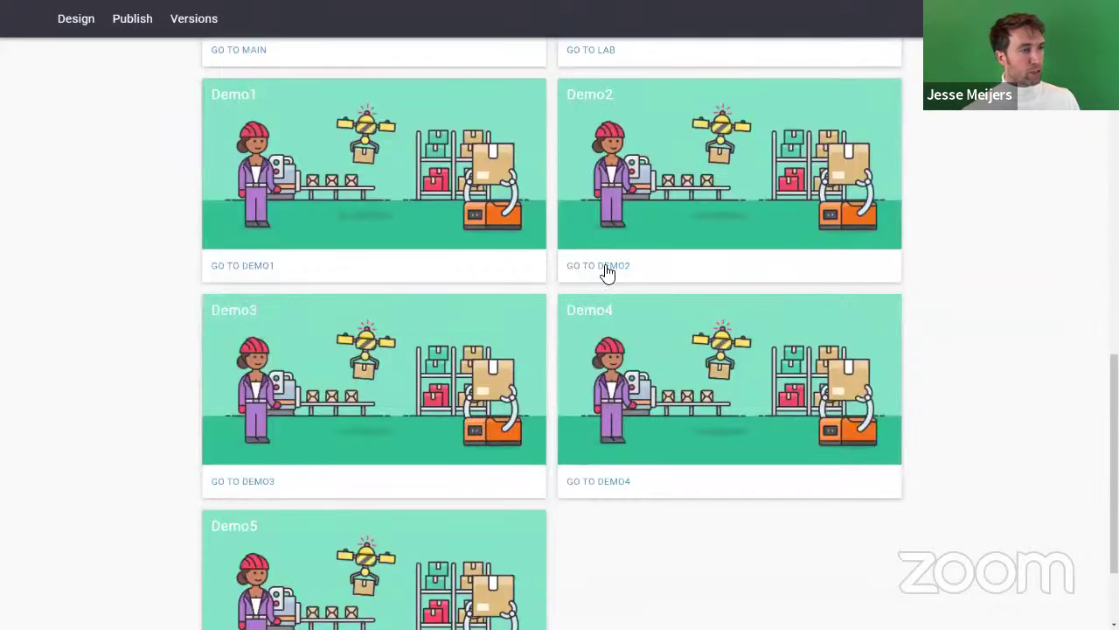
pyautogui.click(610, 266)
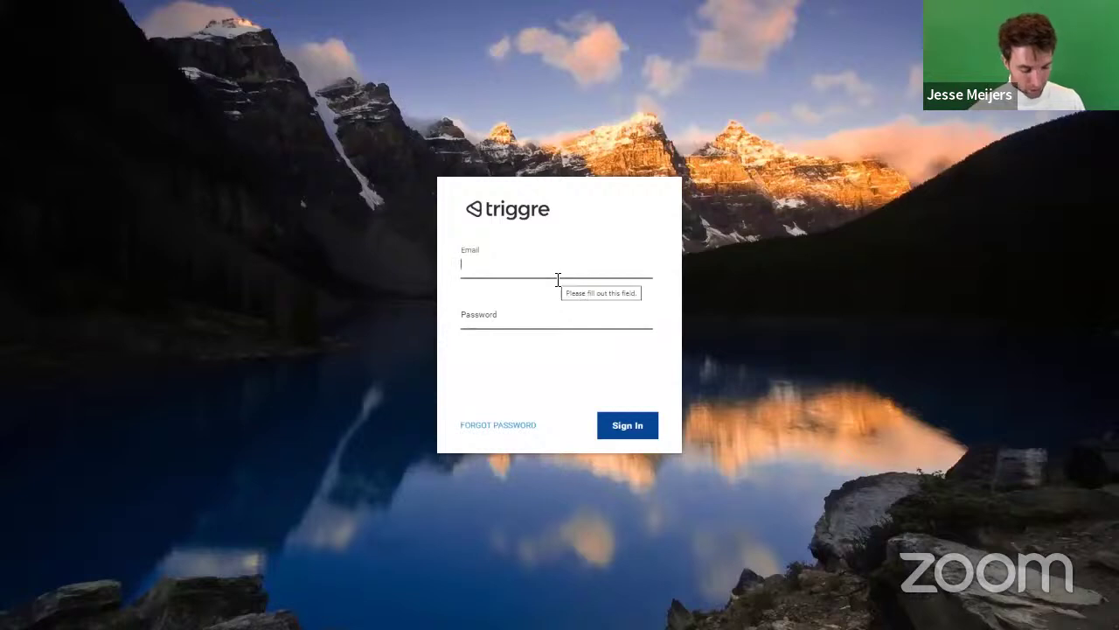
# Step: Sign in to the Demo2 app using the saved account e-mail and password
pyautogui.write('j')
pyautogui.press('Down')
pyautogui.press('Return')
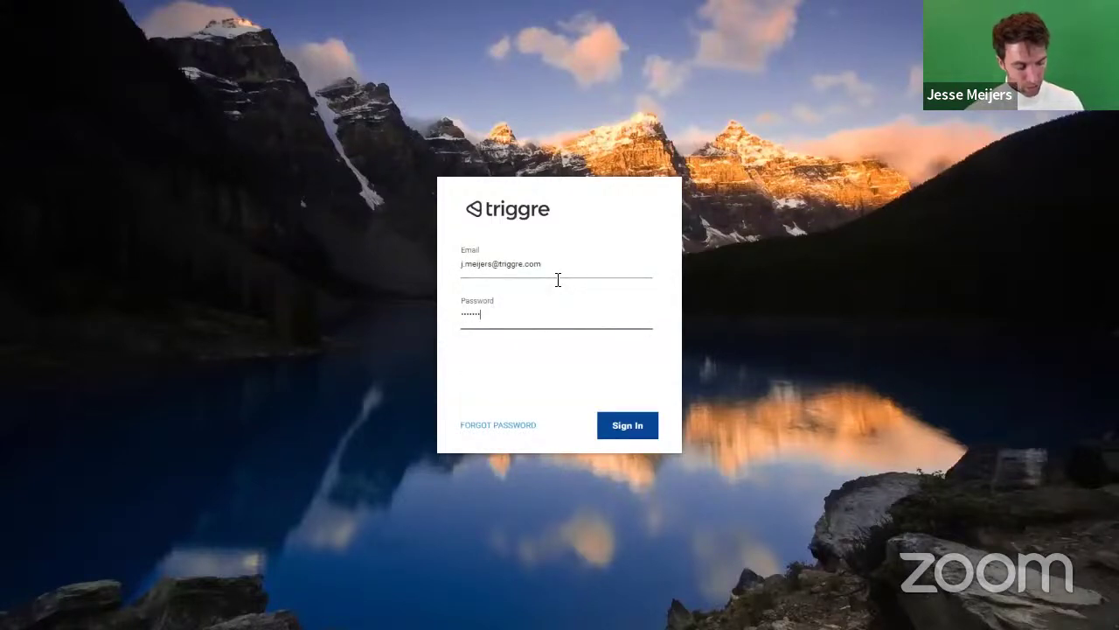
pyautogui.press('Return')
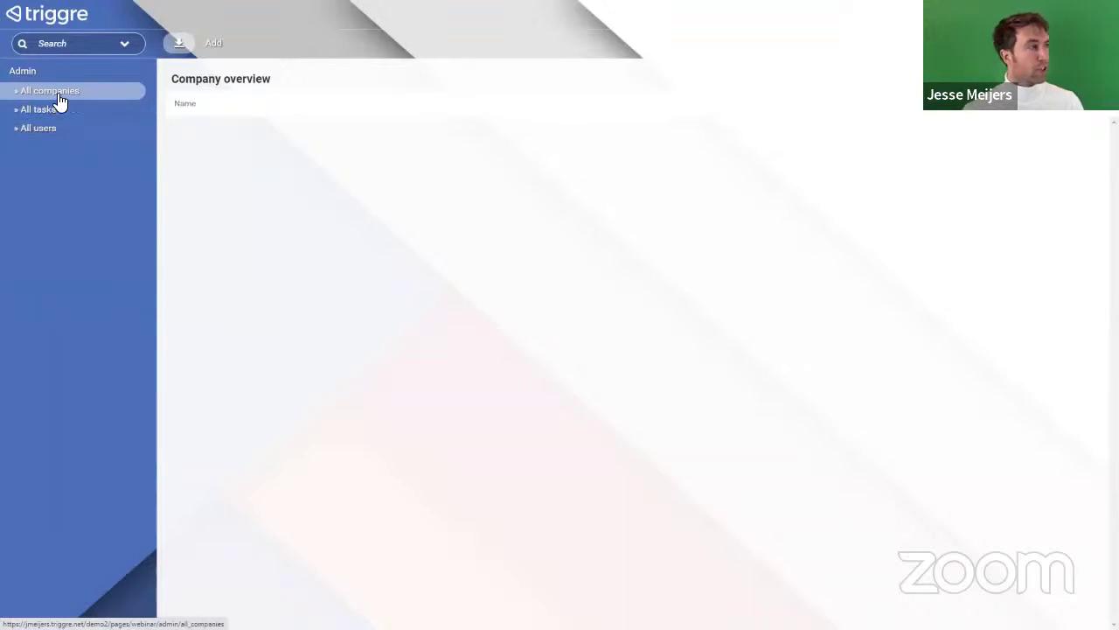
# Step: Create a new company named Codem4p in the company overview
pyautogui.click(48, 131)
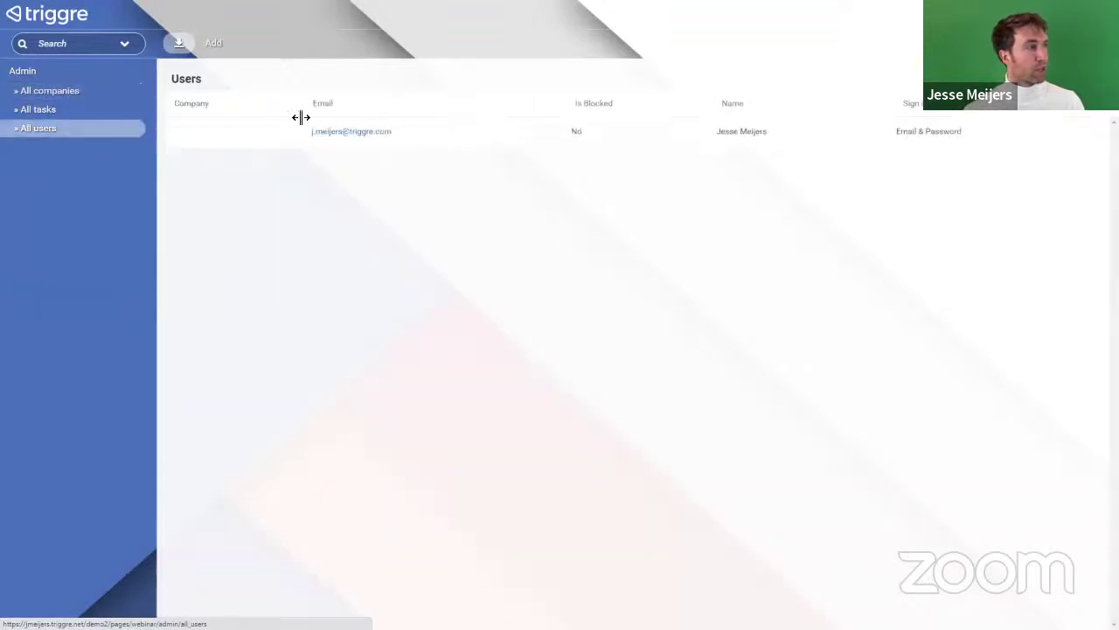
pyautogui.click(241, 128)
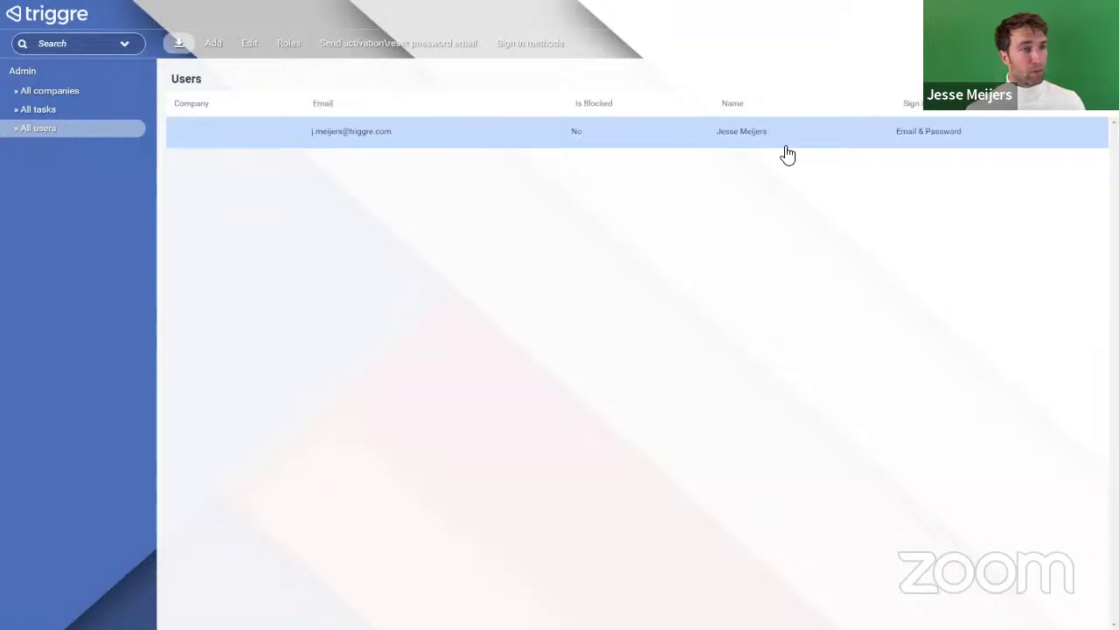
pyautogui.click(44, 91)
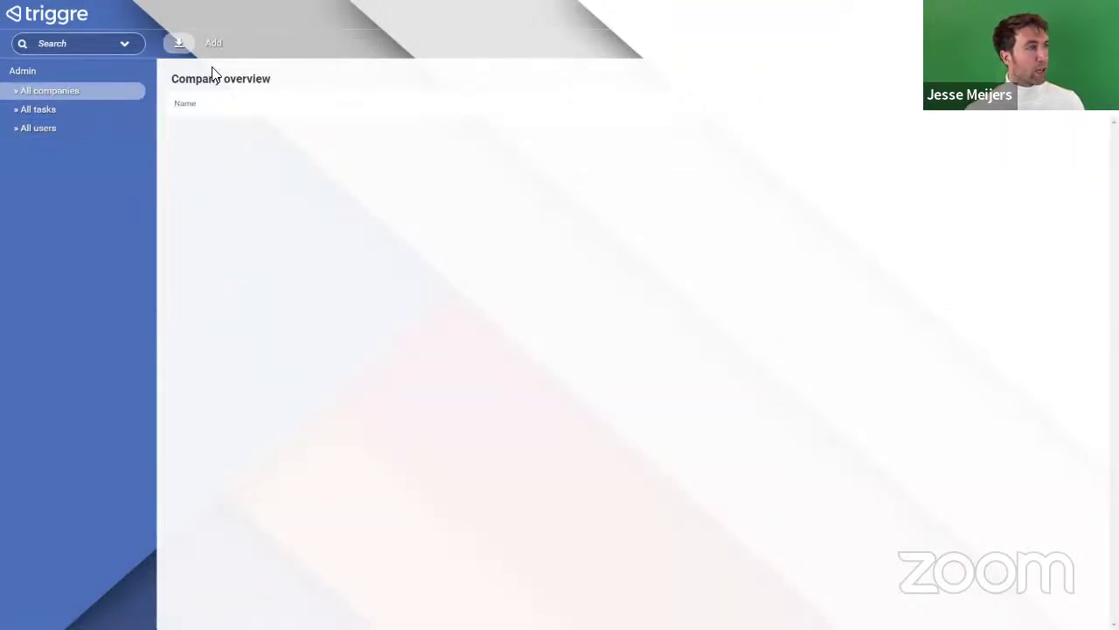
pyautogui.click(214, 42)
pyautogui.click(360, 105)
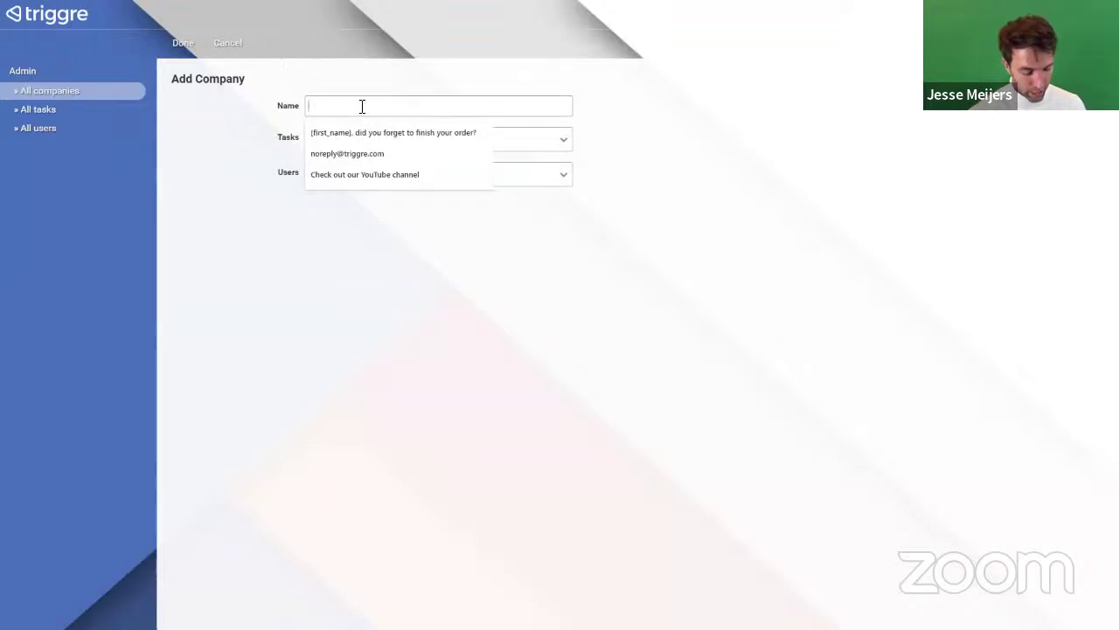
pyautogui.write('Codem4p')
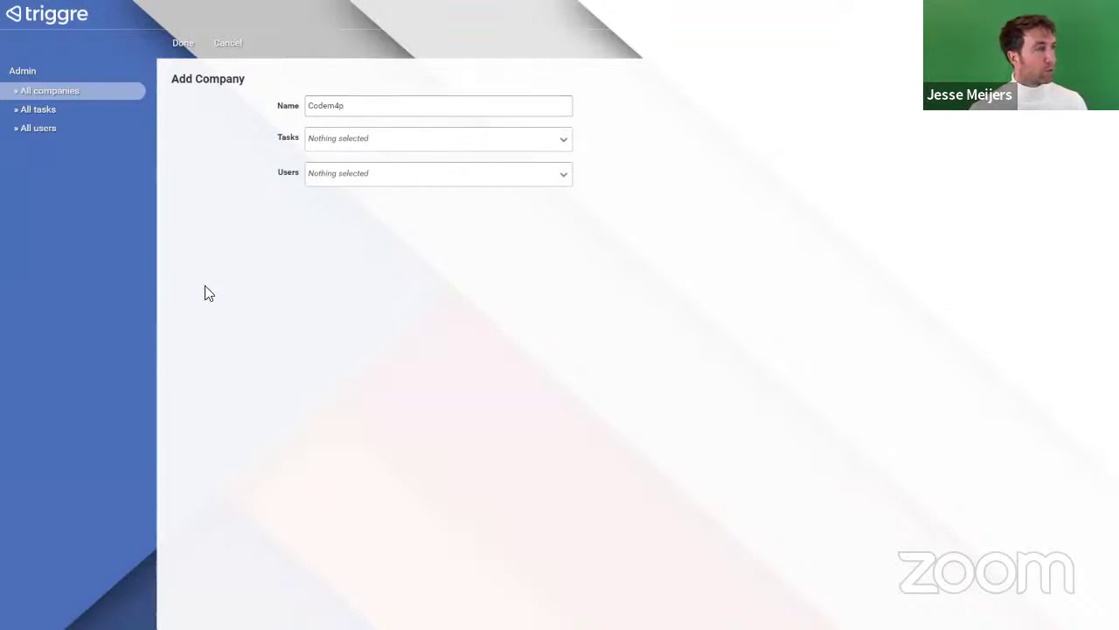
pyautogui.click(185, 44)
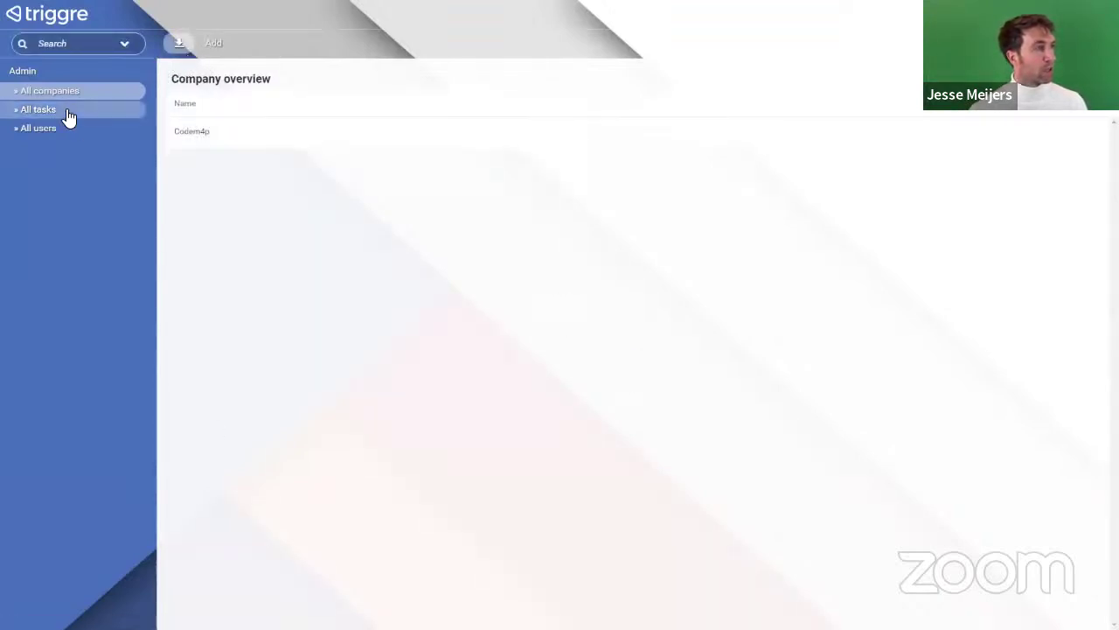
# Step: Edit the existing user and assign them to company Codem4p
pyautogui.click(42, 131)
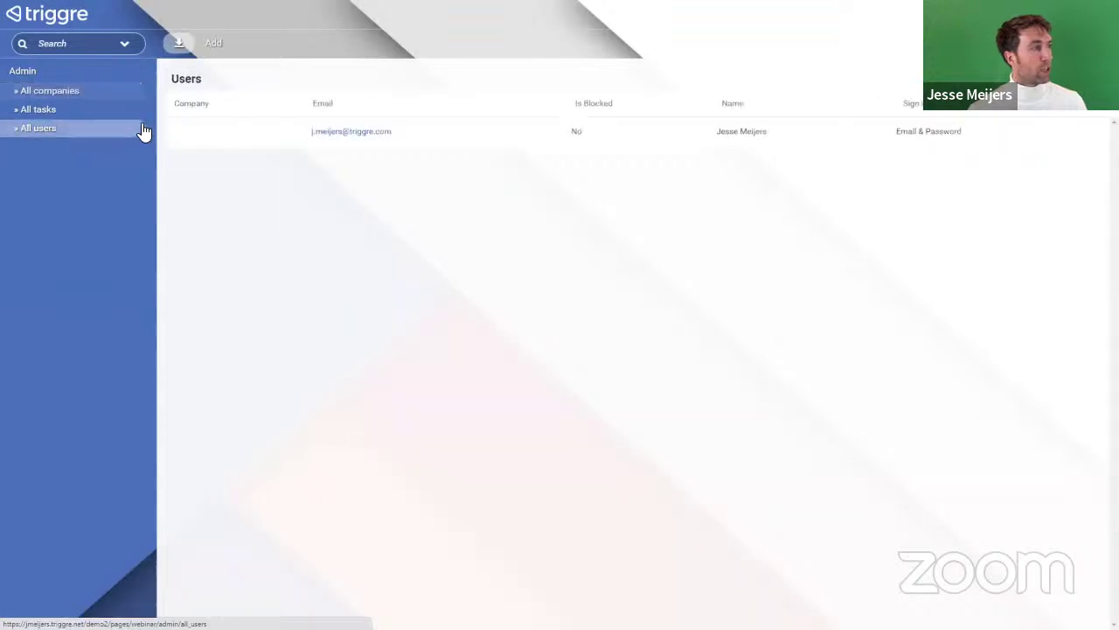
pyautogui.click(210, 133)
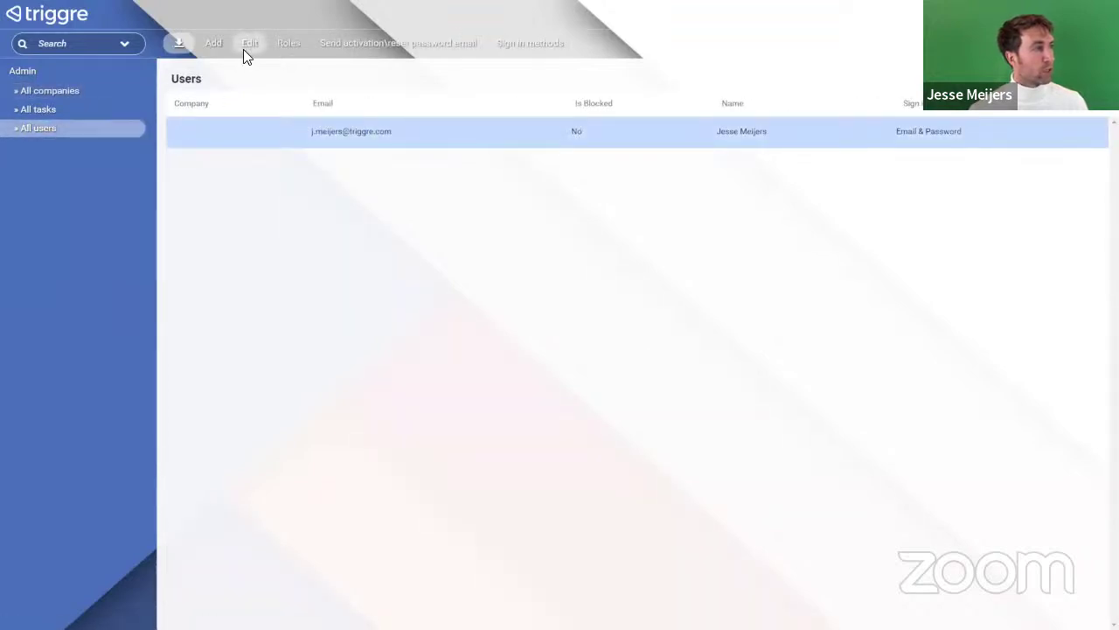
pyautogui.click(248, 46)
pyautogui.click(362, 110)
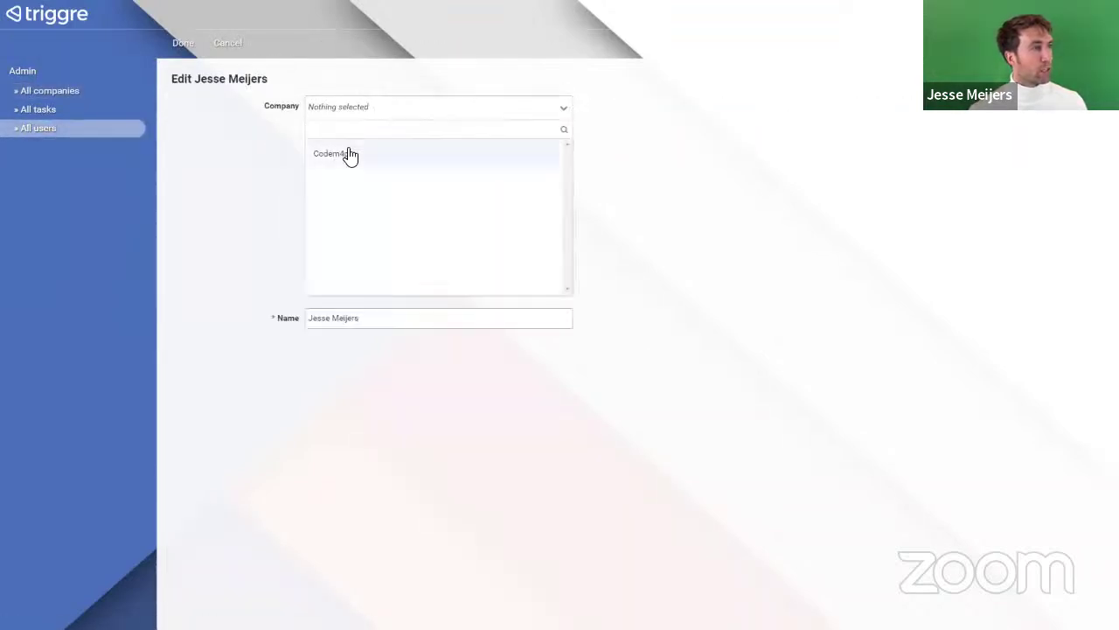
pyautogui.click(348, 156)
pyautogui.click(181, 45)
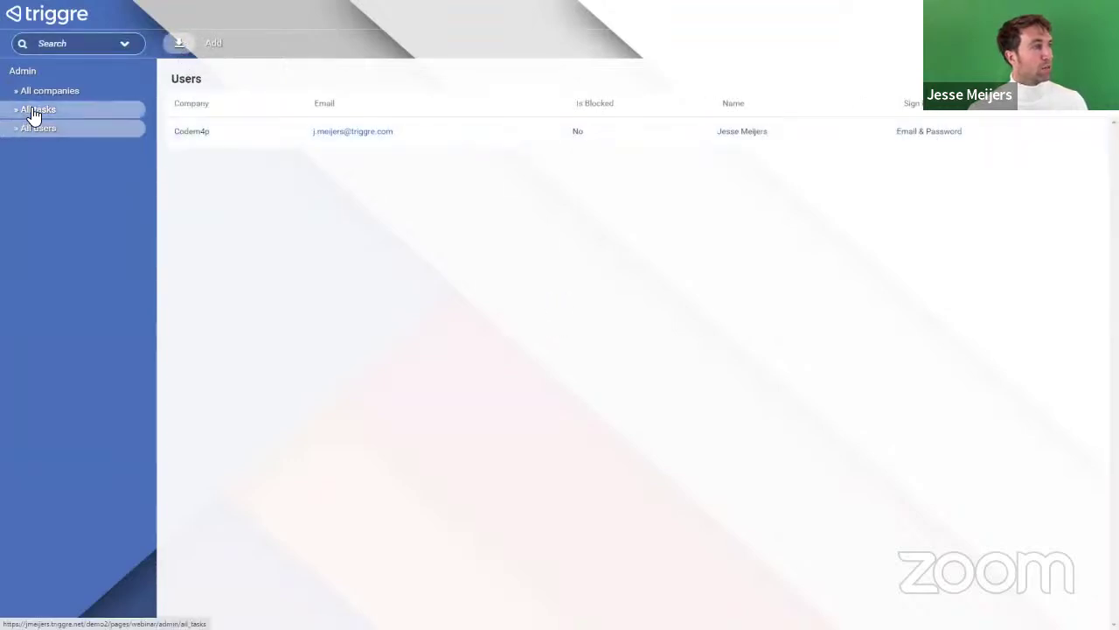
# Step: Add a 'Do webinar' task with status New linked to Codem4p
pyautogui.click(37, 110)
pyautogui.click(215, 45)
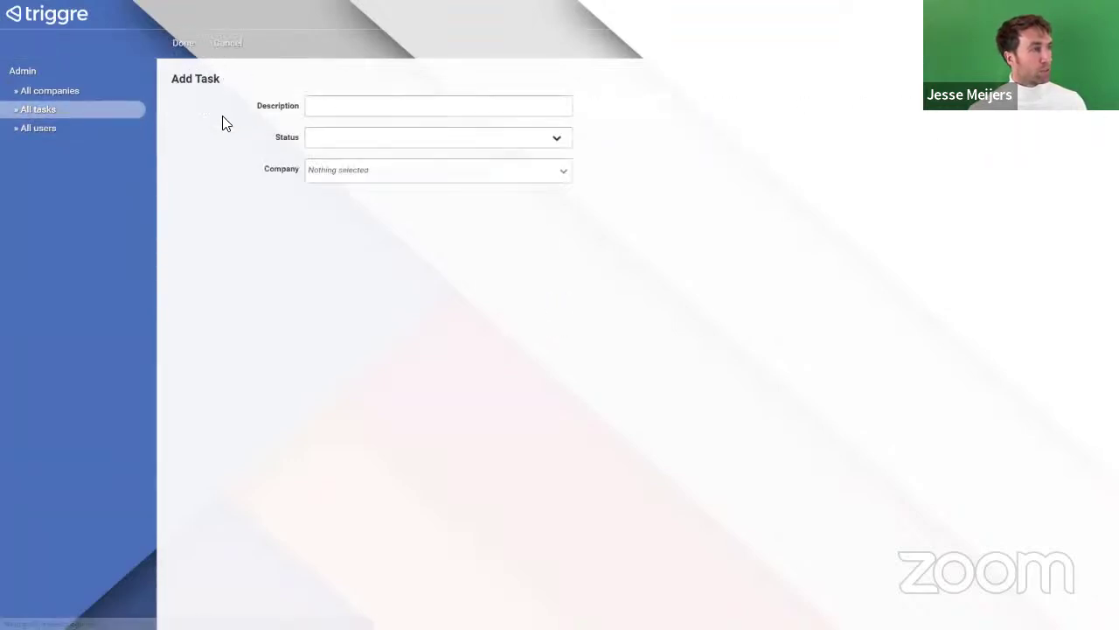
pyautogui.click(365, 112)
pyautogui.write('Triggre')
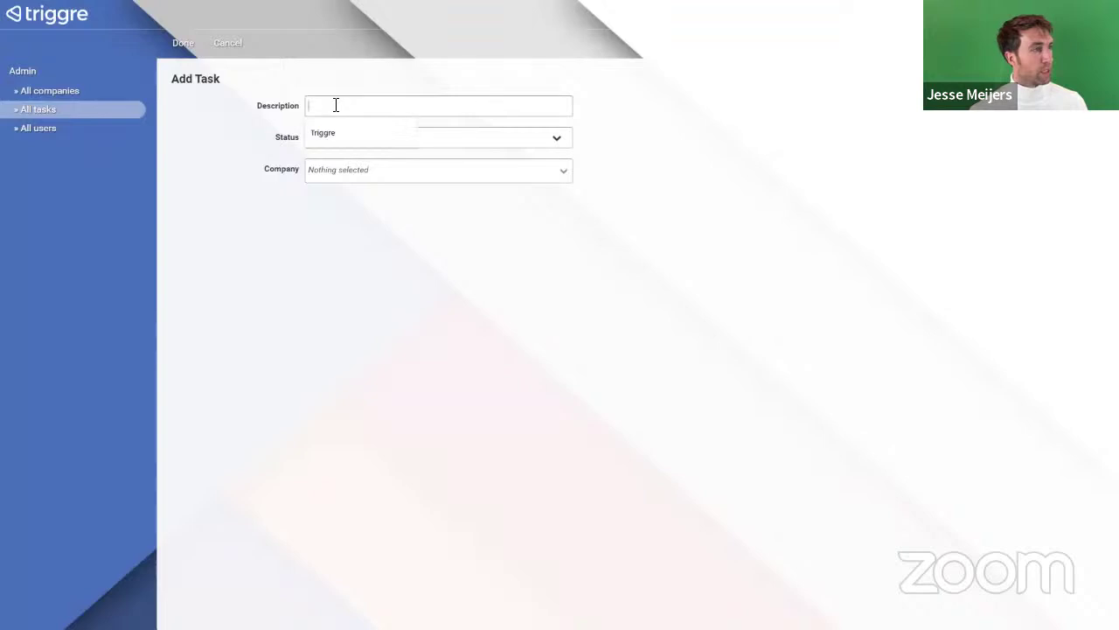
pyautogui.click(320, 140)
pyautogui.click(331, 106)
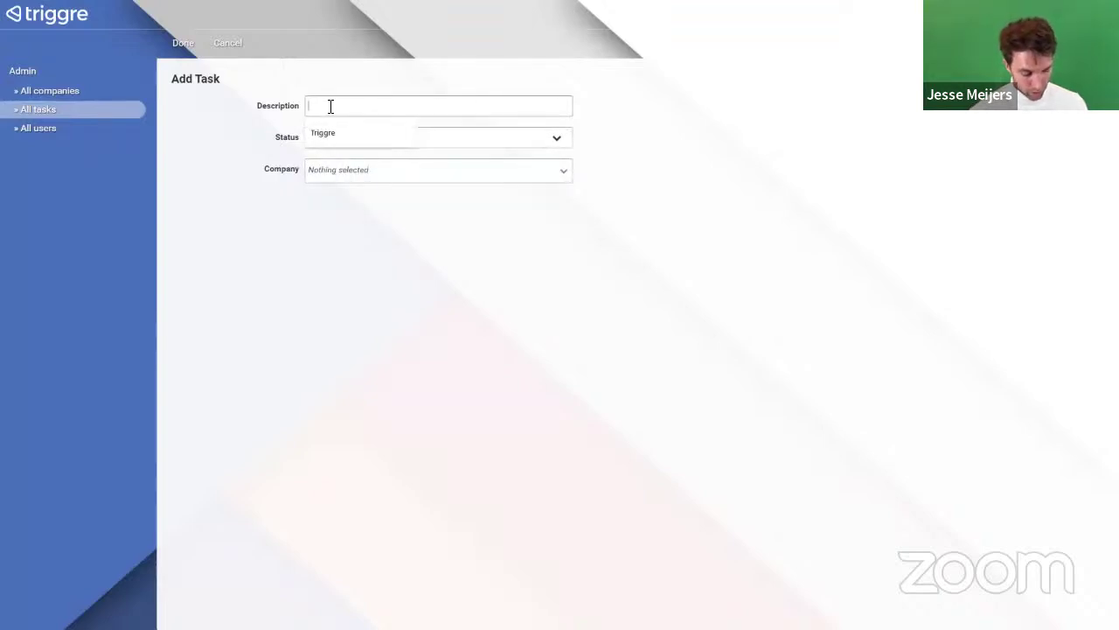
pyautogui.write('C')
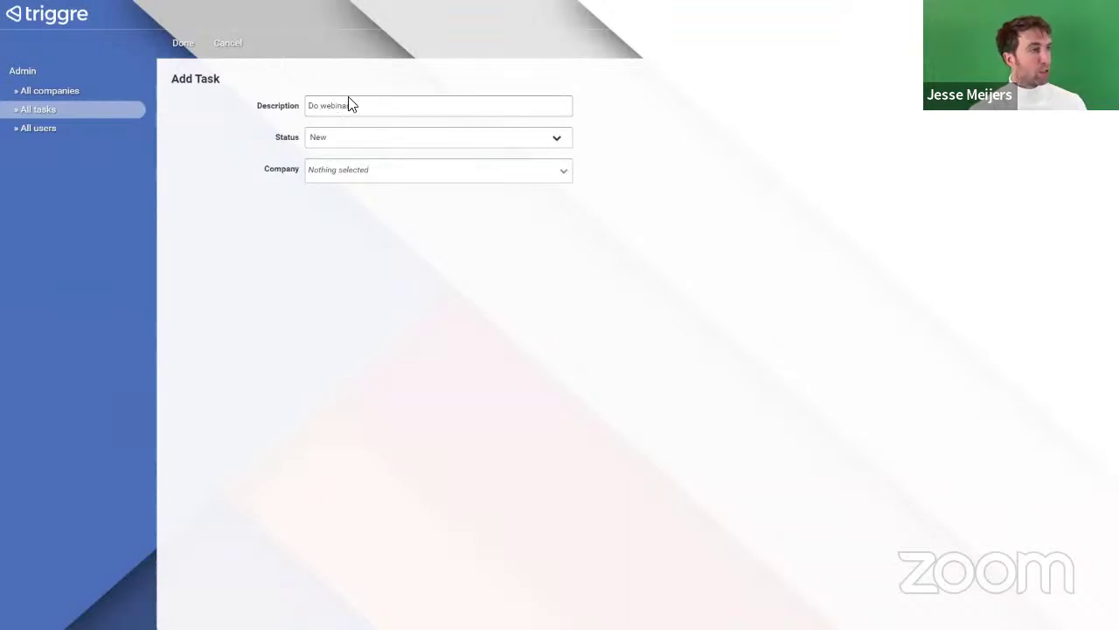
pyautogui.click(362, 171)
pyautogui.click(344, 217)
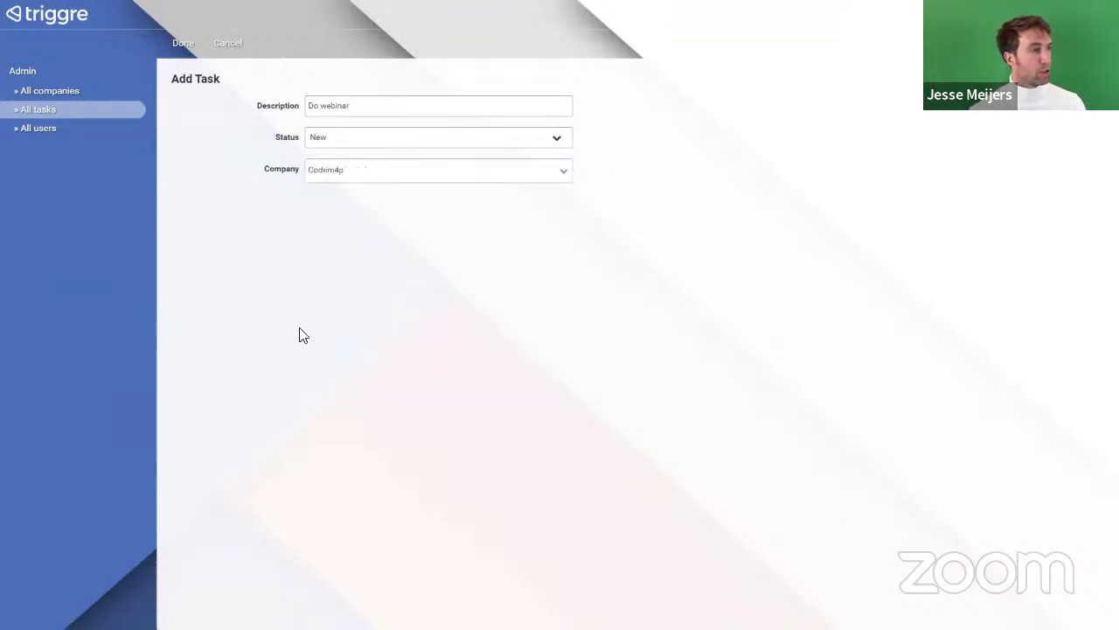
pyautogui.click(178, 46)
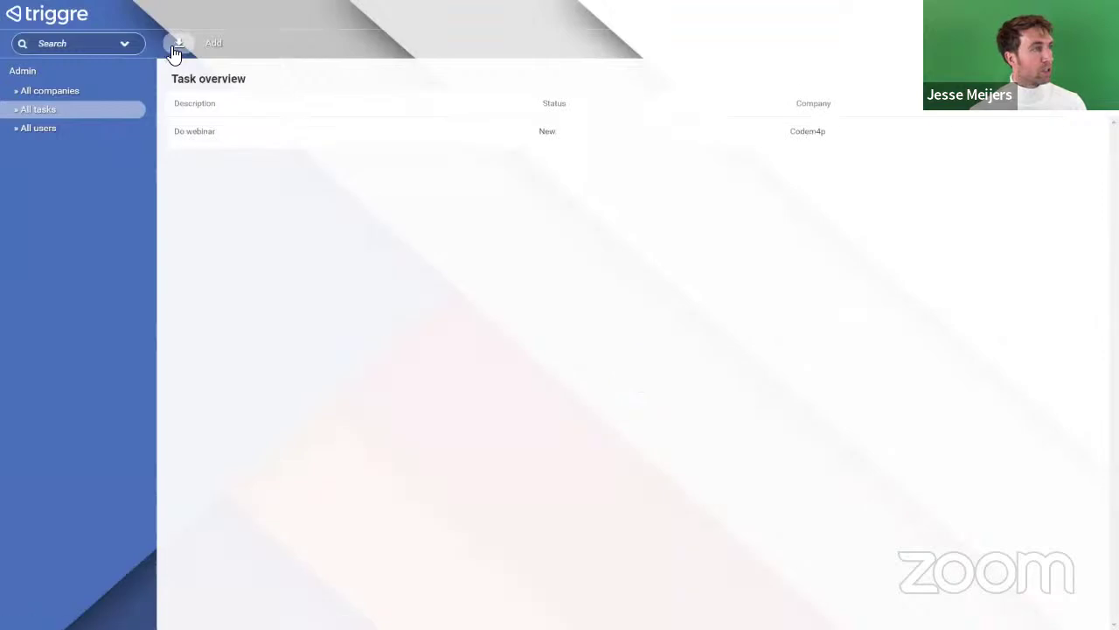
# Step: Add a new user named 'Other user' with a saved e-mail address
pyautogui.click(43, 130)
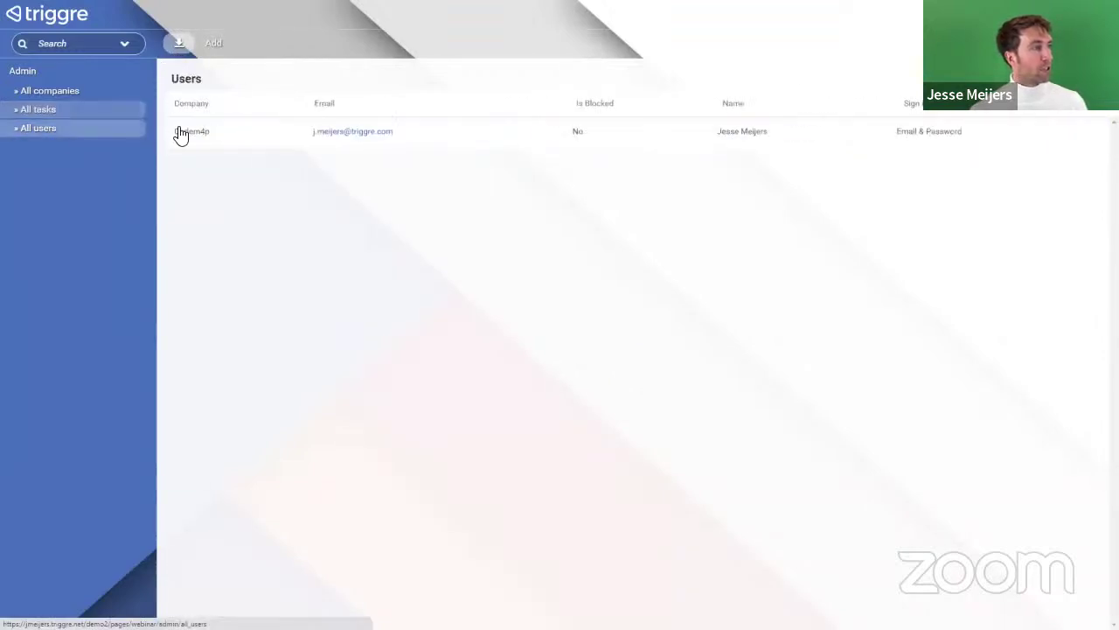
pyautogui.click(217, 48)
pyautogui.click(337, 154)
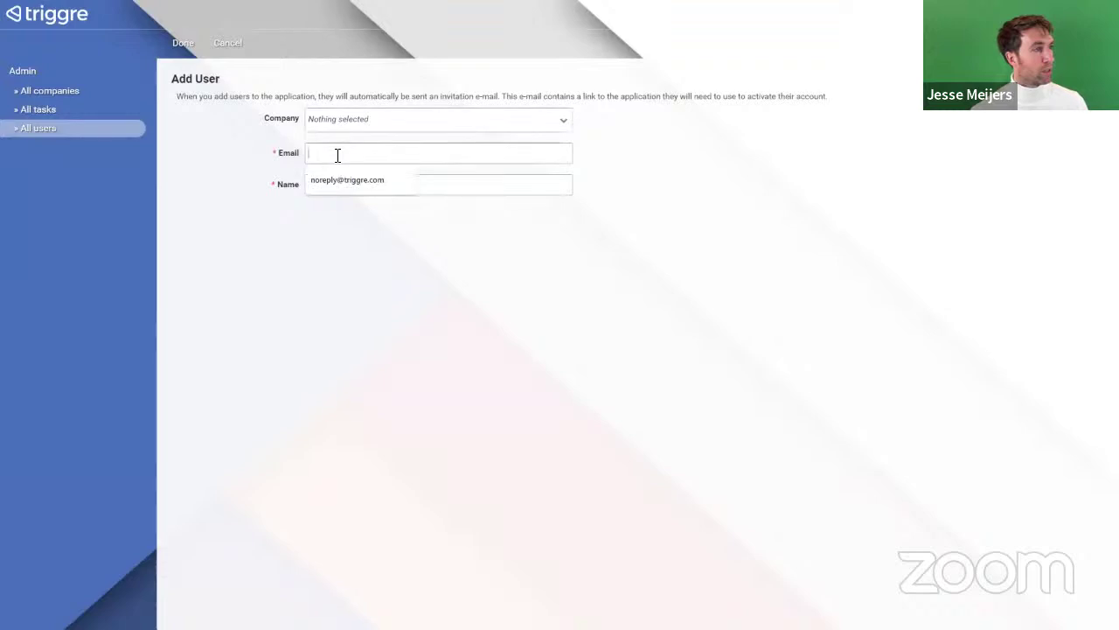
pyautogui.click(345, 185)
pyautogui.click(353, 183)
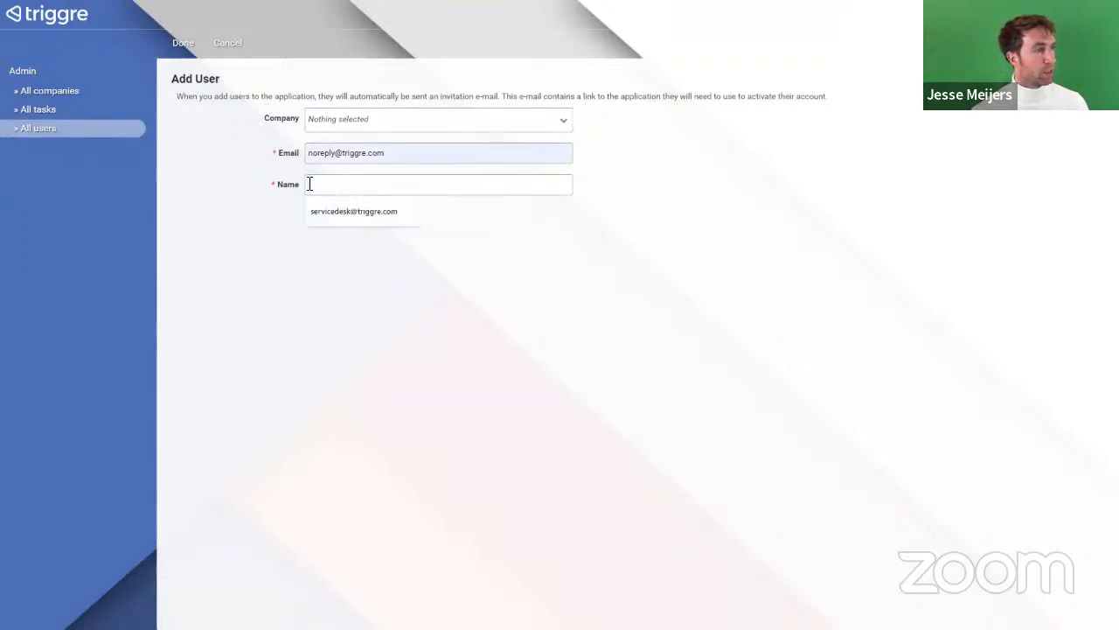
pyautogui.write('Other user')
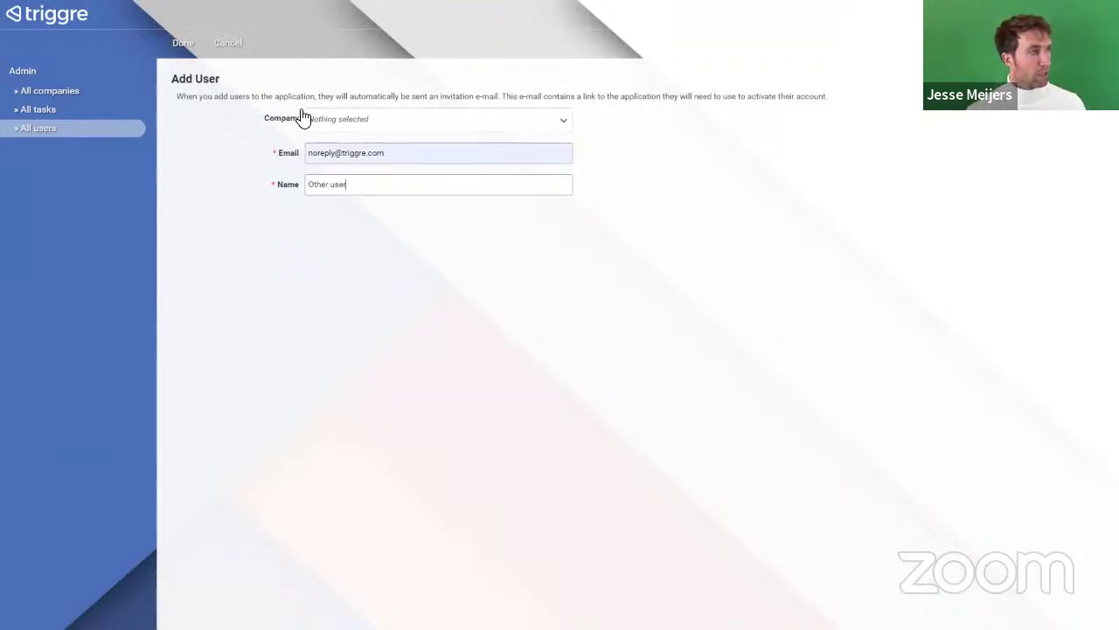
pyautogui.click(183, 45)
# Step: Create a new company named 'Not Codemap'
pyautogui.click(50, 91)
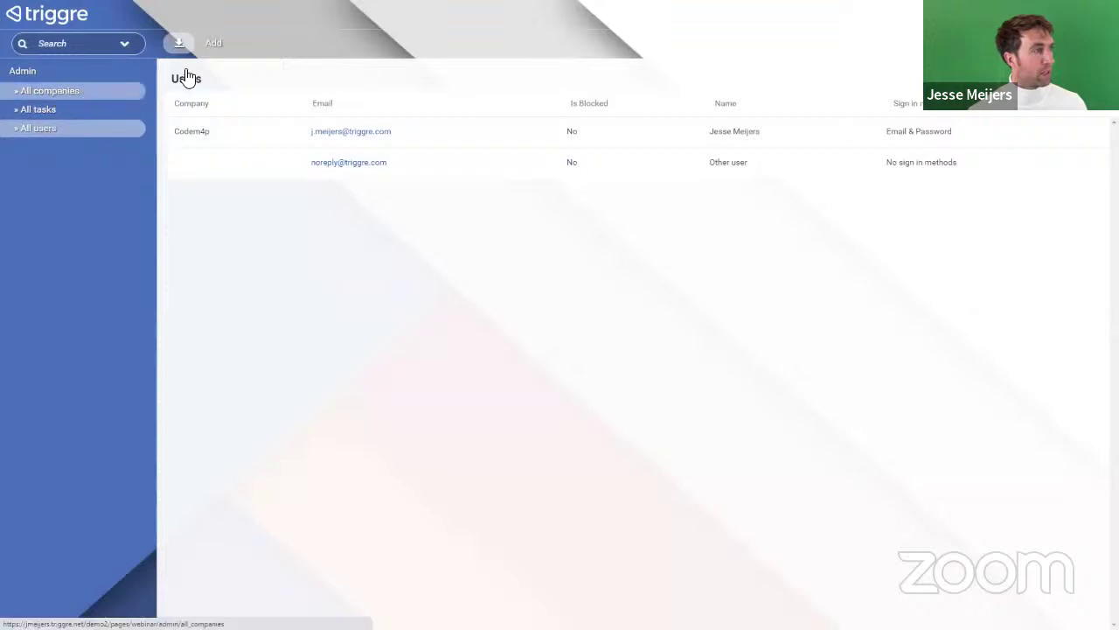
pyautogui.click(210, 45)
pyautogui.click(395, 107)
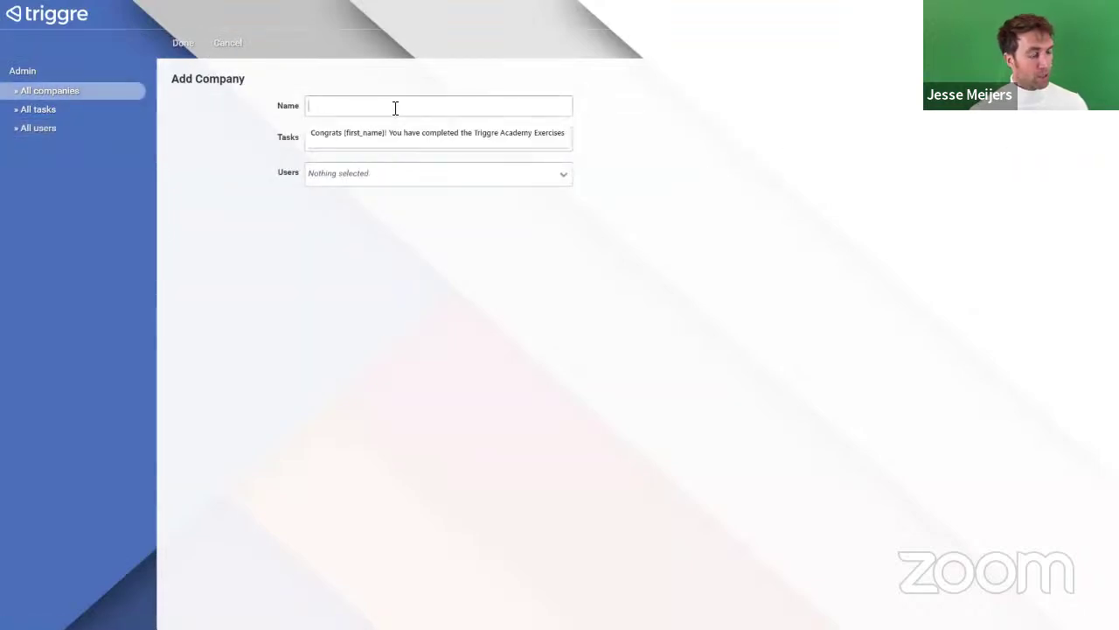
pyautogui.write('Not Codemap')
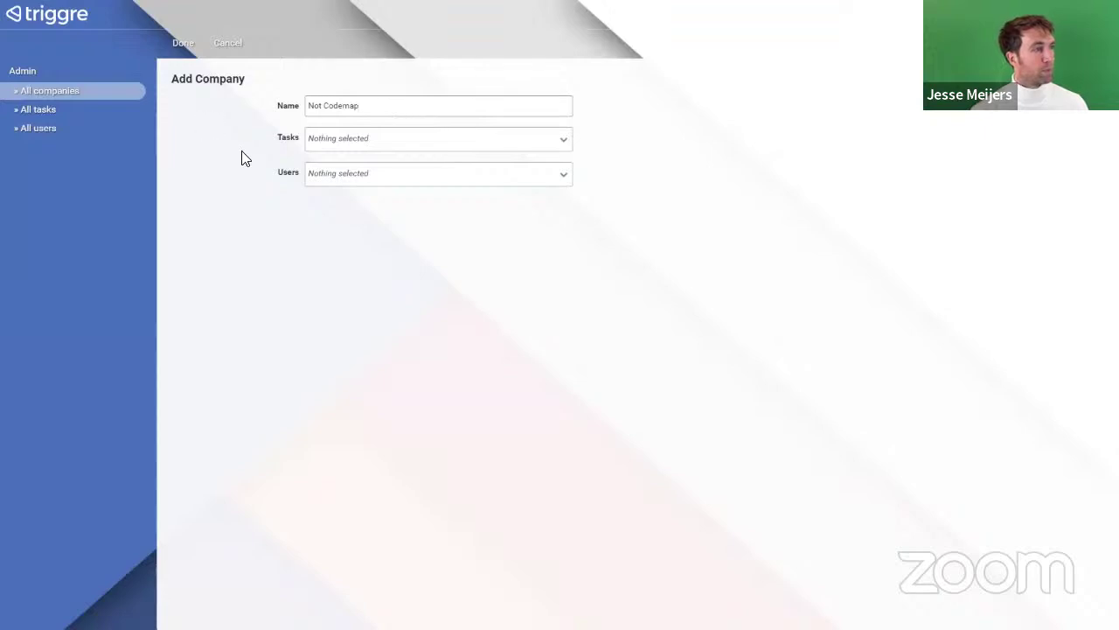
pyautogui.click(182, 44)
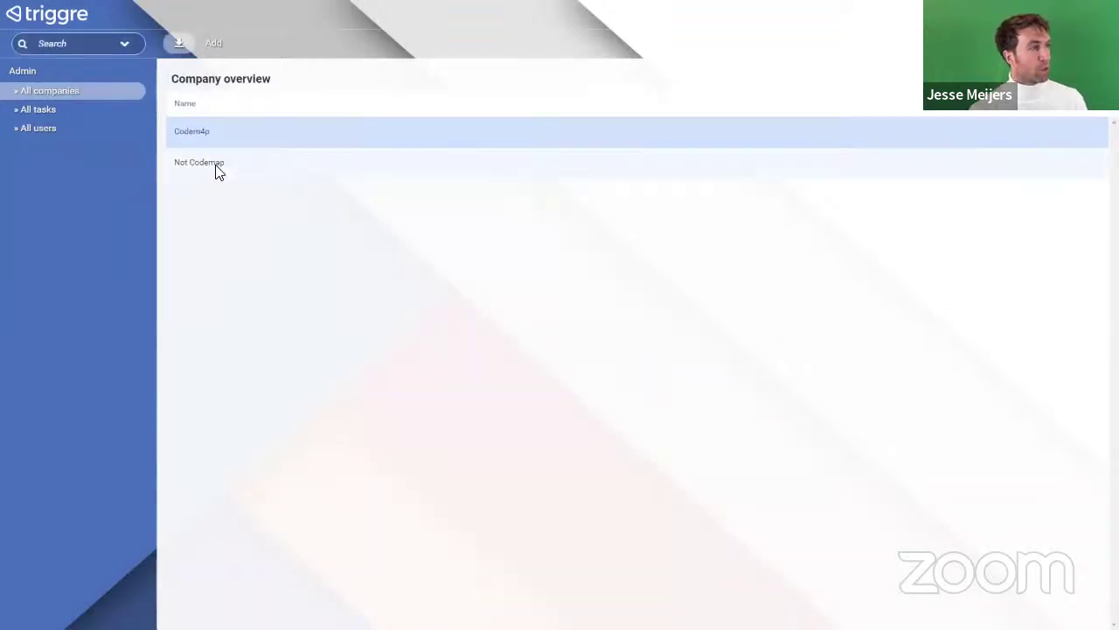
# Step: Assign Other user to the Not Codemap company
pyautogui.click(31, 128)
pyautogui.click(205, 166)
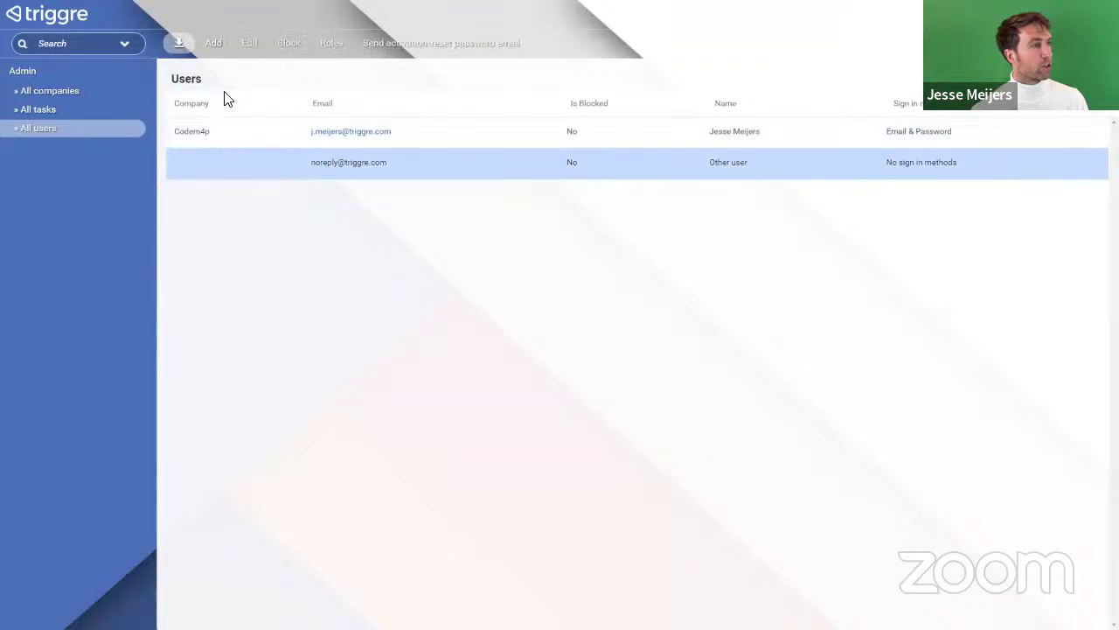
pyautogui.click(258, 44)
pyautogui.click(364, 109)
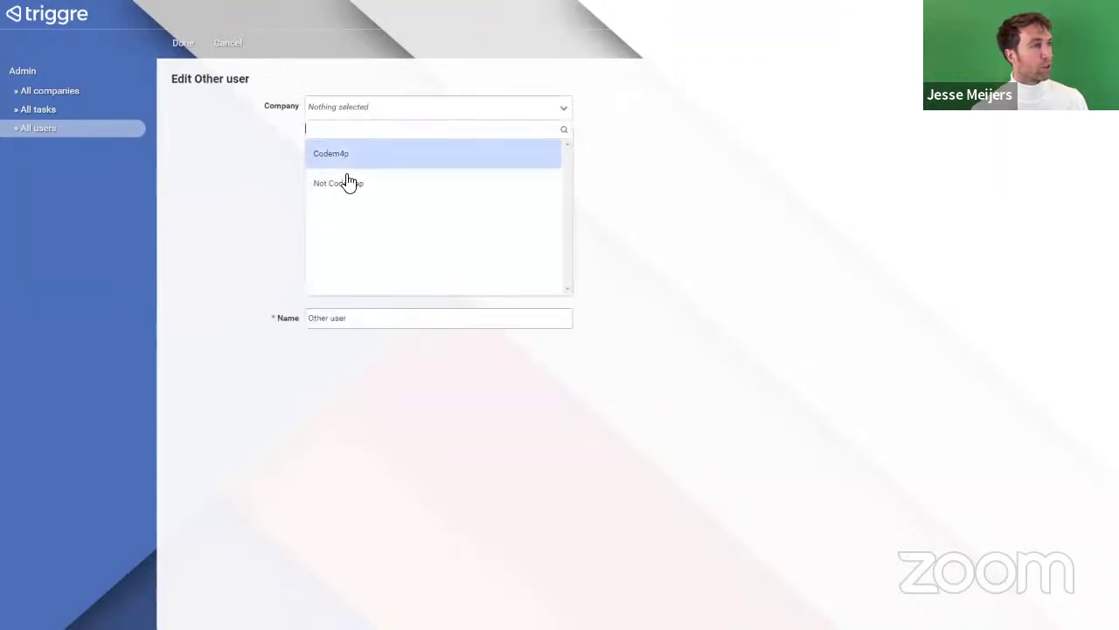
pyautogui.click(342, 184)
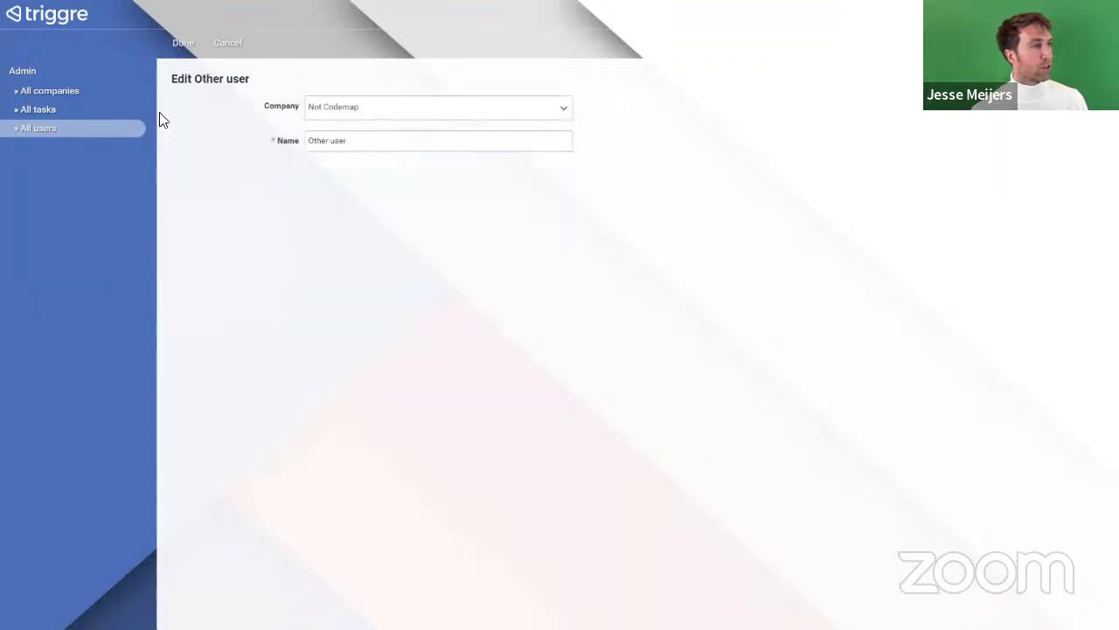
pyautogui.click(180, 43)
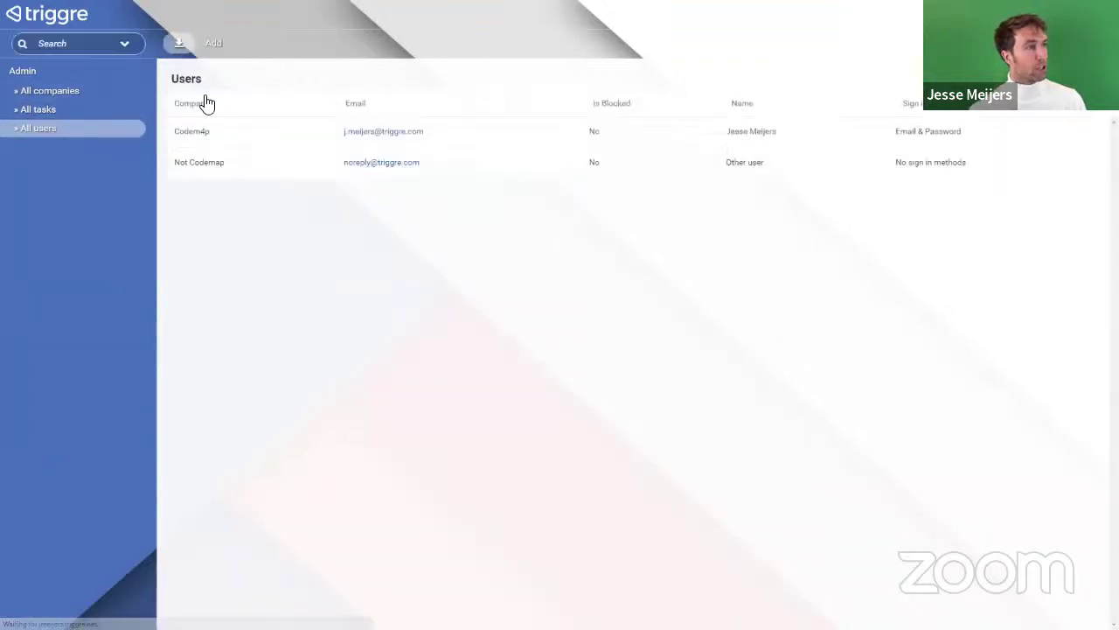
# Step: Add task 'Hidden task for Not Codemap' with status In progress, linked to Not Codemap
pyautogui.click(37, 112)
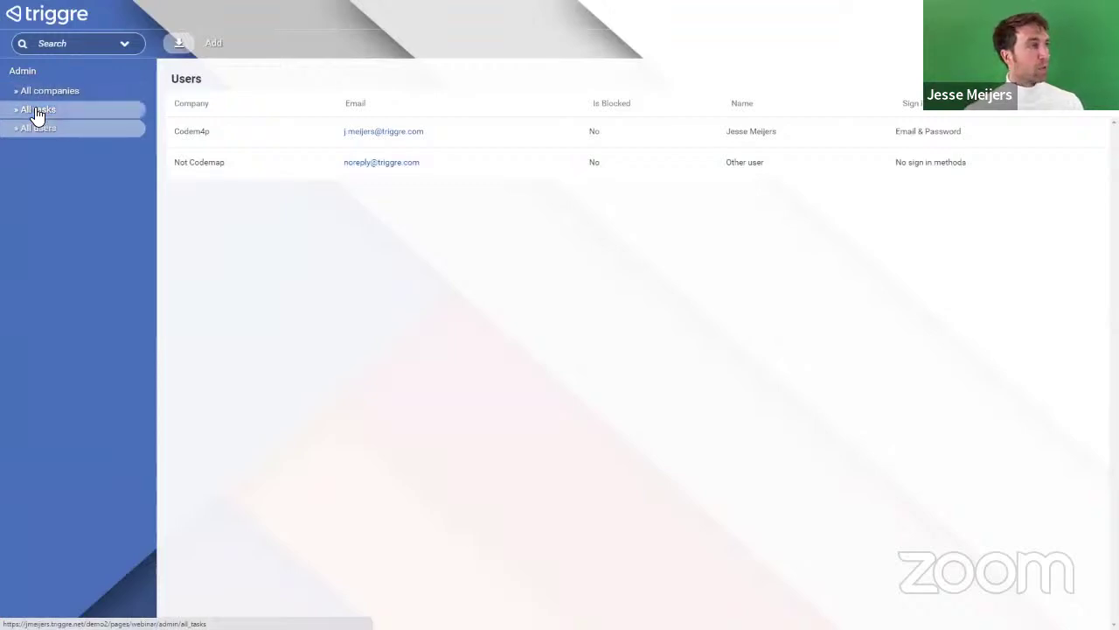
pyautogui.click(216, 48)
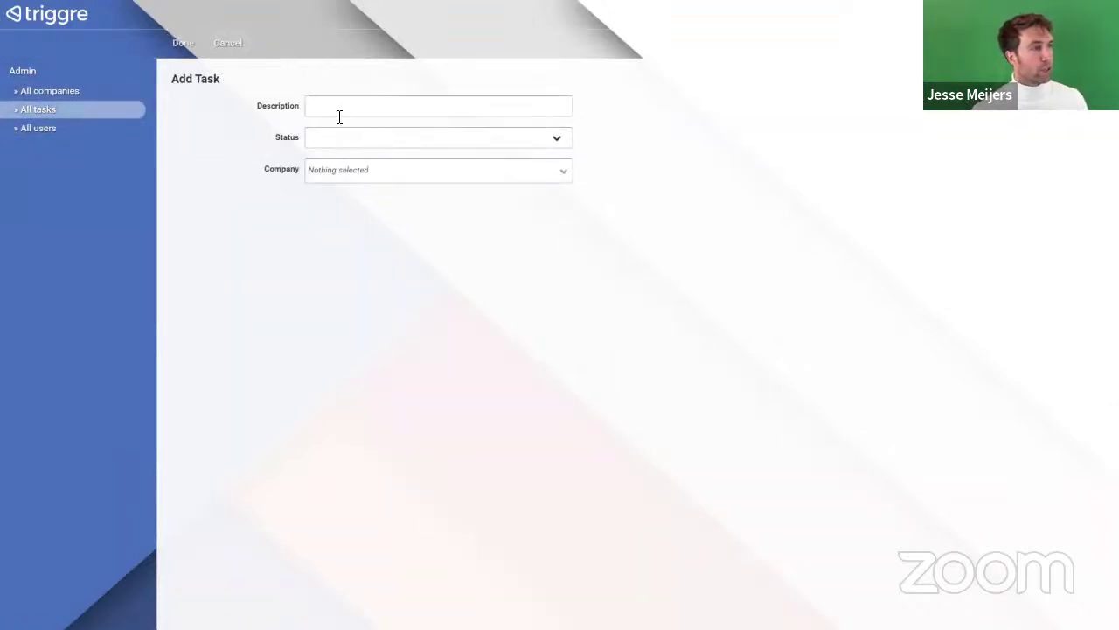
pyautogui.click(339, 114)
pyautogui.write('Hidden task for Not Codemap')
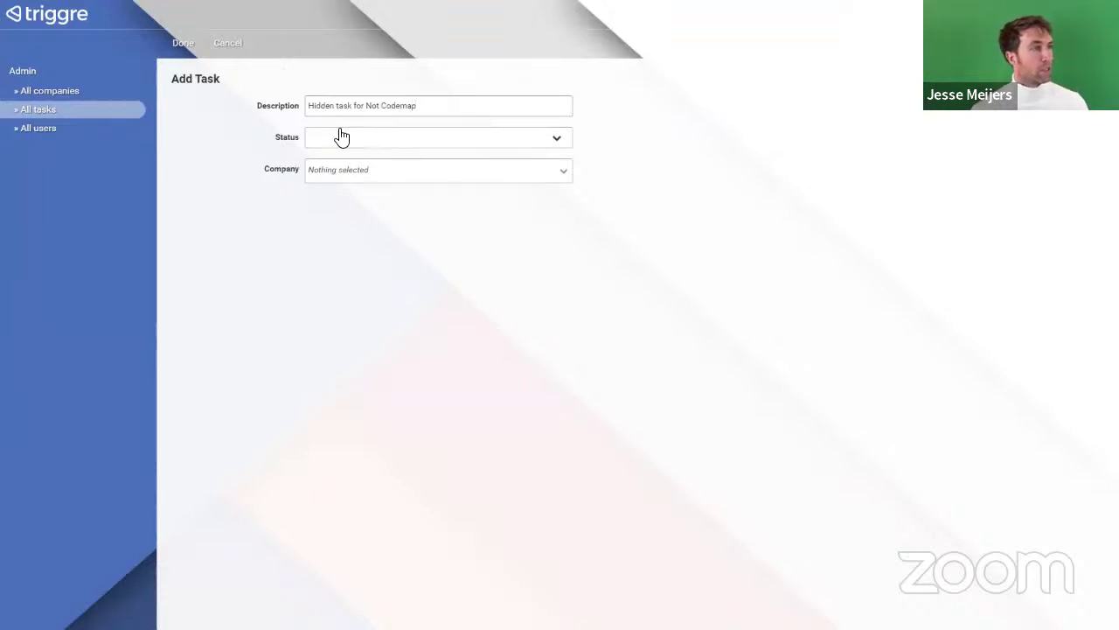
pyautogui.click(340, 138)
pyautogui.click(338, 186)
pyautogui.click(350, 175)
pyautogui.click(351, 249)
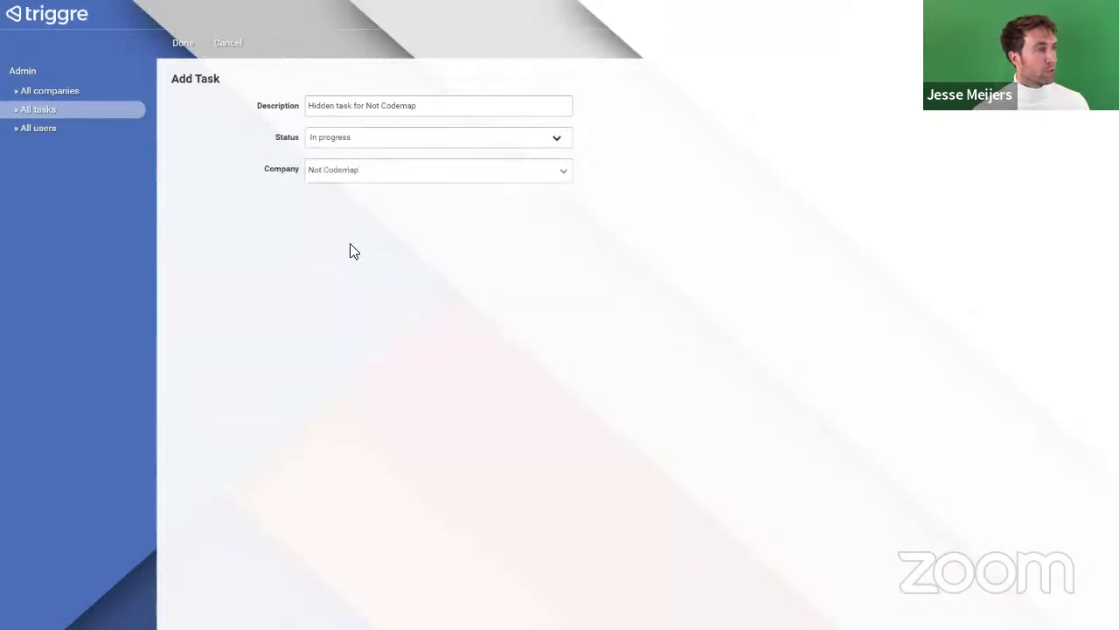
pyautogui.click(181, 42)
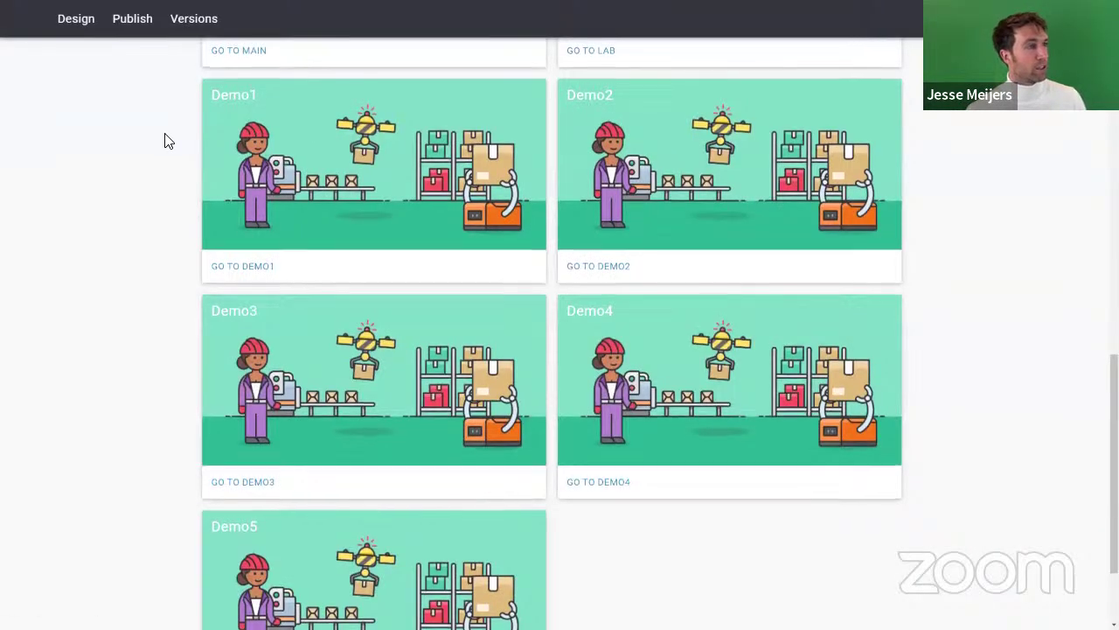
# Step: Add an empty user flow named 'My tasks' in the application design
pyautogui.scroll(10, 166, 142)
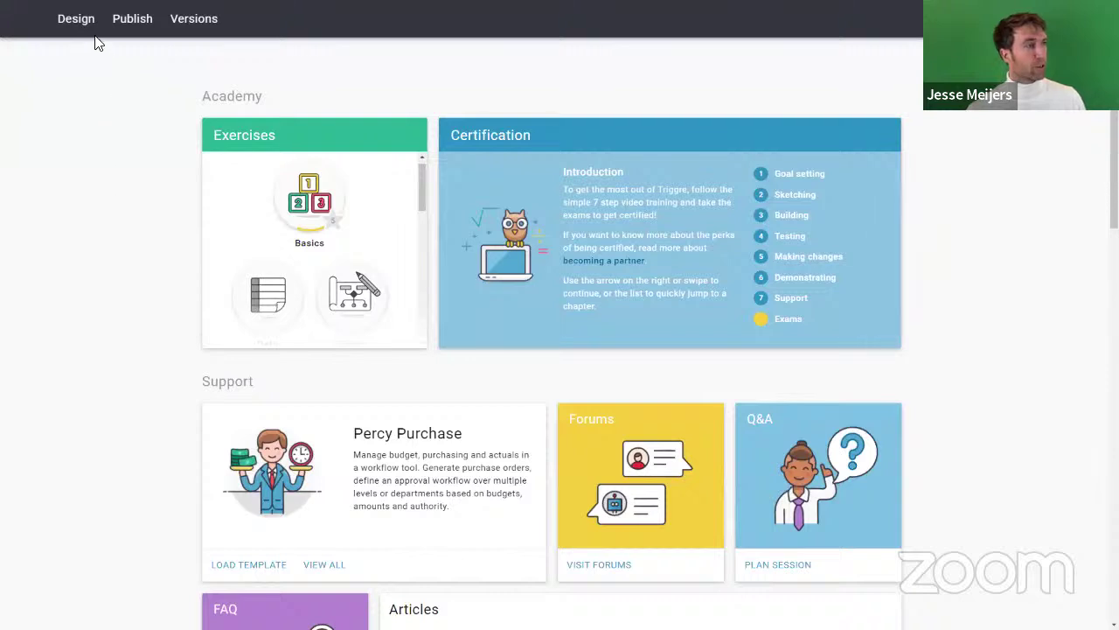
pyautogui.click(74, 18)
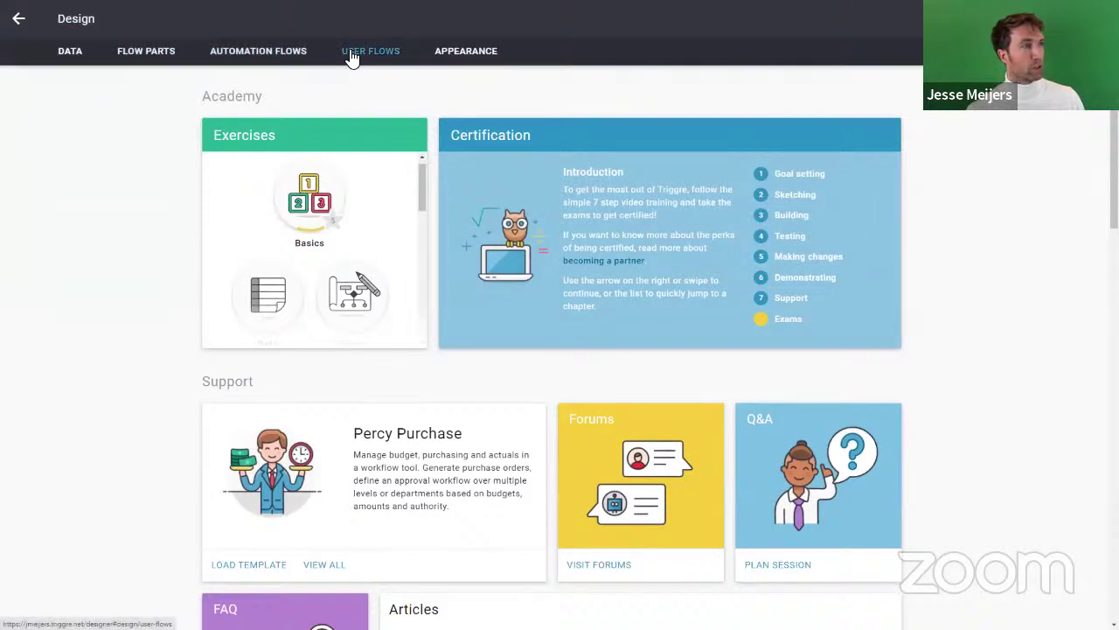
pyautogui.click(350, 55)
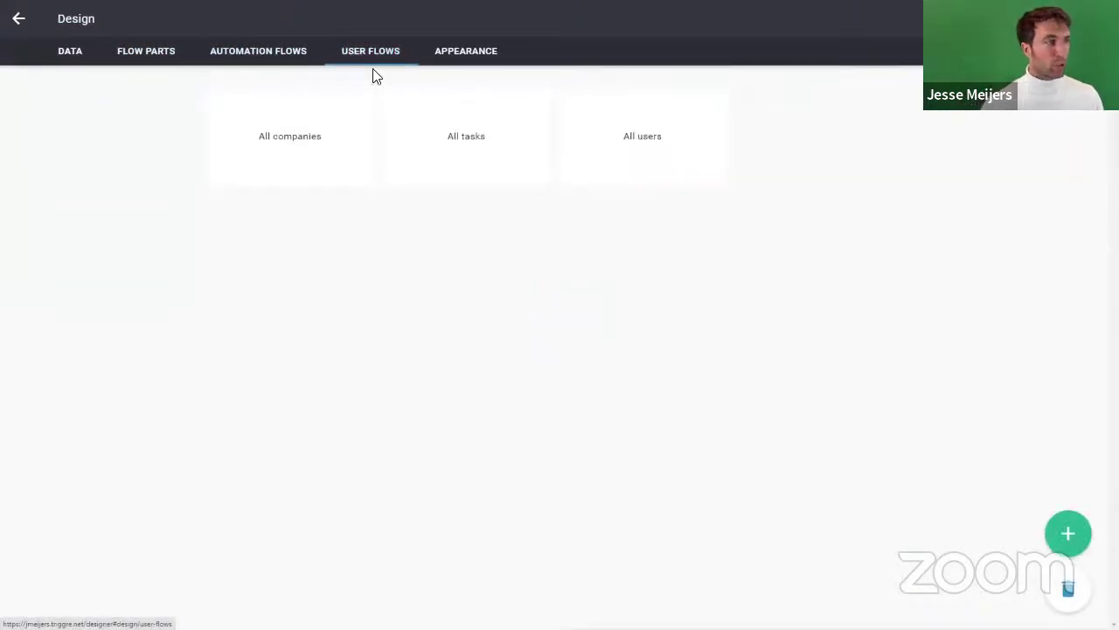
pyautogui.click(1059, 536)
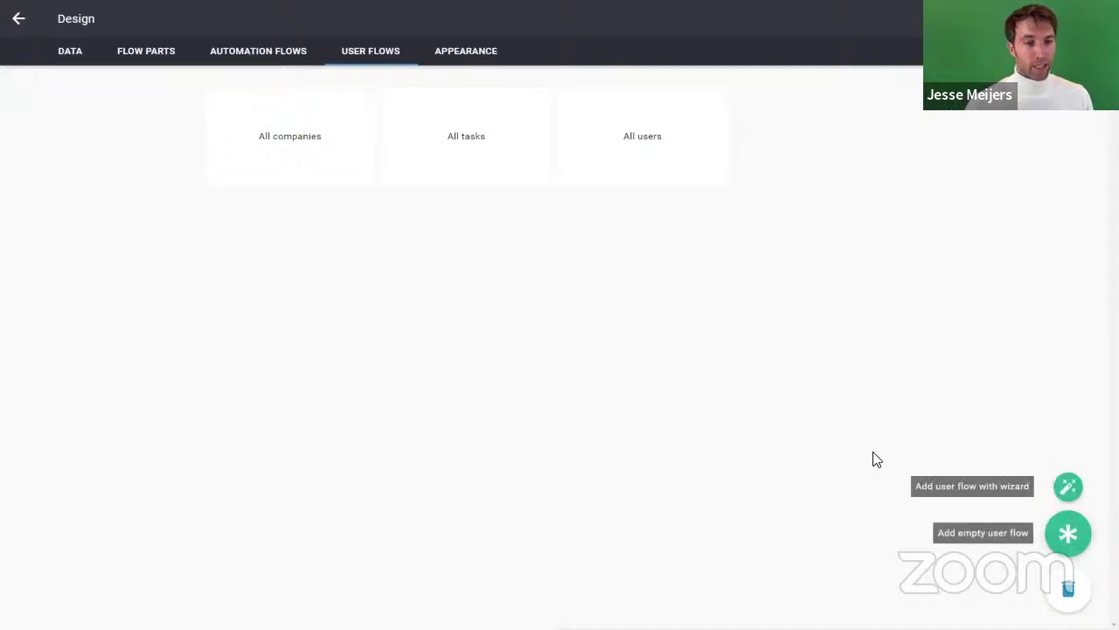
pyautogui.click(1072, 537)
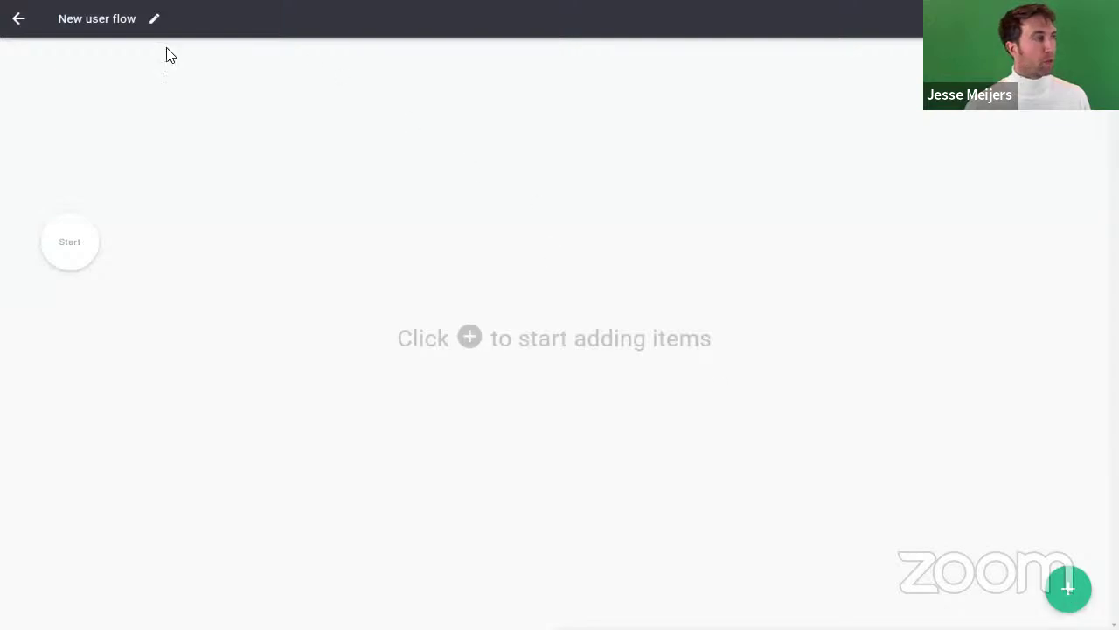
pyautogui.click(154, 19)
pyautogui.moveTo(550, 321); pyautogui.dragTo(406, 324)
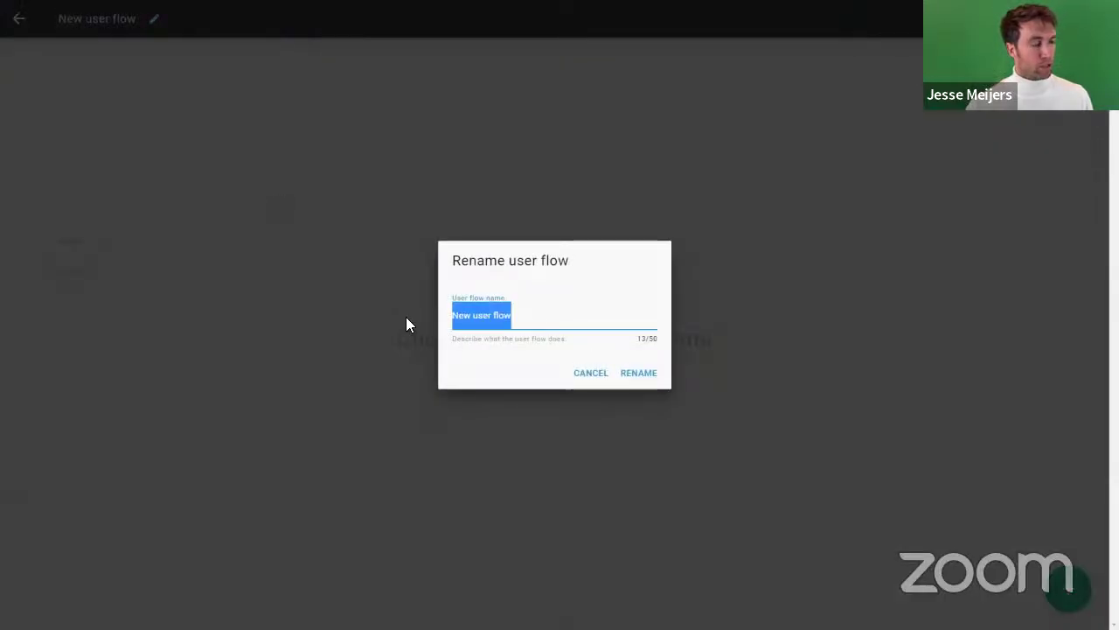
pyautogui.write('My tasks')
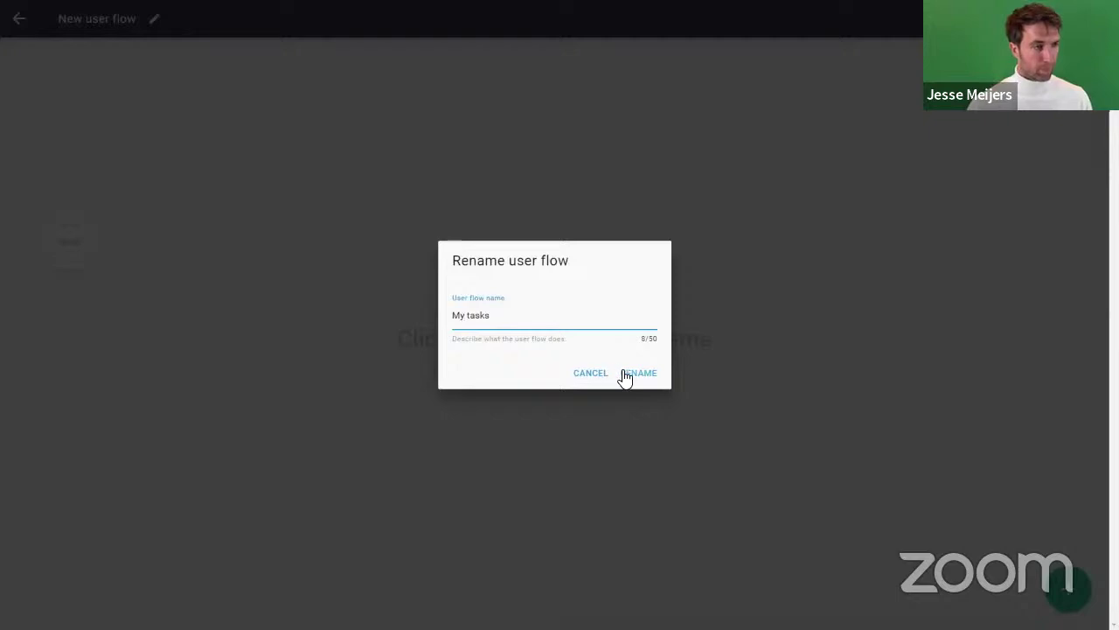
pyautogui.click(623, 374)
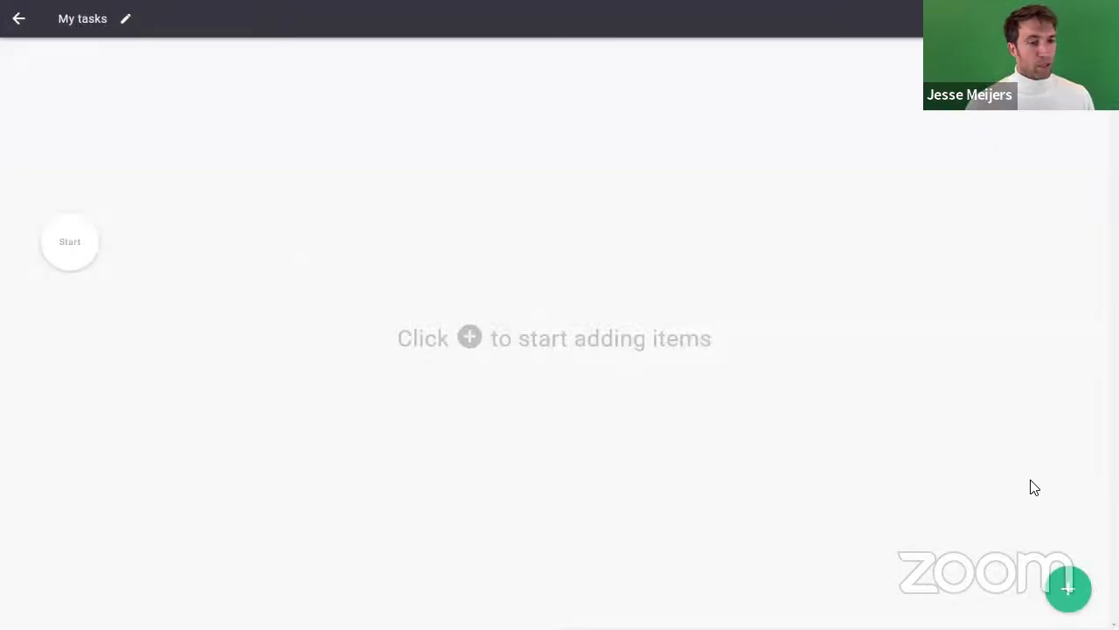
# Step: Add a 'My tasks' page step after Start and open it in the page designer
pyautogui.click(1068, 585)
pyautogui.click(88, 258)
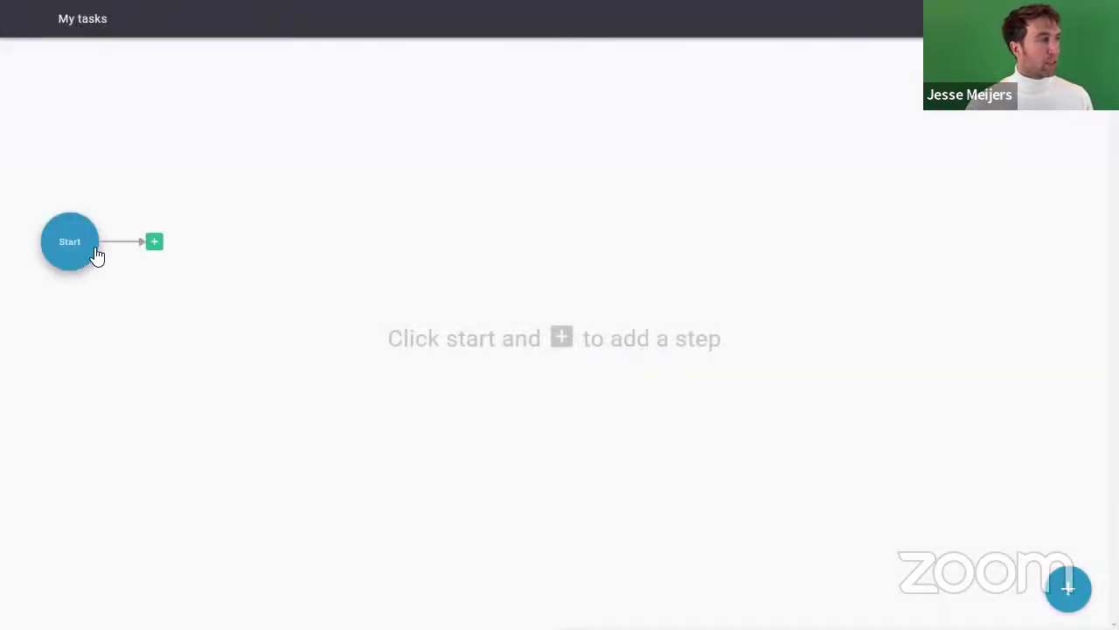
pyautogui.click(151, 246)
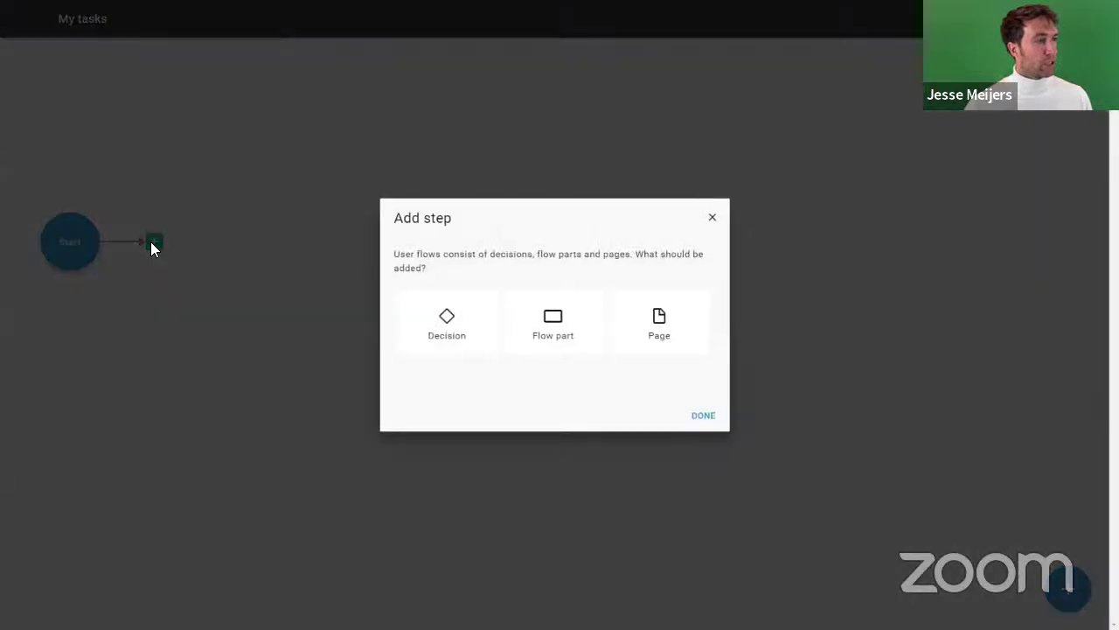
pyautogui.click(671, 343)
pyautogui.click(704, 418)
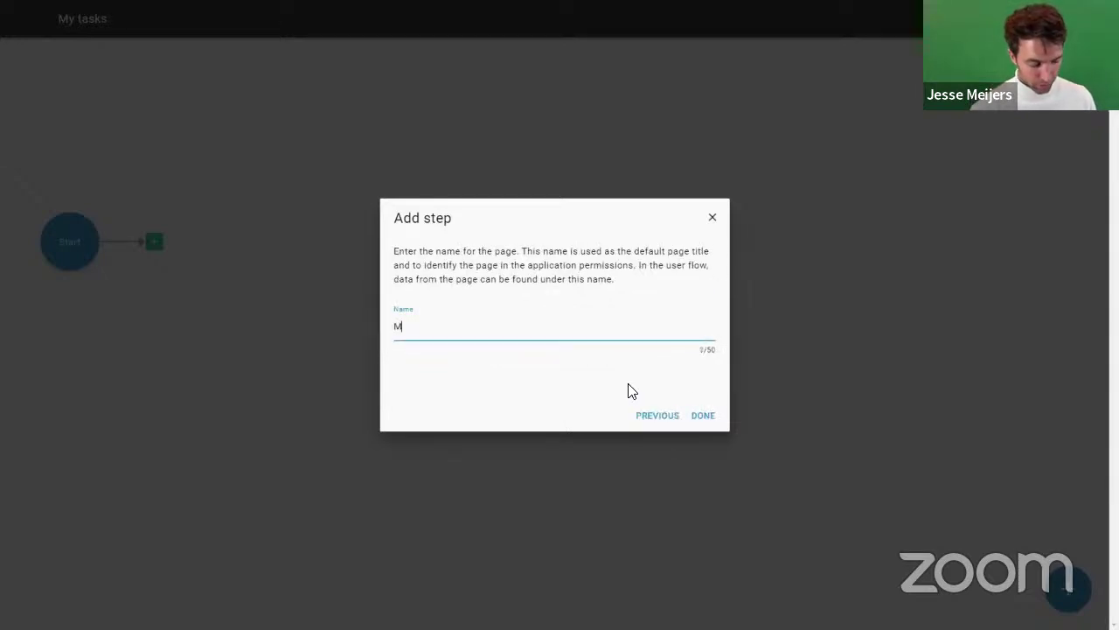
pyautogui.write('My tasks')
pyautogui.press('Return')
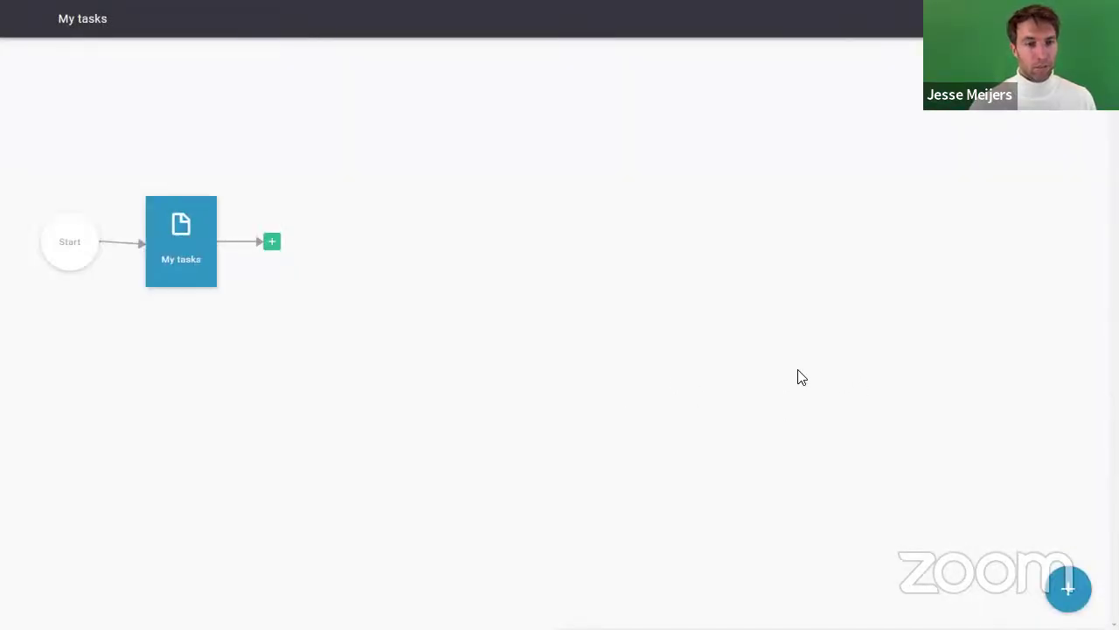
pyautogui.click(1071, 590)
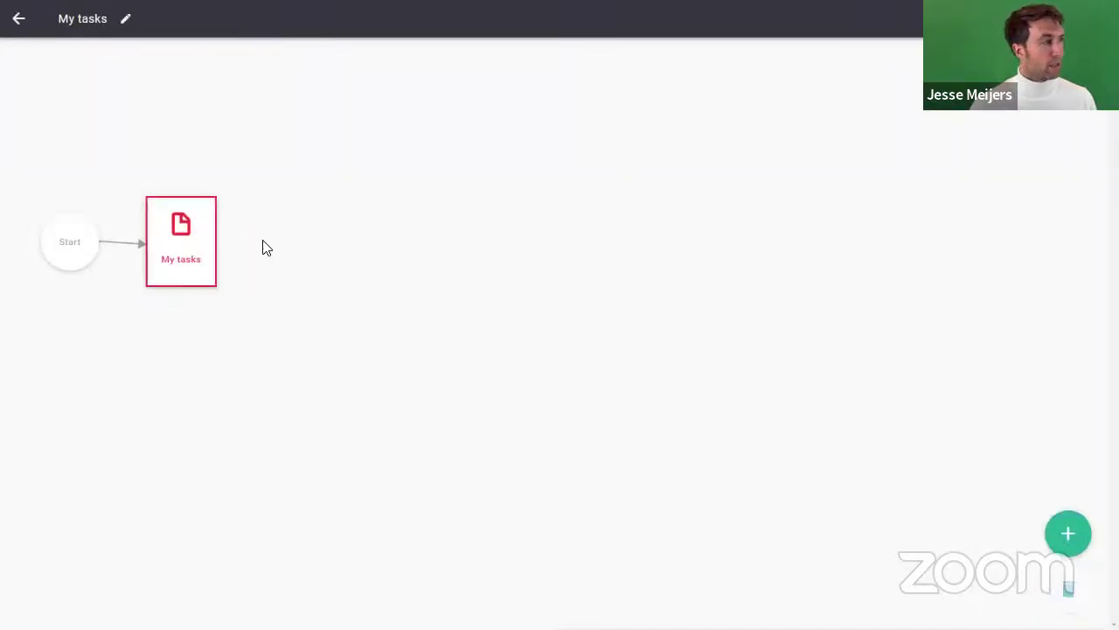
pyautogui.click(192, 248)
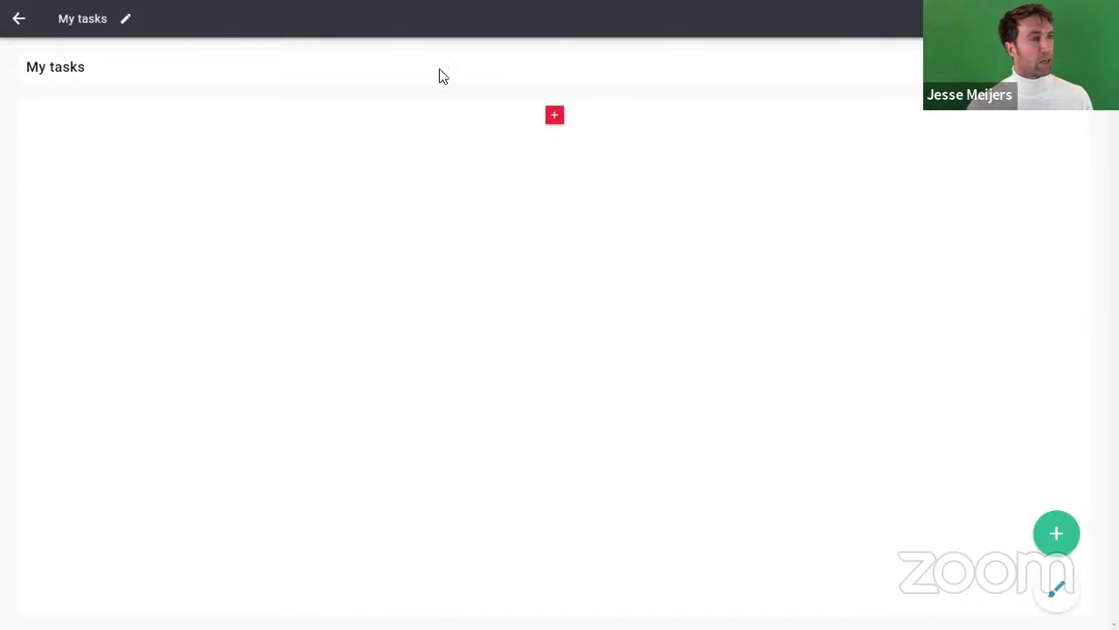
# Step: Add a full-block table to My tasks, using Current user > Company > Tasks as its data
pyautogui.click(558, 118)
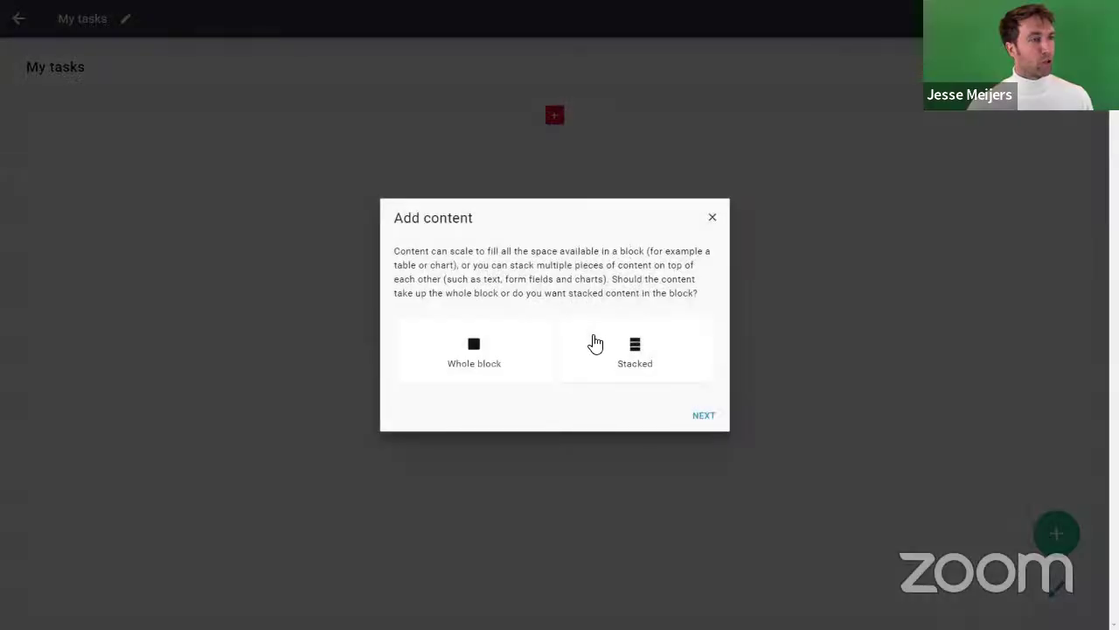
pyautogui.click(476, 348)
pyautogui.click(709, 417)
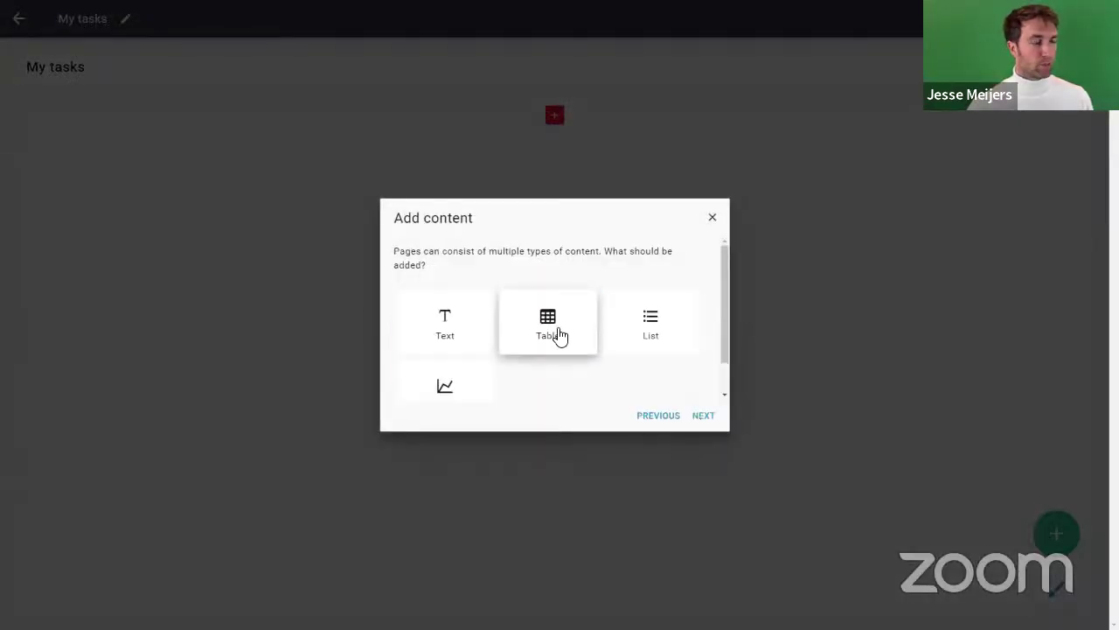
pyautogui.click(531, 341)
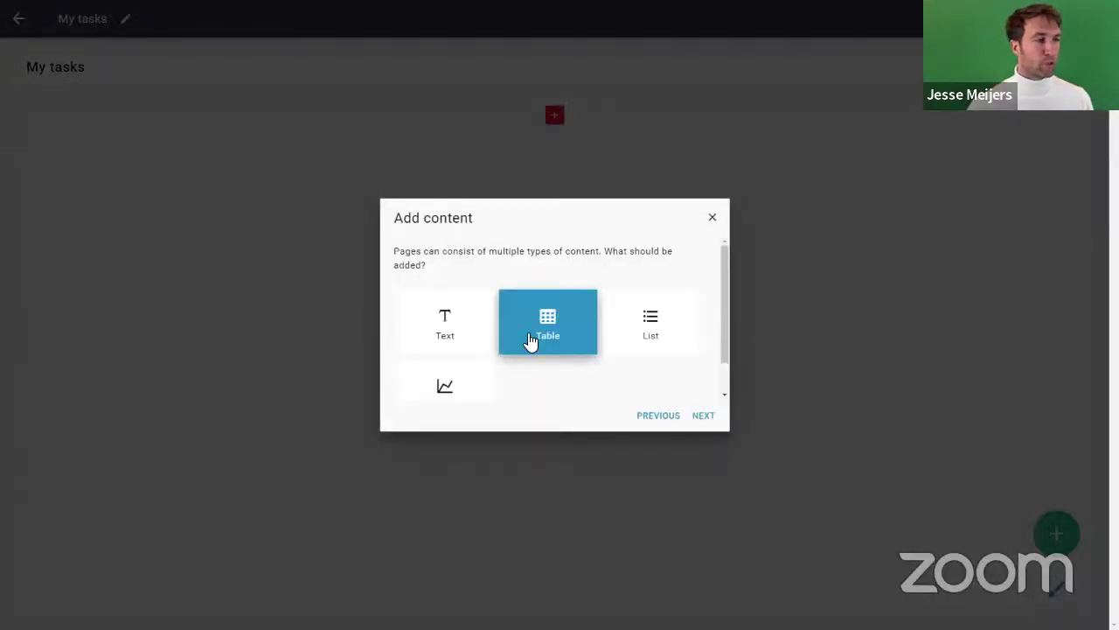
pyautogui.click(705, 418)
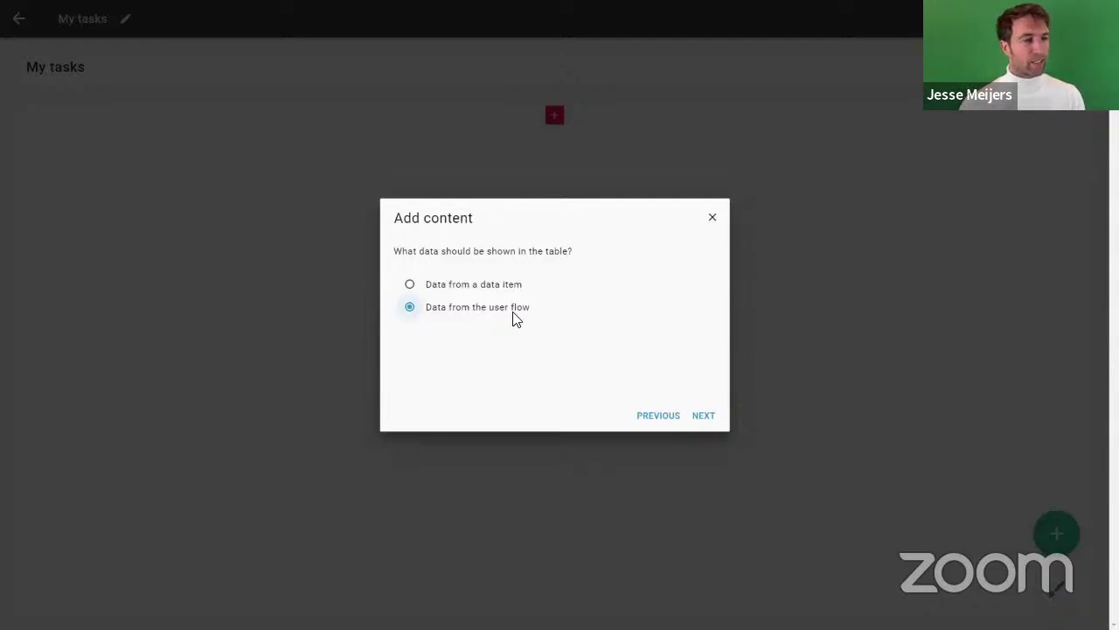
pyautogui.click(702, 417)
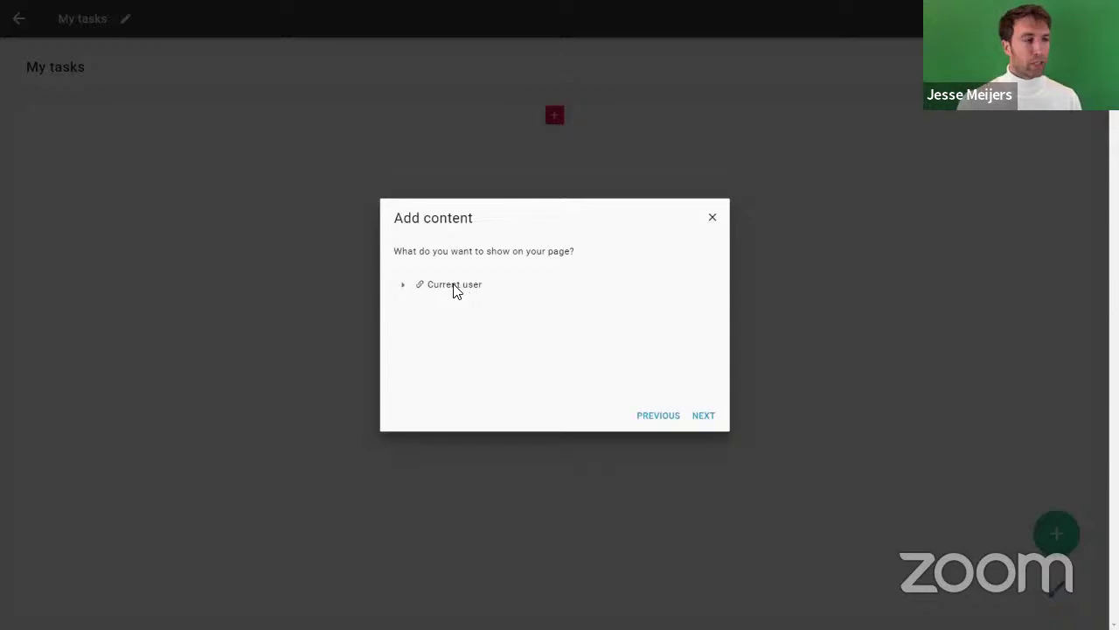
pyautogui.click(405, 285)
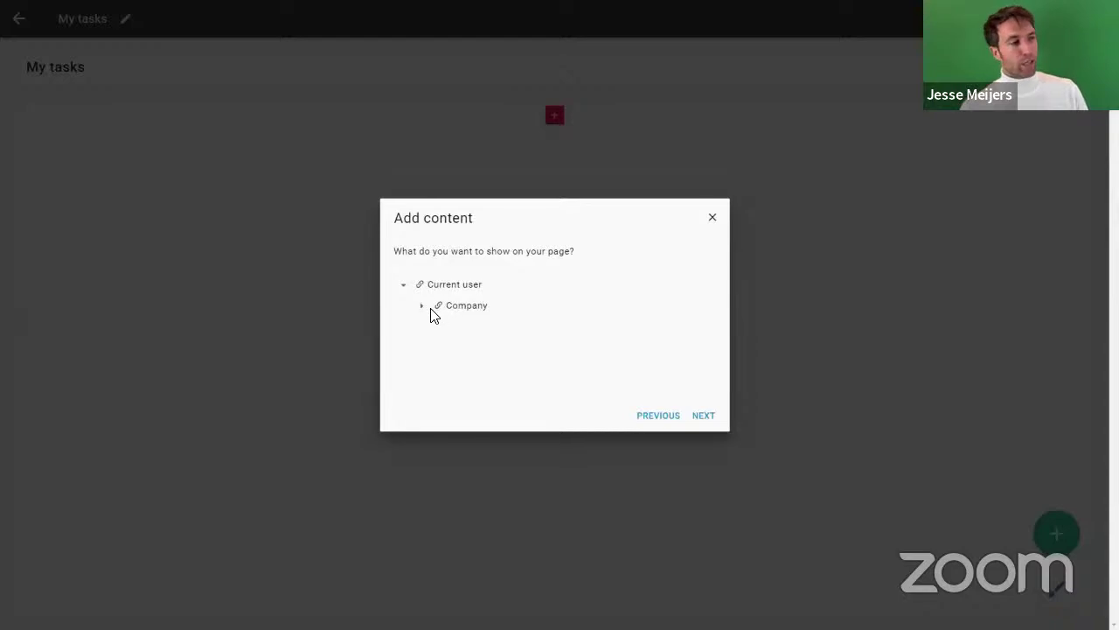
pyautogui.click(423, 307)
pyautogui.click(475, 330)
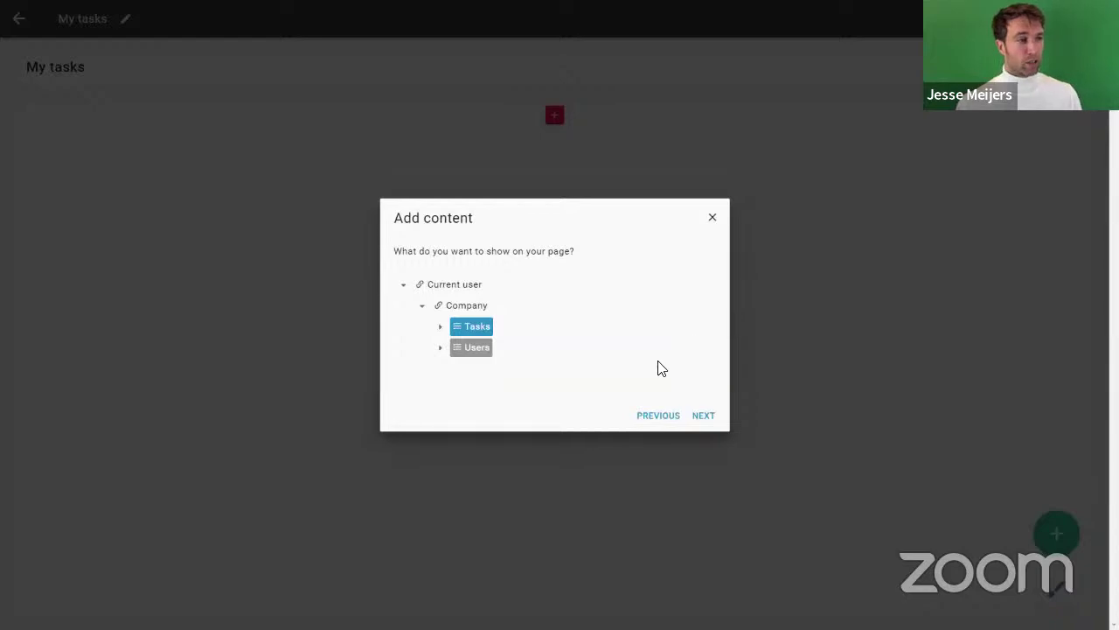
# Step: Show the task Description, Status and Company Name as table columns
pyautogui.click(704, 418)
pyautogui.click(404, 285)
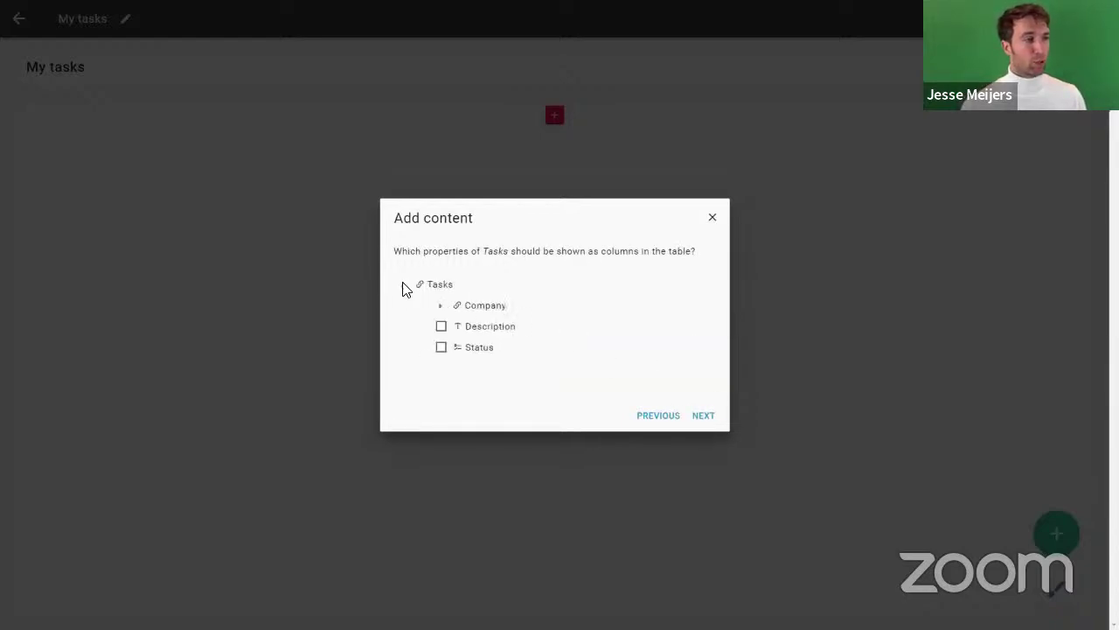
pyautogui.click(477, 327)
pyautogui.click(481, 348)
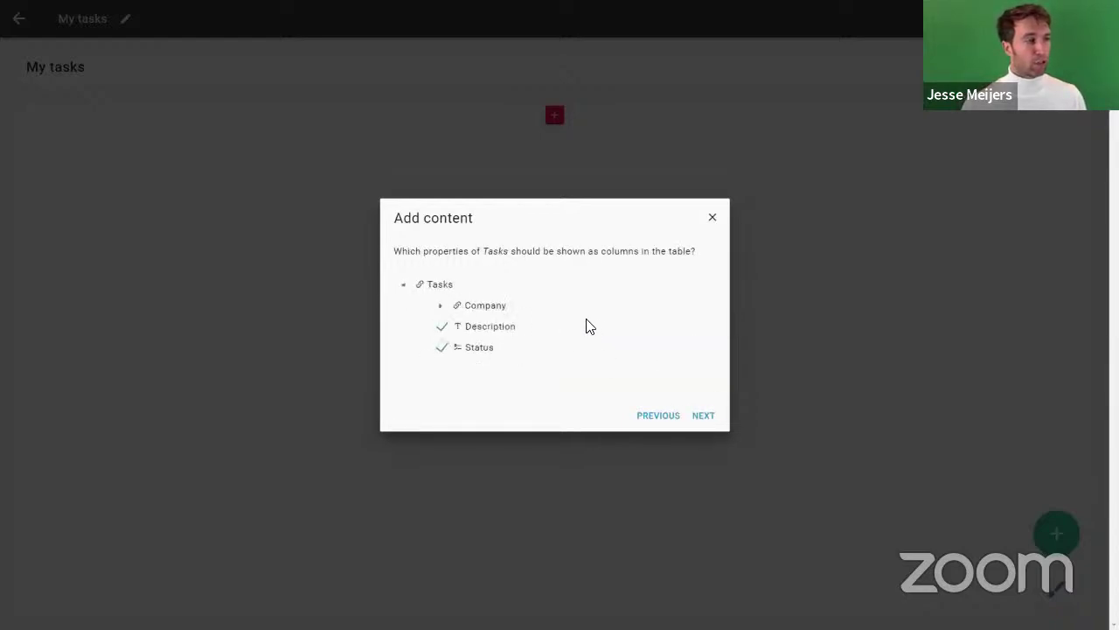
pyautogui.click(440, 307)
pyautogui.click(487, 327)
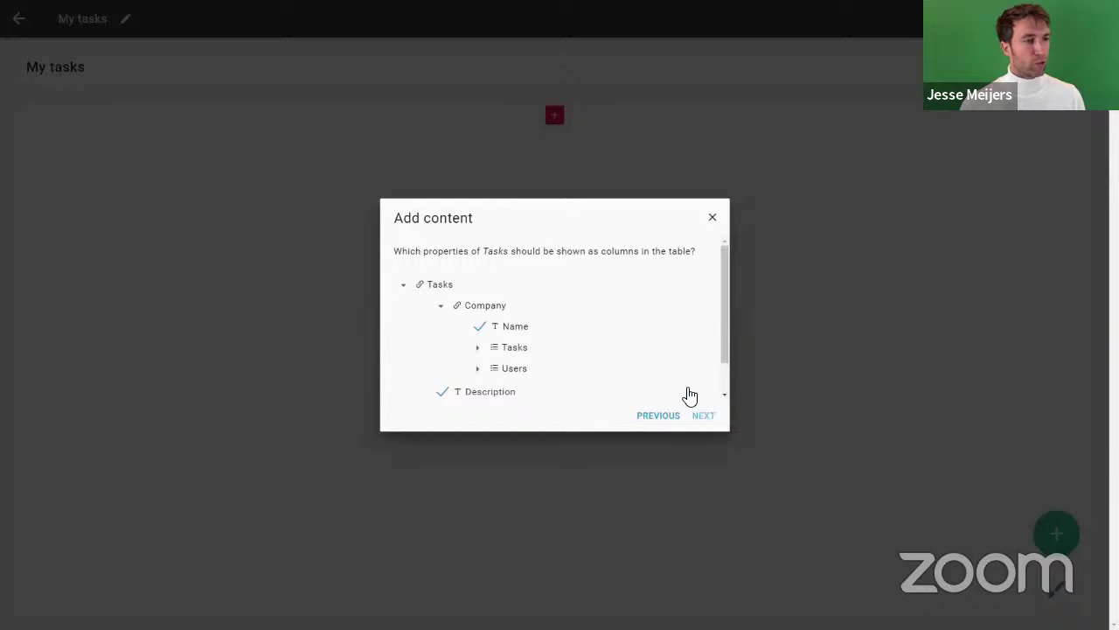
# Step: Rename the Company Name header to 'Company', keep the remaining defaults, finish the table and exit the editor
pyautogui.click(704, 414)
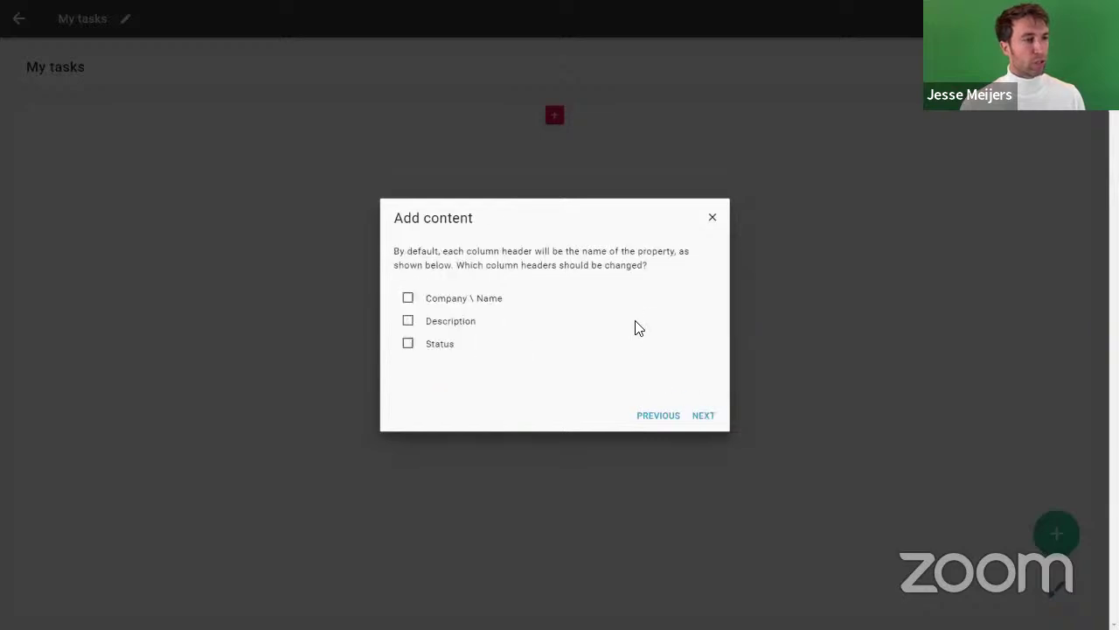
pyautogui.click(458, 301)
pyautogui.click(697, 415)
pyautogui.moveTo(507, 307); pyautogui.dragTo(368, 305)
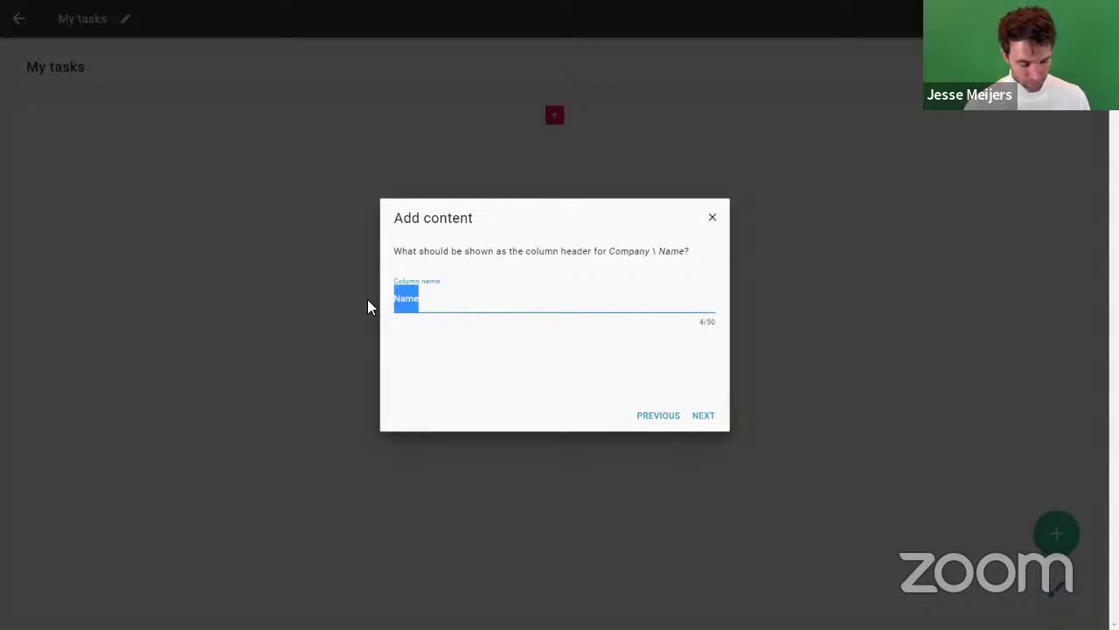
pyautogui.write('Company')
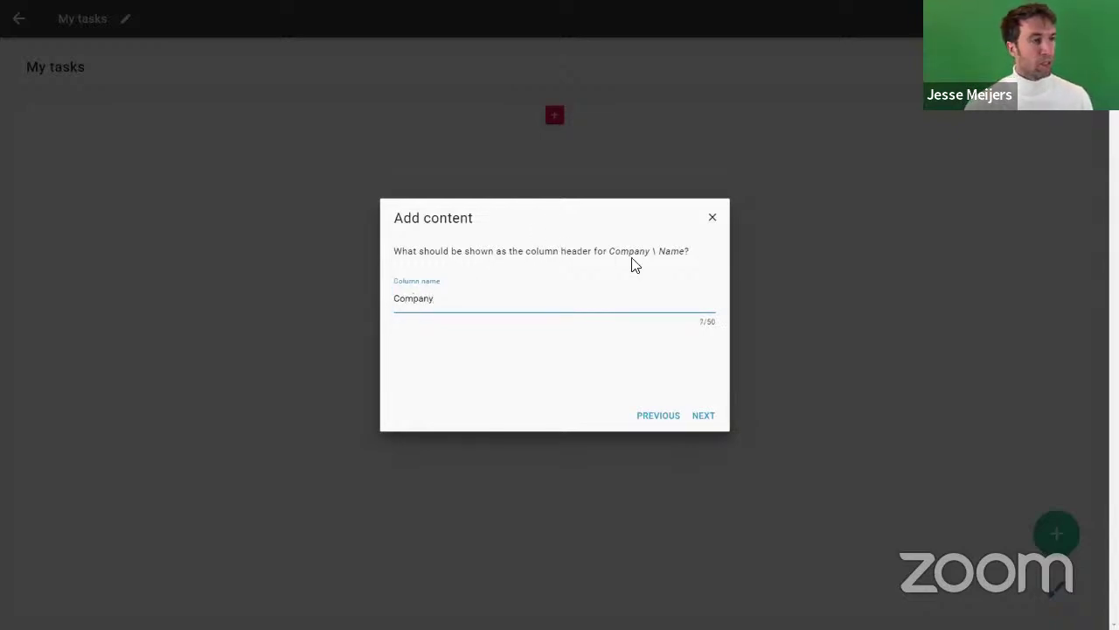
pyautogui.click(704, 417)
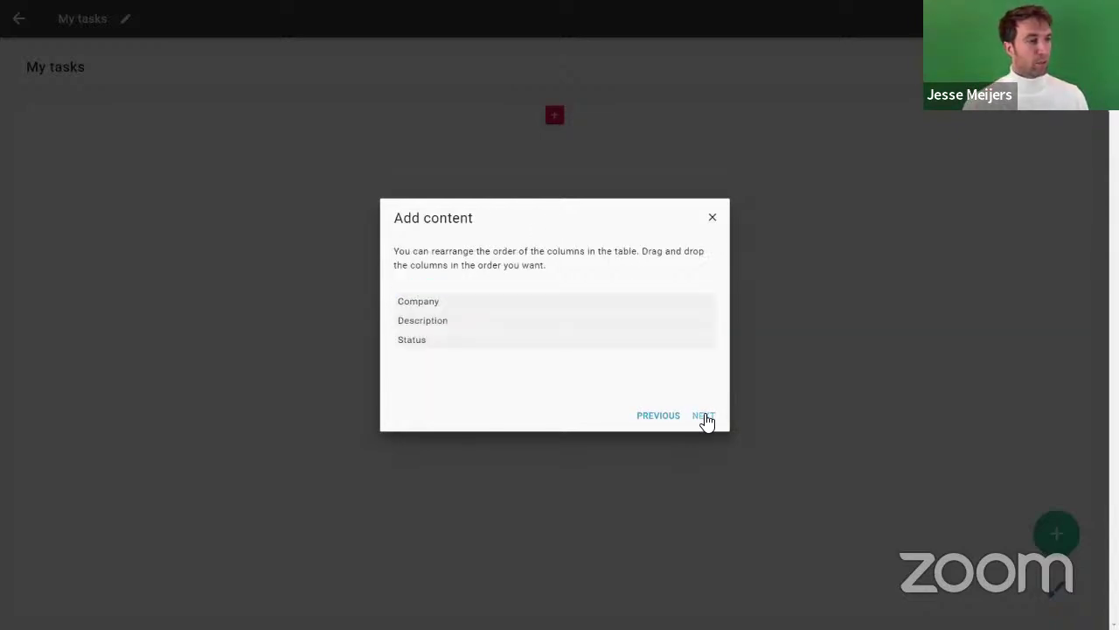
pyautogui.click(705, 417)
pyautogui.click(704, 417)
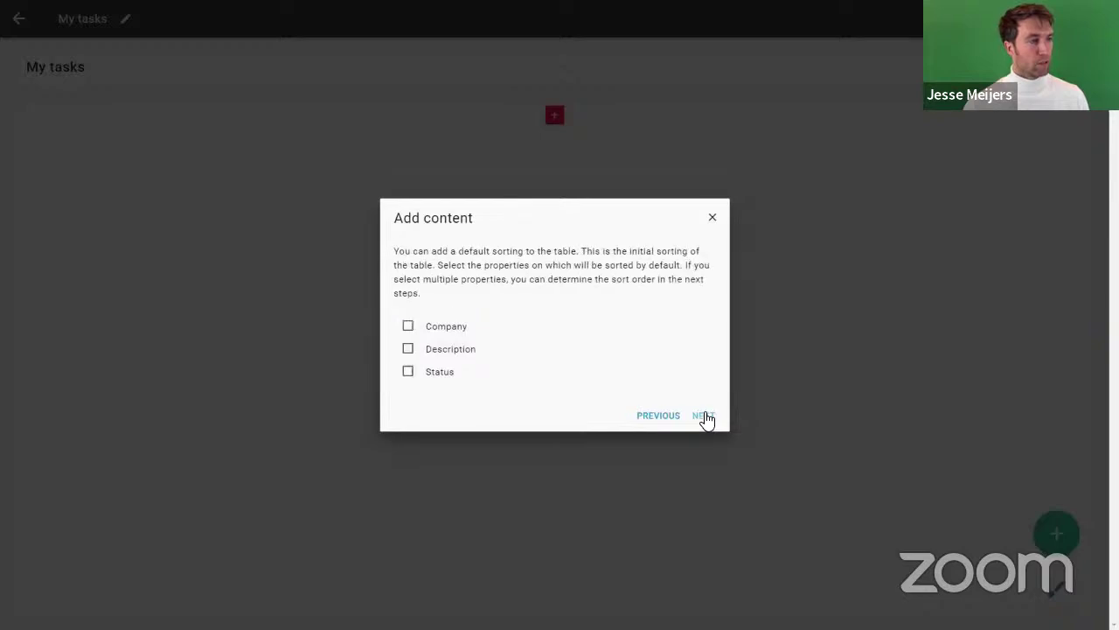
pyautogui.click(705, 417)
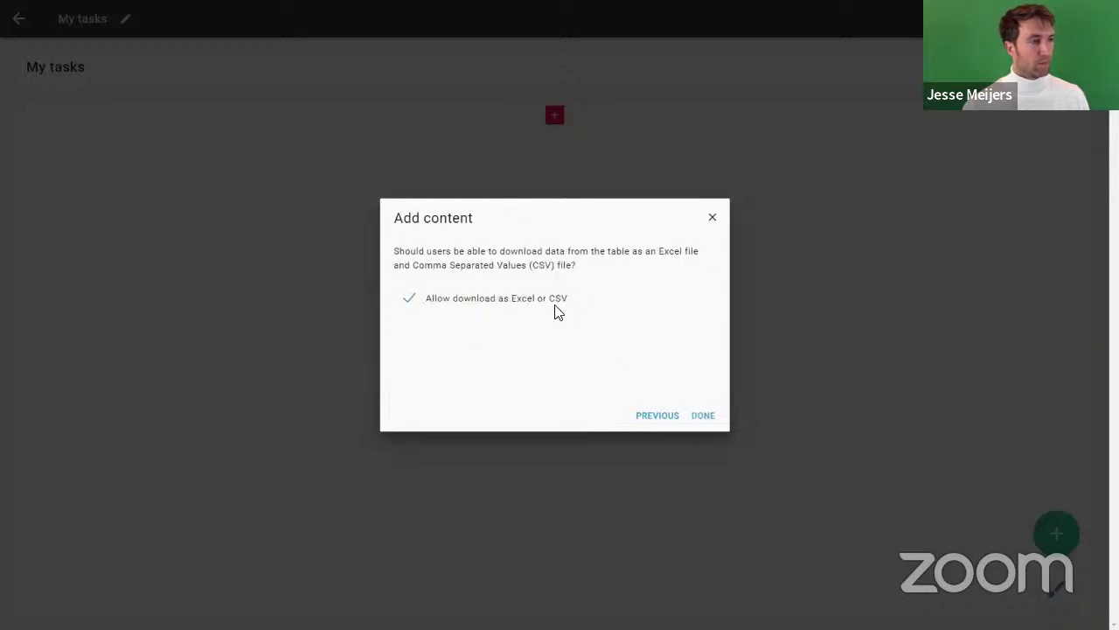
pyautogui.click(710, 418)
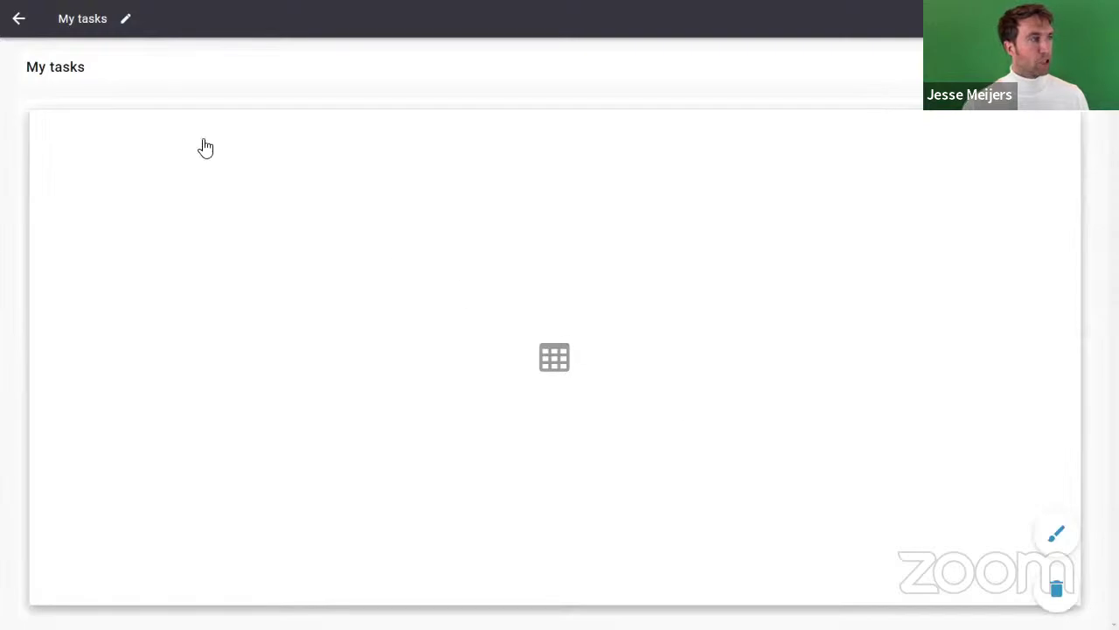
pyautogui.click(16, 19)
# Step: Edit the Webinar app menu and add a new Tasks category
pyautogui.click(17, 19)
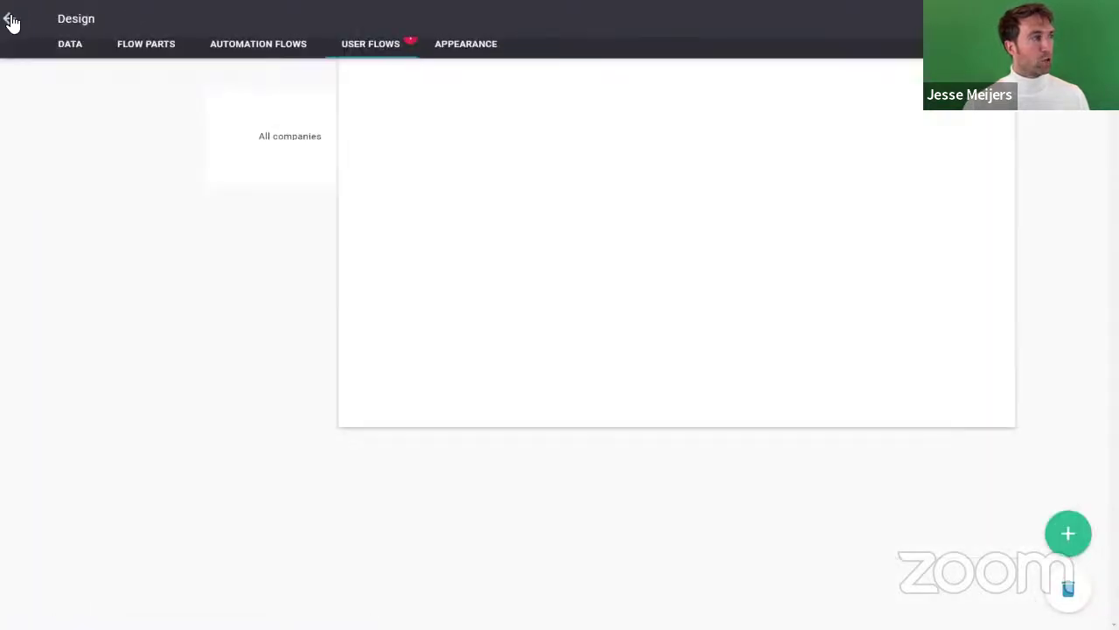
pyautogui.click(449, 55)
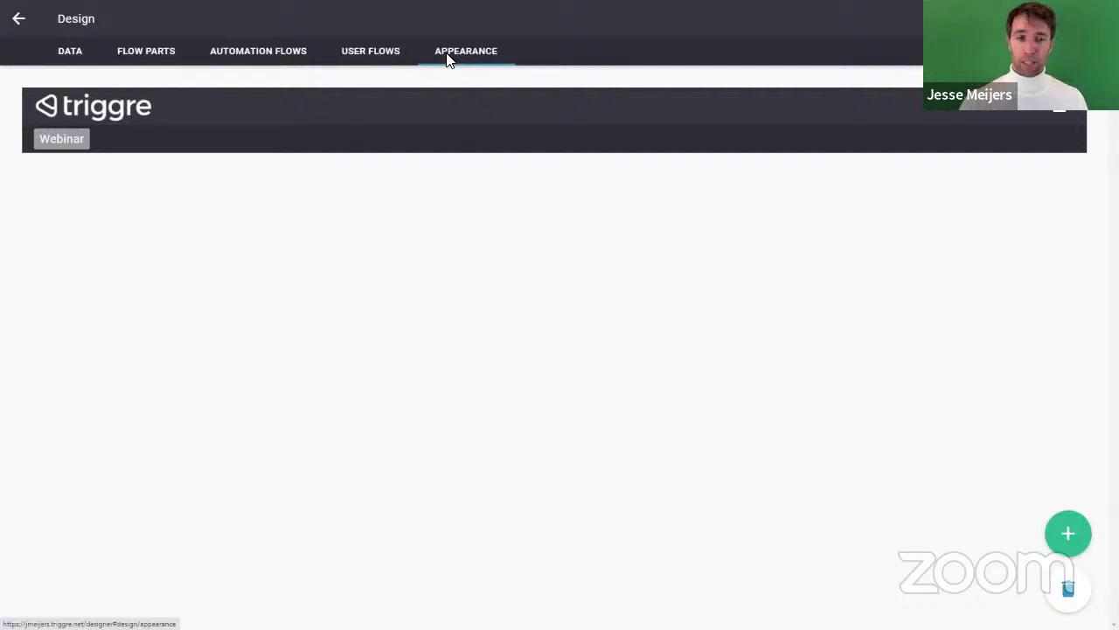
pyautogui.click(62, 143)
pyautogui.click(1069, 532)
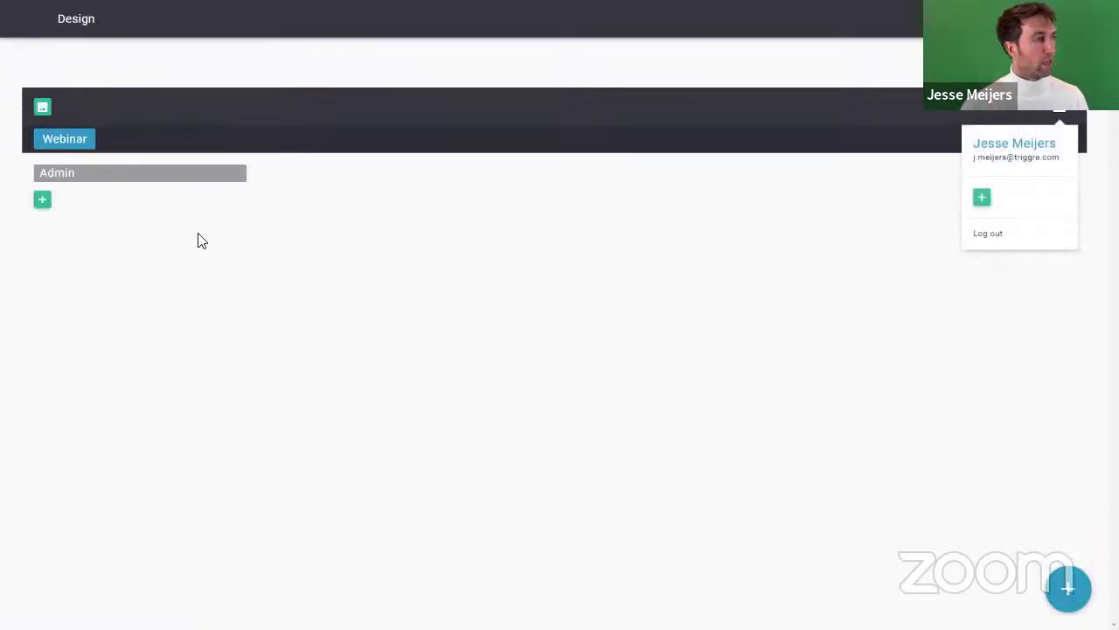
pyautogui.click(43, 201)
pyautogui.click(532, 319)
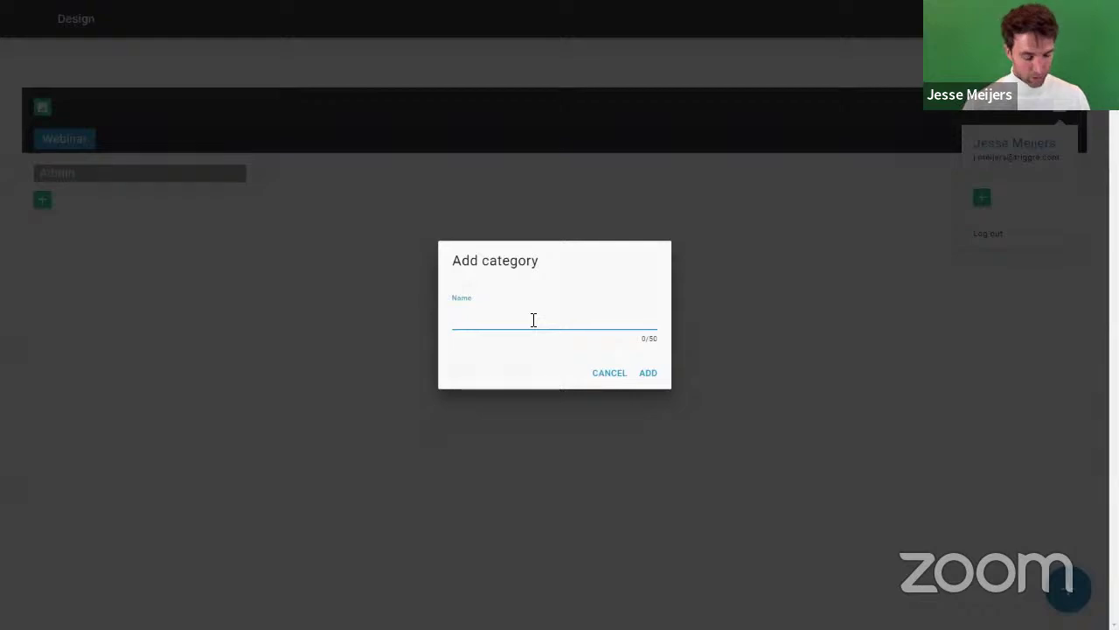
pyautogui.write('Tools')
pyautogui.click(648, 374)
# Step: Add the My tasks page under the Tasks menu category
pyautogui.click(64, 217)
pyautogui.click(448, 261)
pyautogui.click(708, 416)
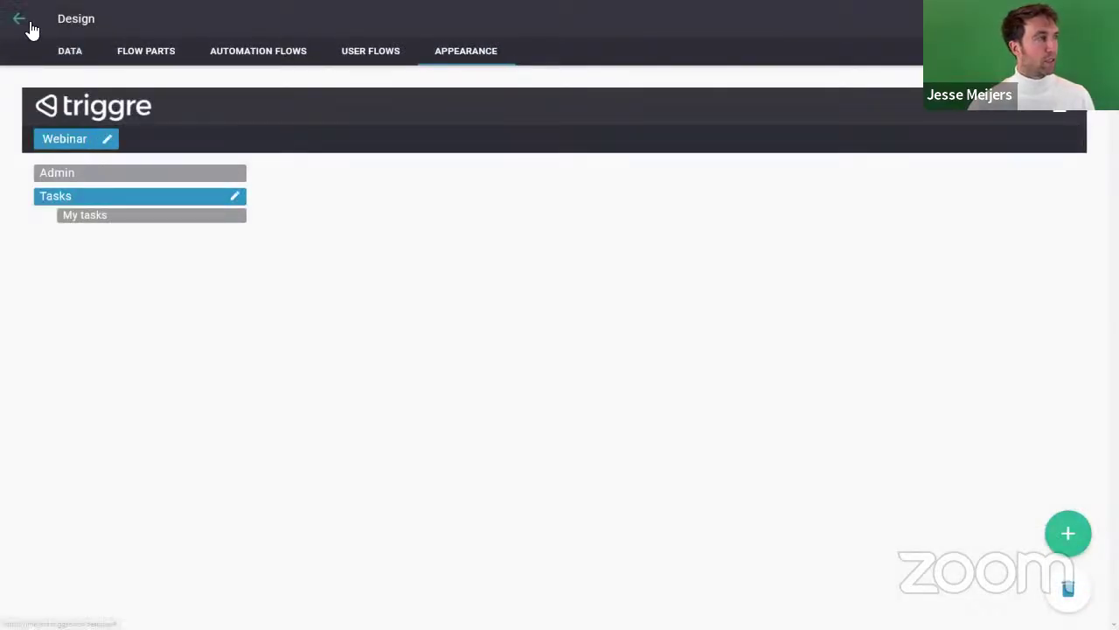
pyautogui.click(121, 26)
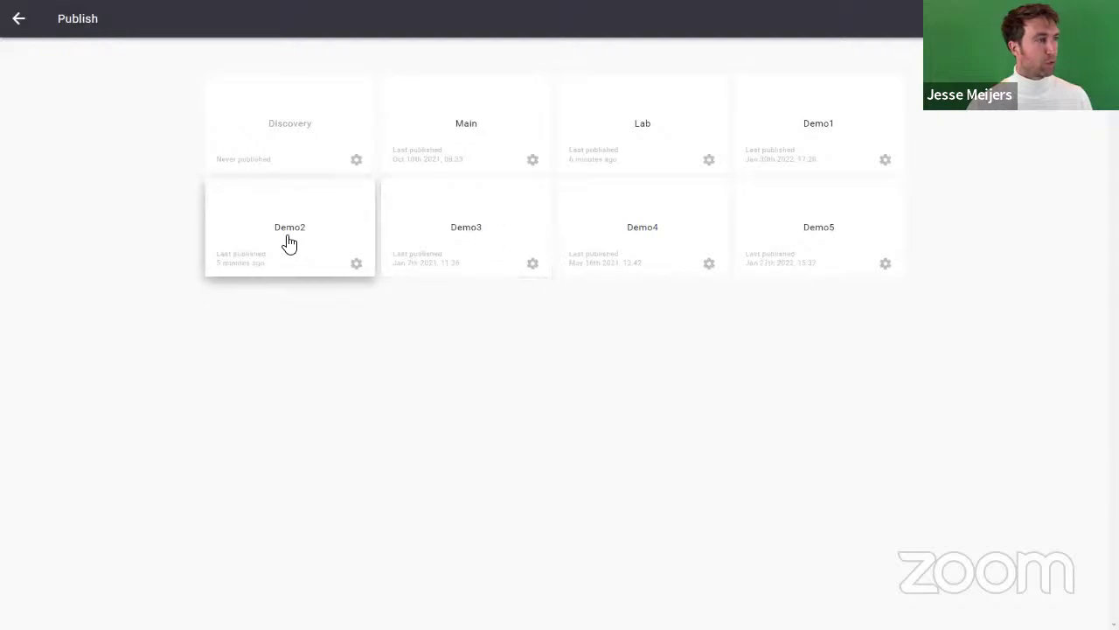
# Step: Publish the design to Demo2, confirming the overwrite, then switch to the running app
pyautogui.click(288, 238)
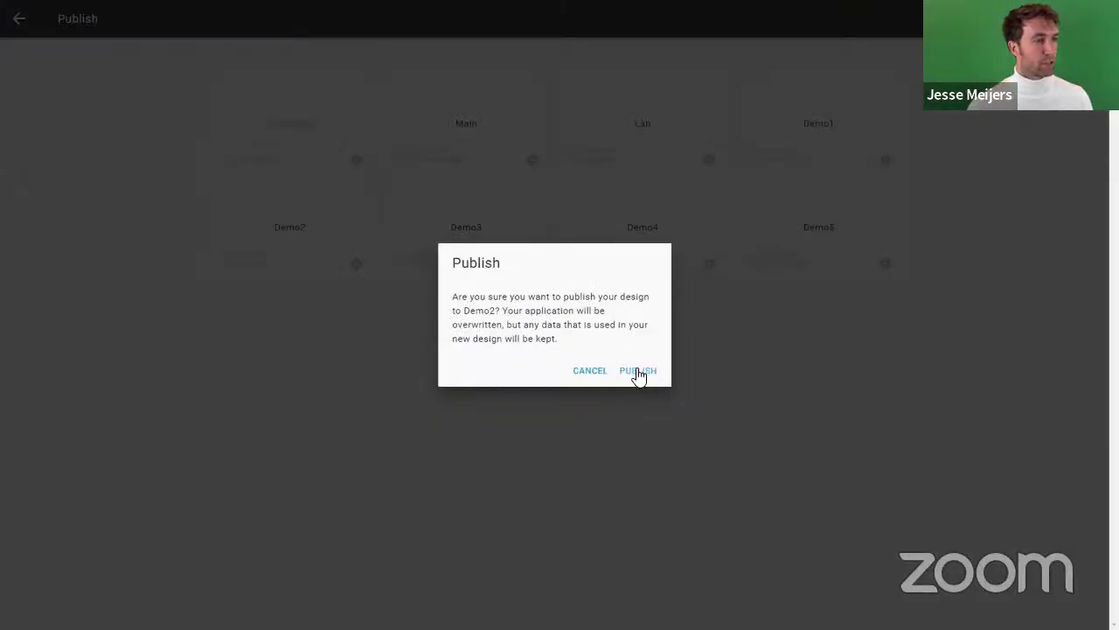
pyautogui.click(638, 372)
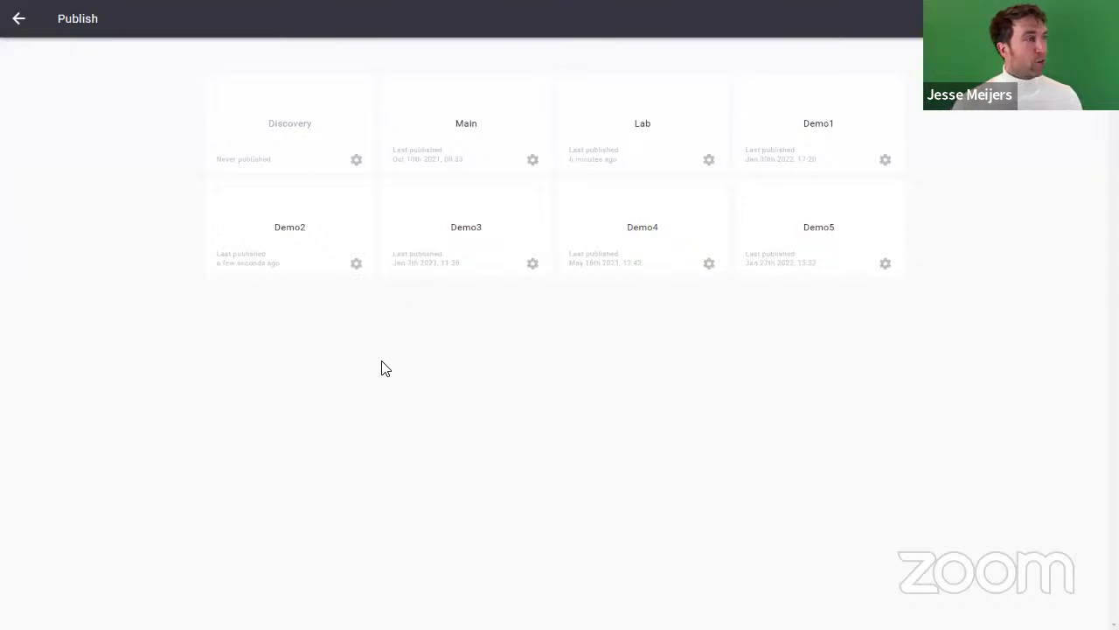
pyautogui.hotkey('alt', 'Tab')
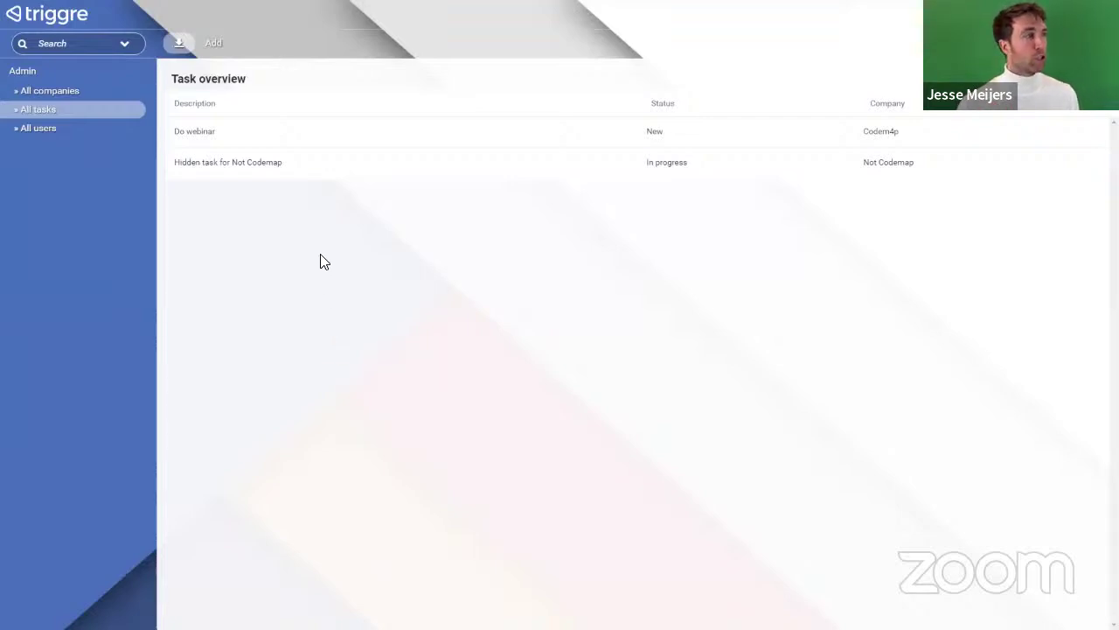
# Step: Reload the published app and confirm My tasks shows only Codem4p's Do webinar task
pyautogui.press('F5')
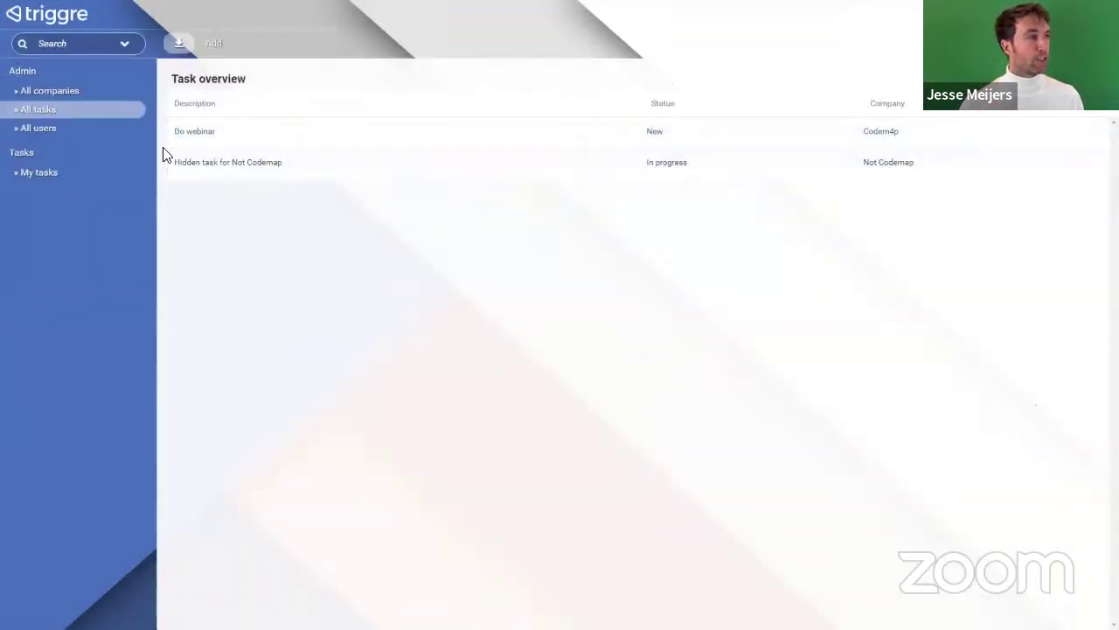
pyautogui.click(171, 131)
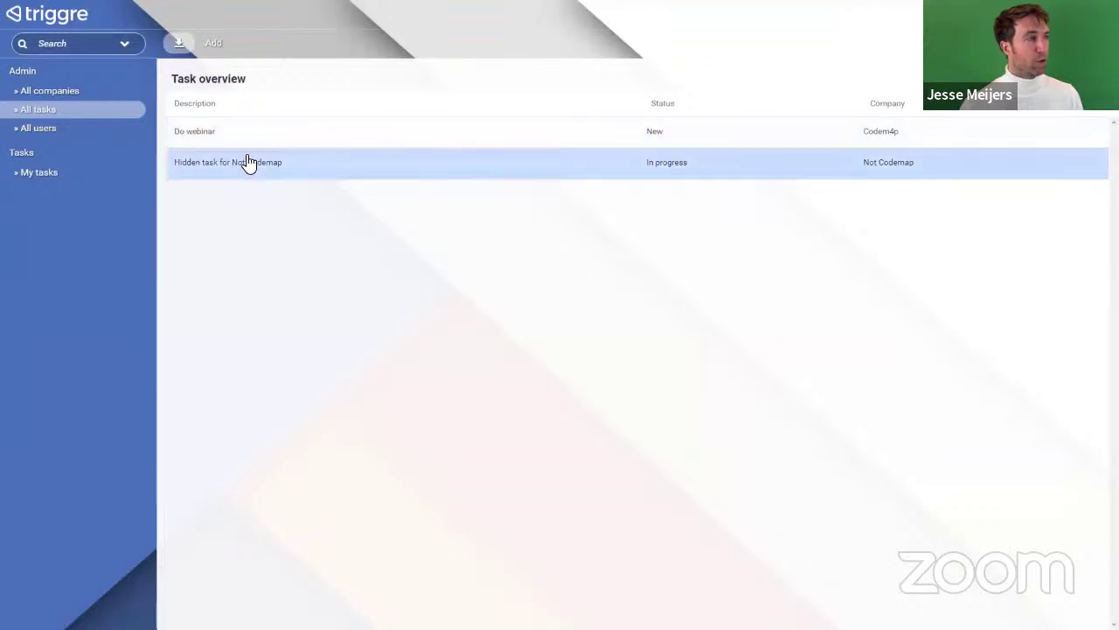
pyautogui.click(32, 173)
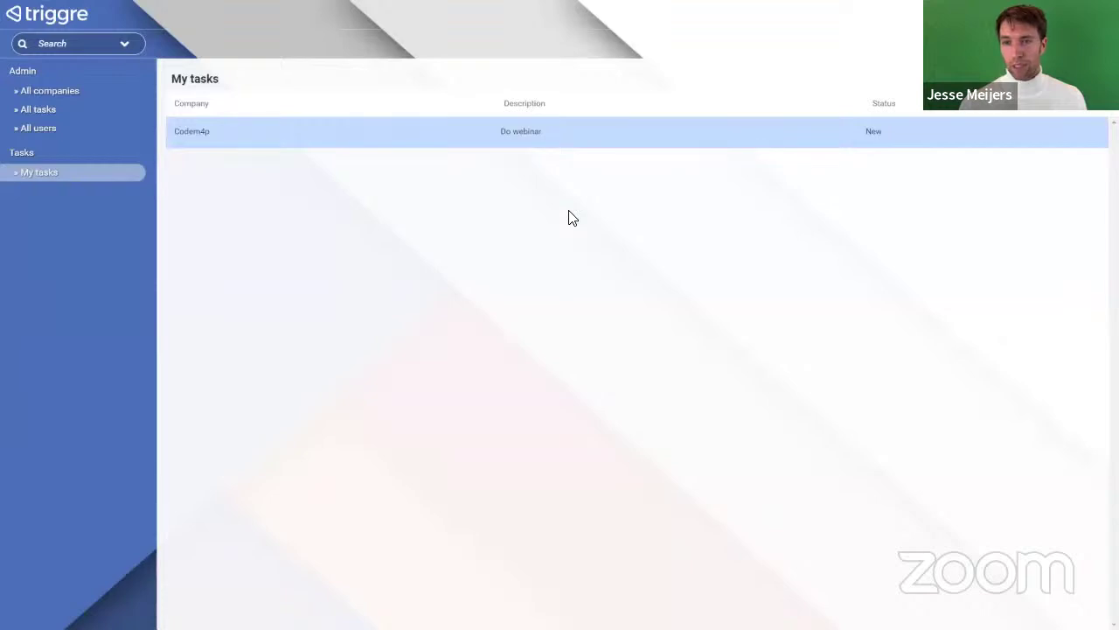
pyautogui.hotkey('alt', 'Tab')
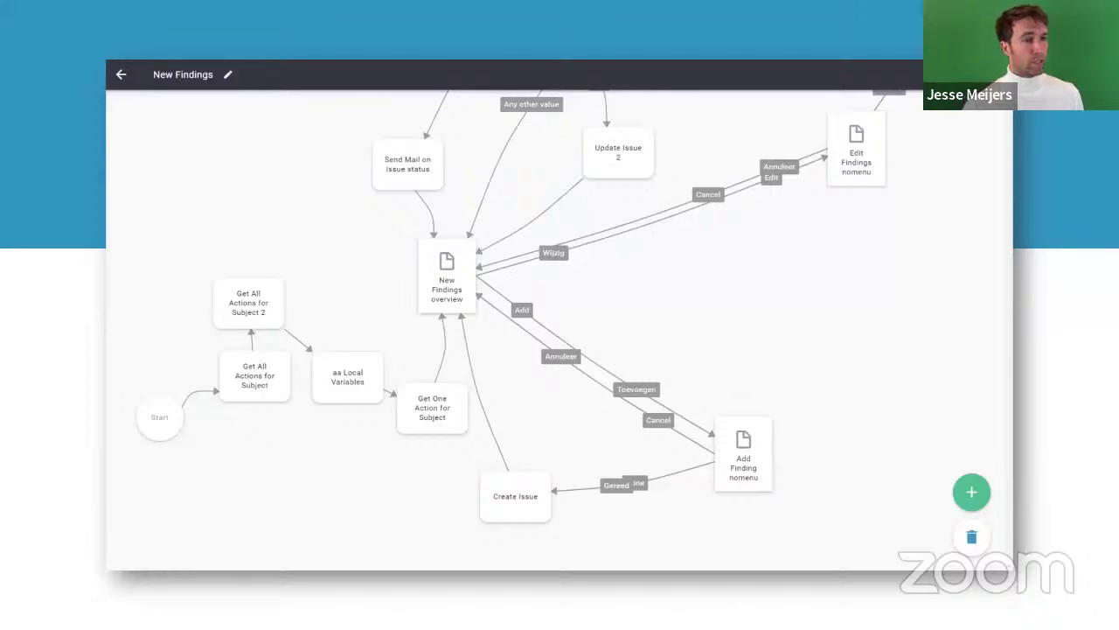
# Step: Advance the slideshow past the Triggre title slide to the Questions slide
pyautogui.click(722, 286)
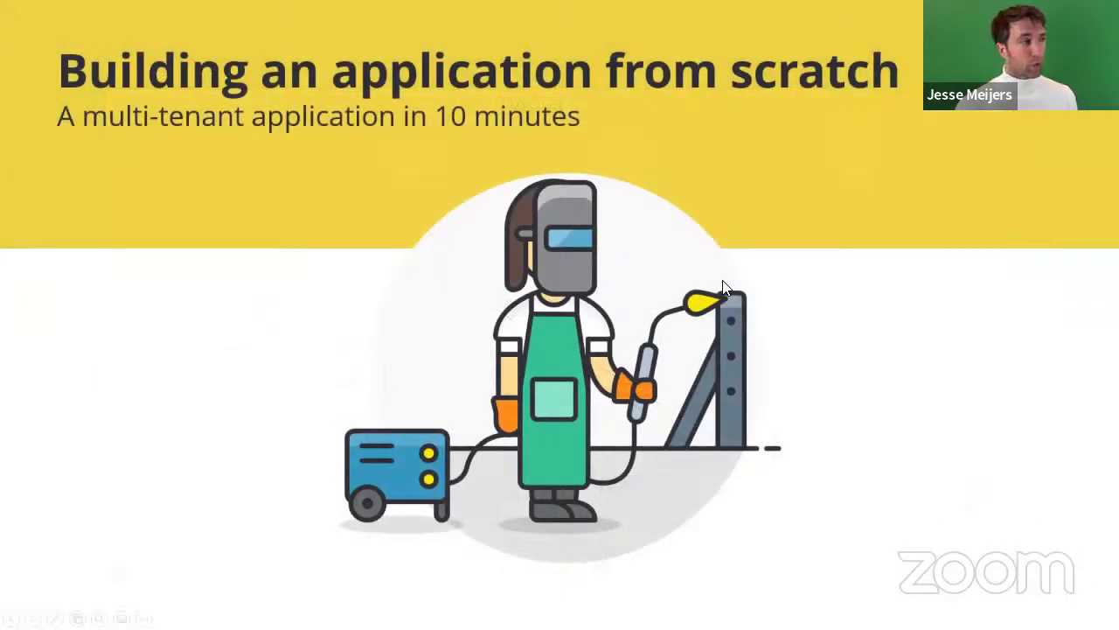
pyautogui.click(723, 287)
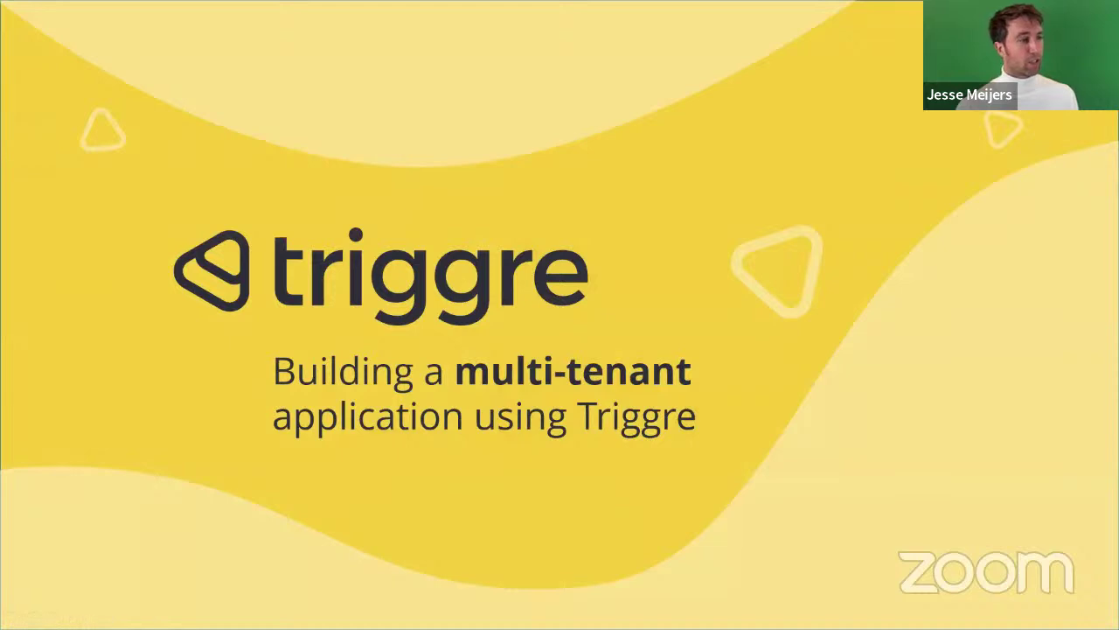
pyautogui.press('Right')
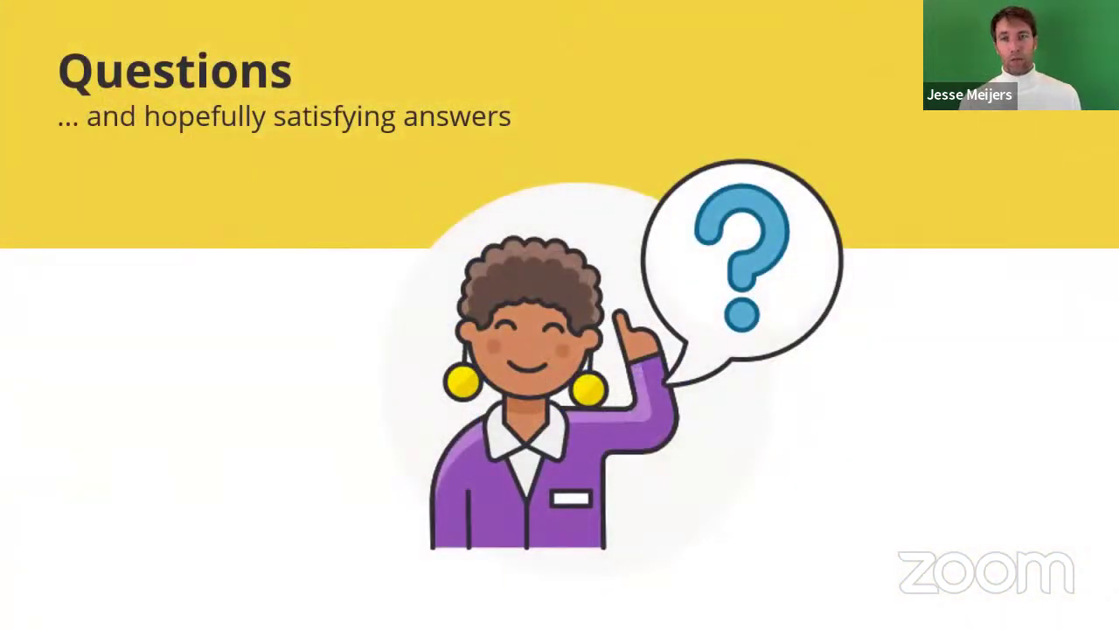